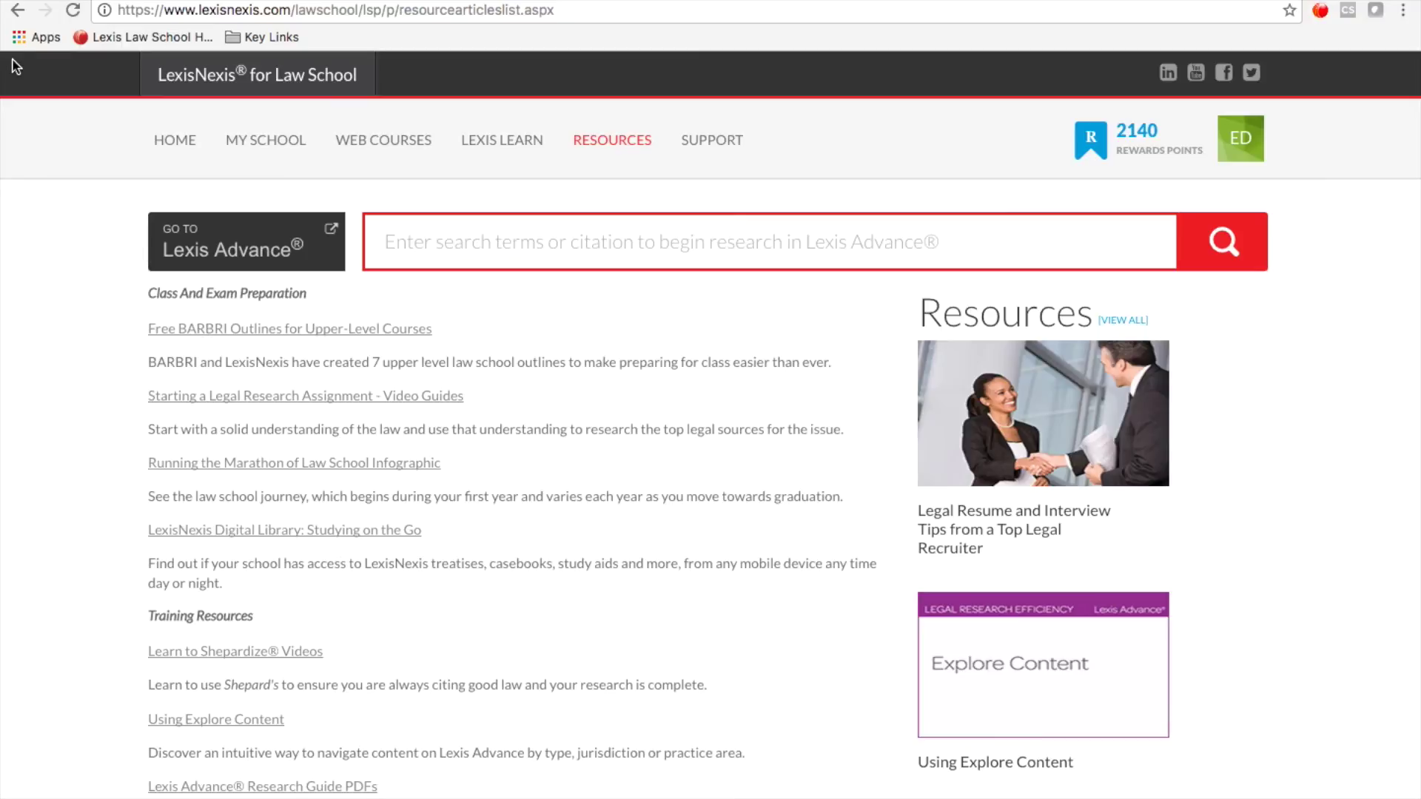
Open Lexis Advance from the law school home page and search everything for "parent negligent entrustment car accident"
click(17, 12)
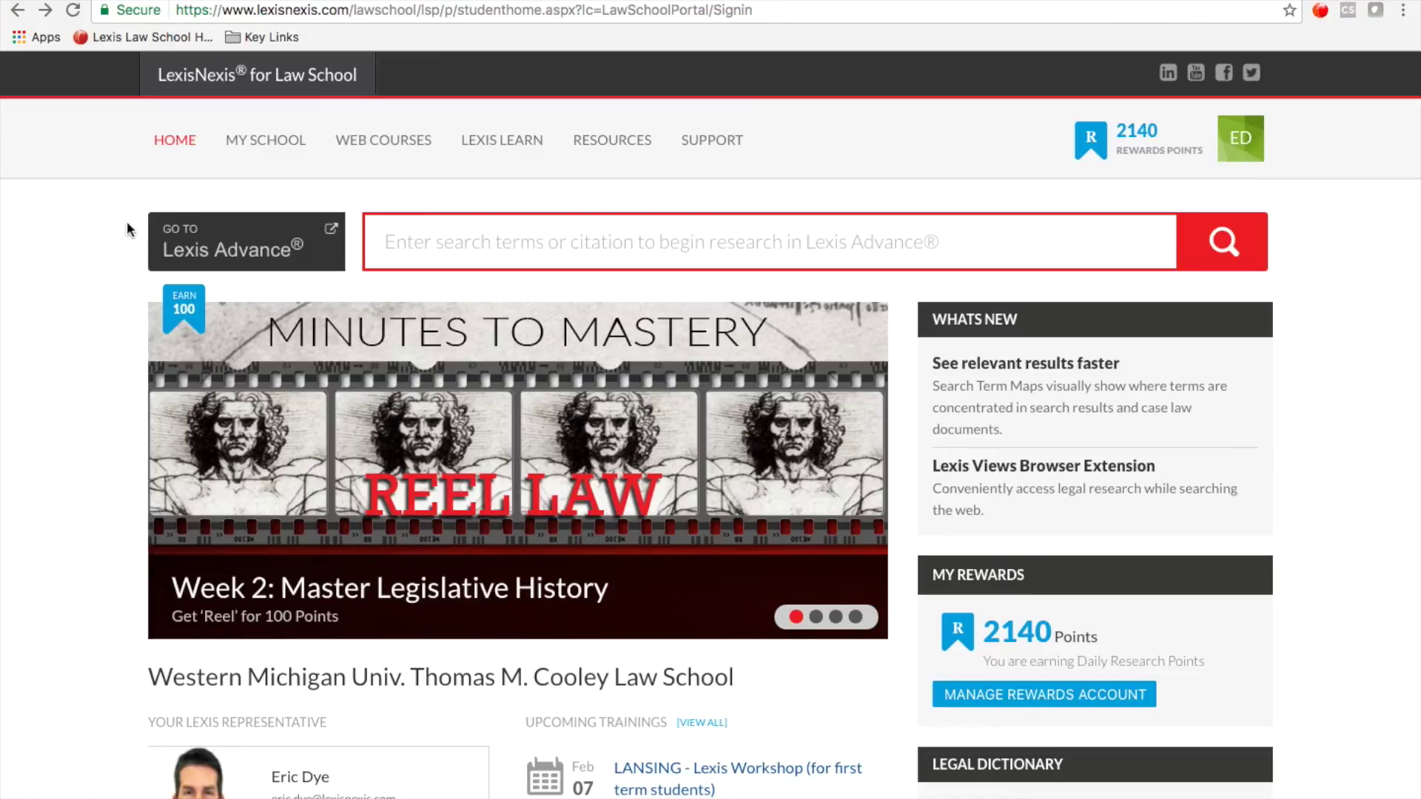
click(237, 235)
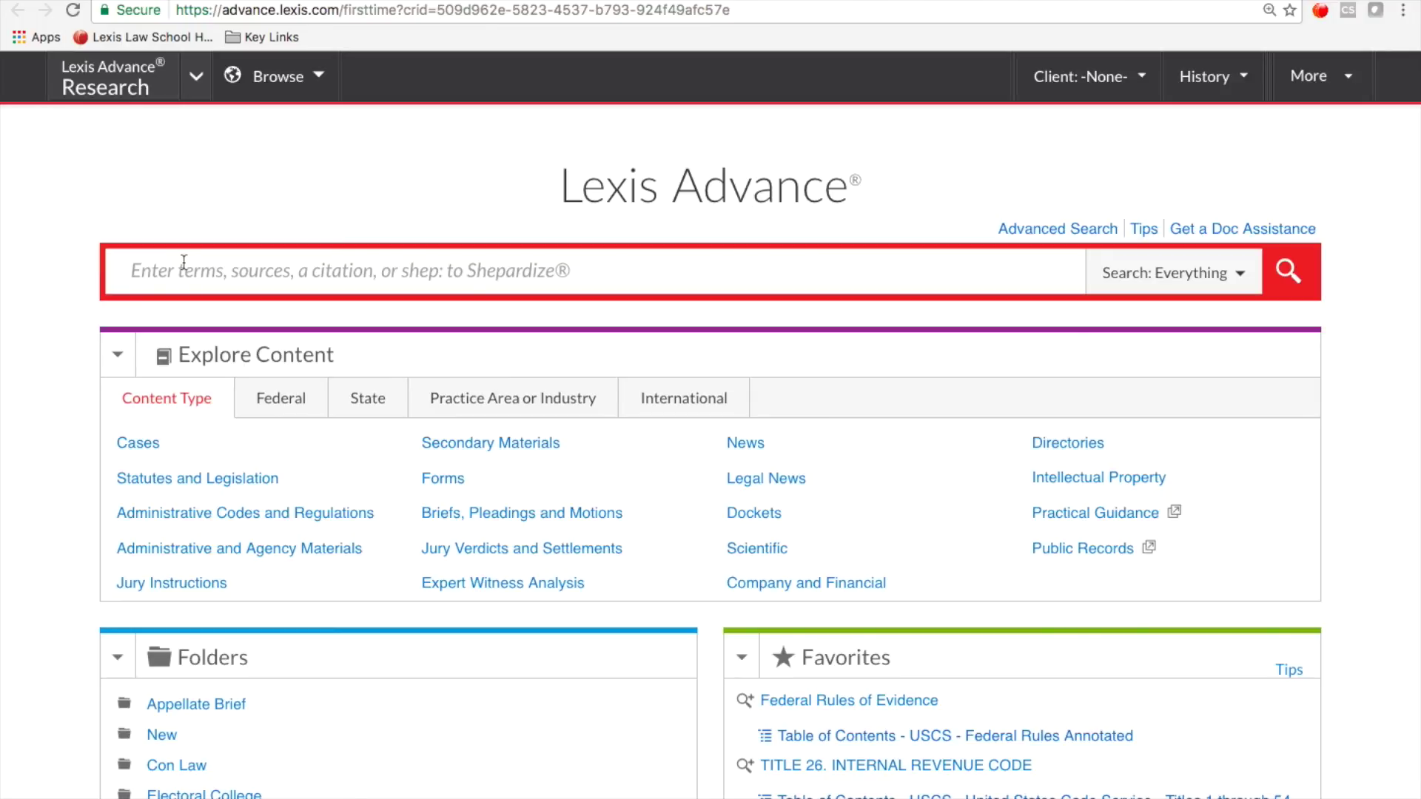
click(290, 266)
click(268, 213)
click(278, 264)
text(parent negligent entrustment car accident)
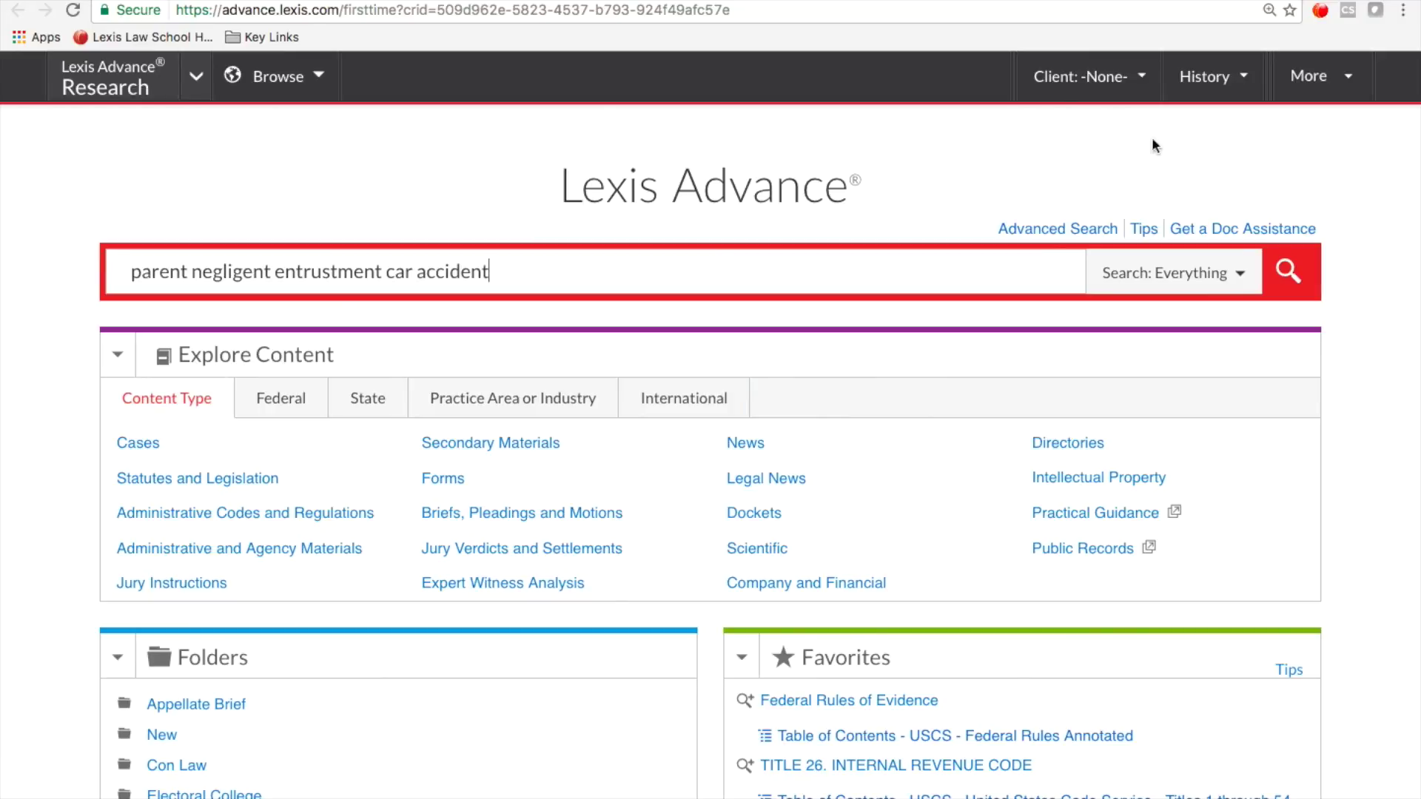
click(1286, 276)
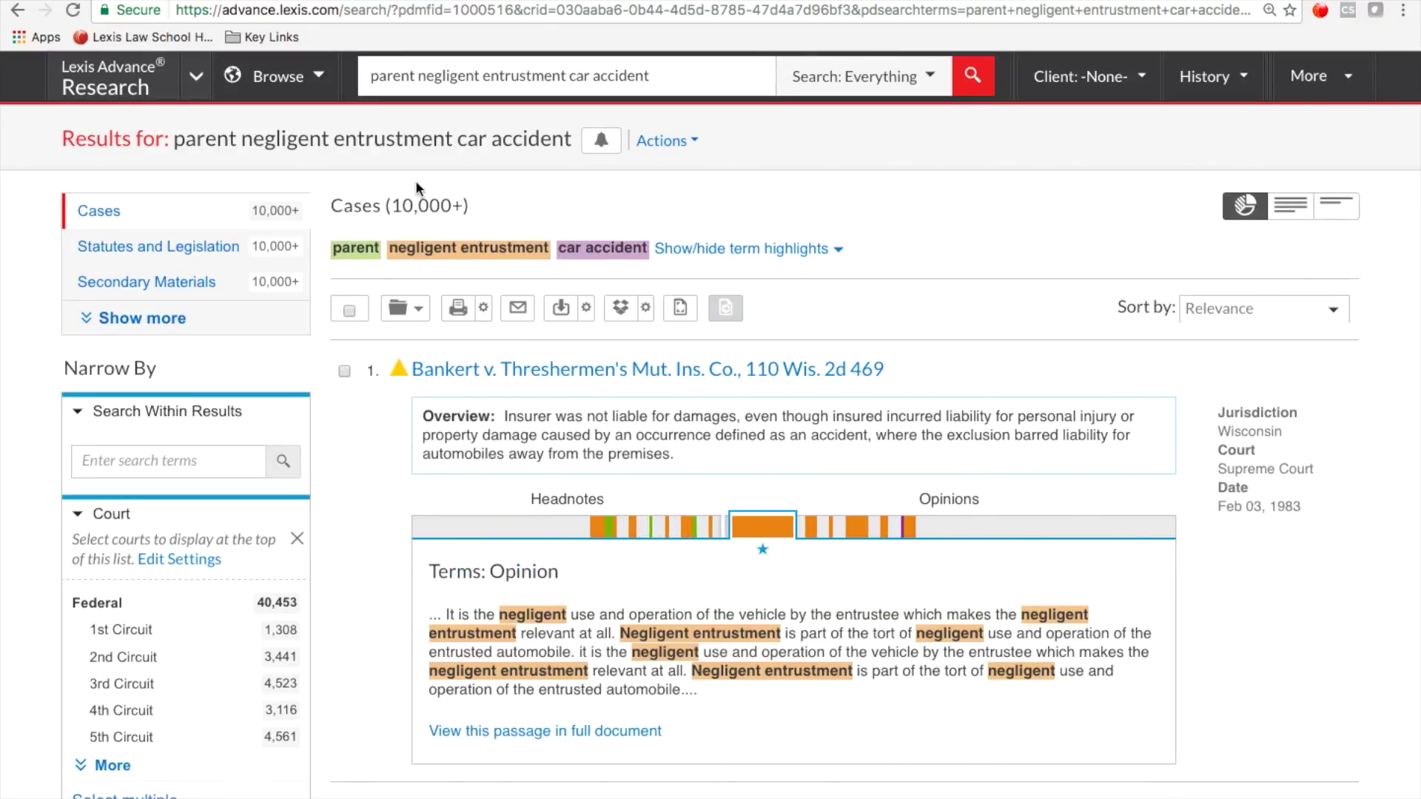
Switch the search results to Secondary Materials and narrow them to the Treatises category
click(142, 325)
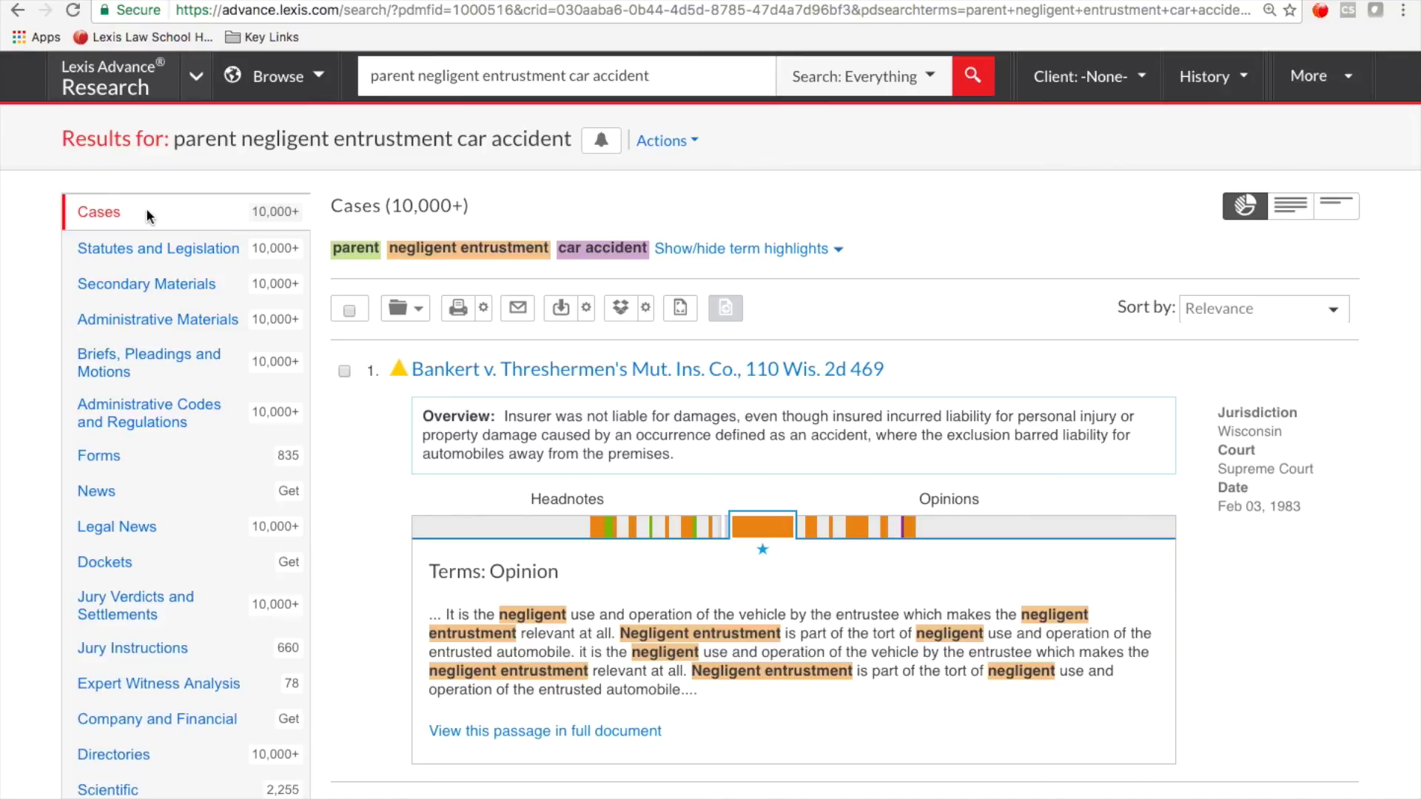
click(124, 292)
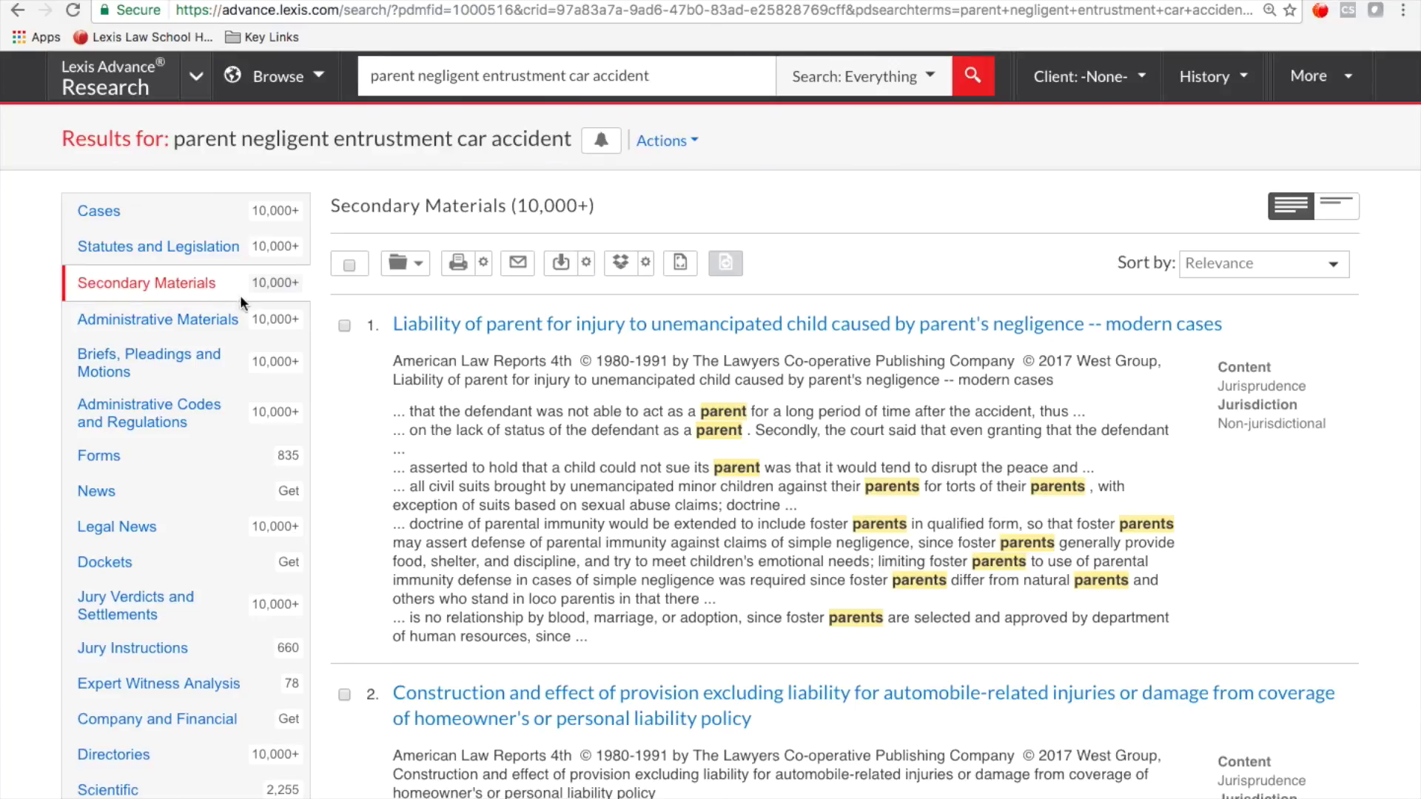
scroll(226, 320, down, 3)
scroll(225, 319, down, 7)
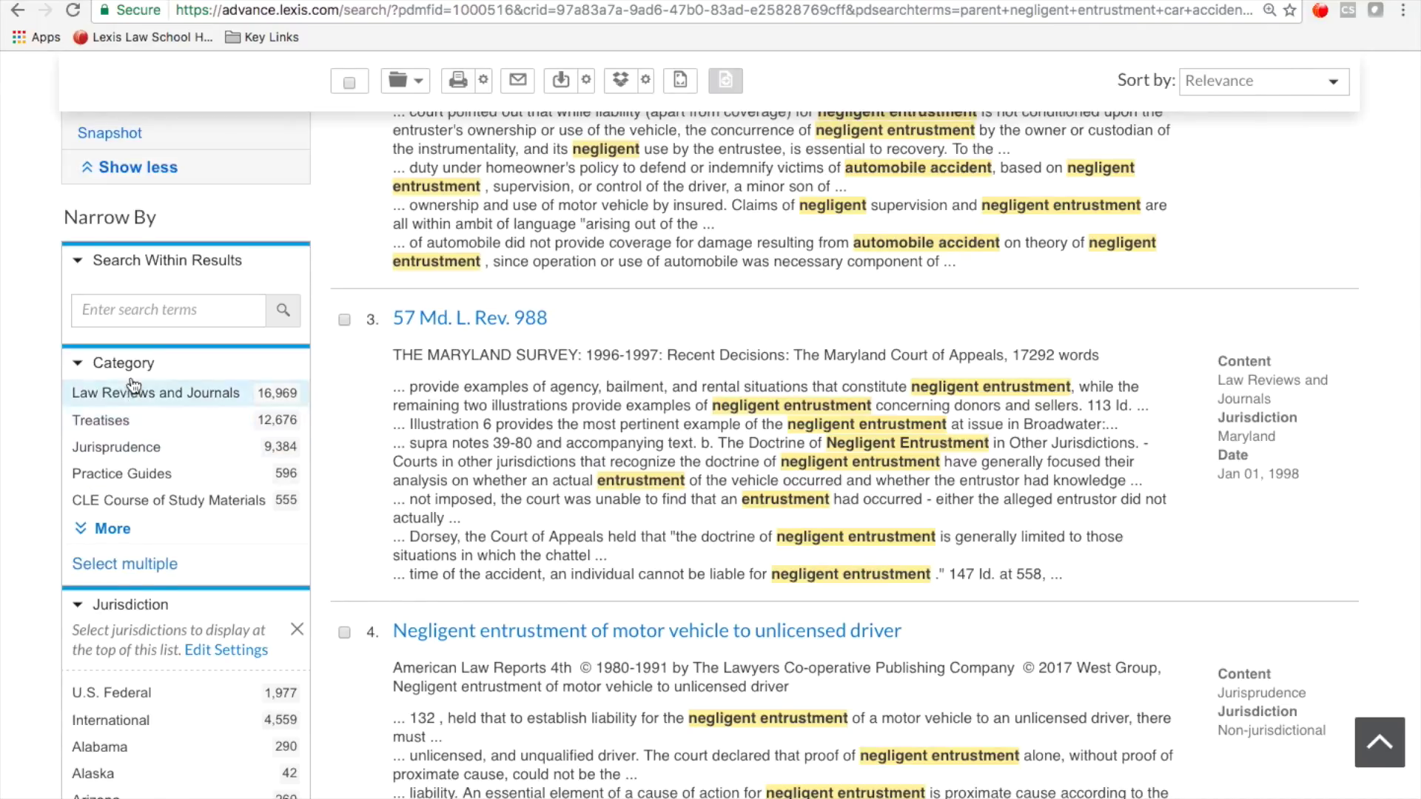
click(108, 423)
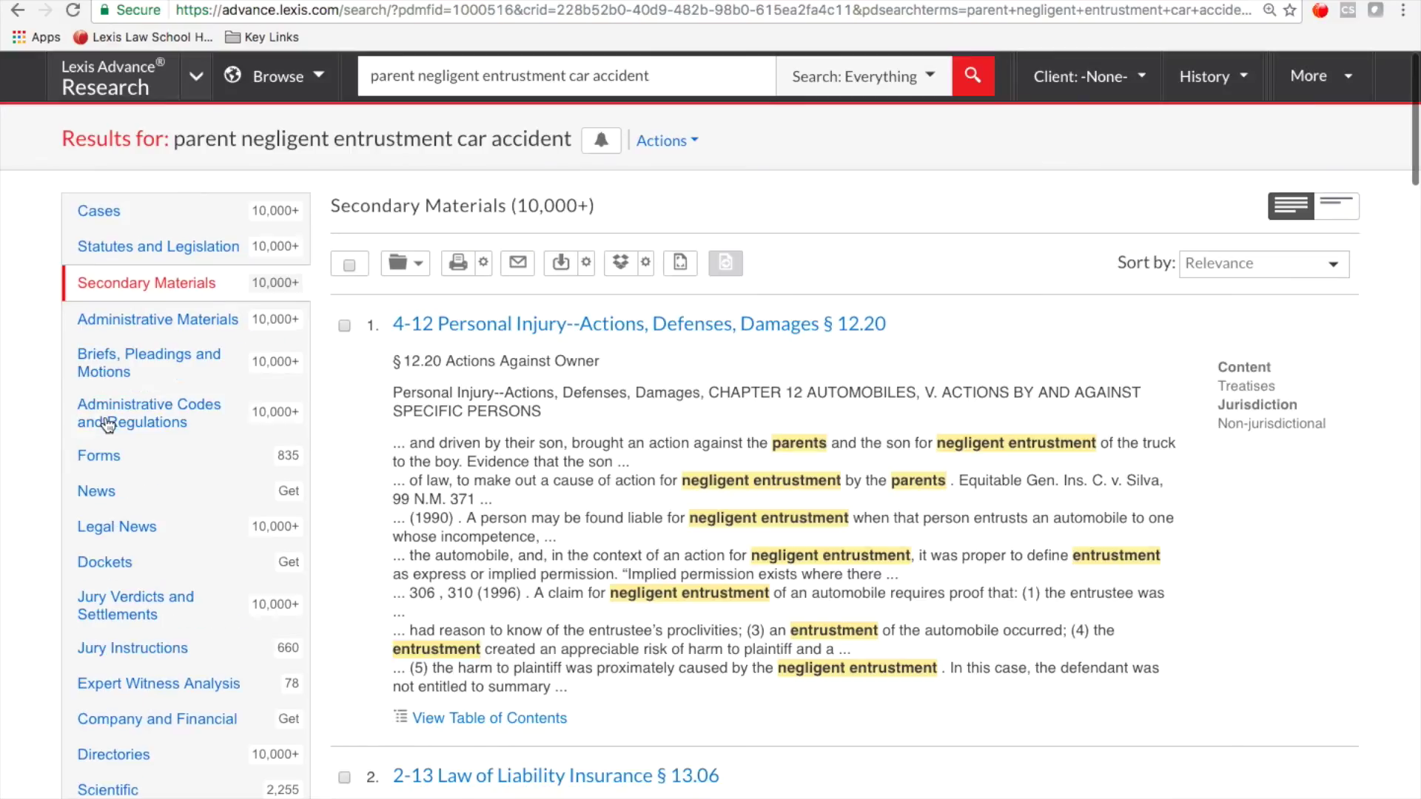
Narrow the treatise results to the Michigan jurisdiction and look through the filtered list
scroll(107, 424, down, 10)
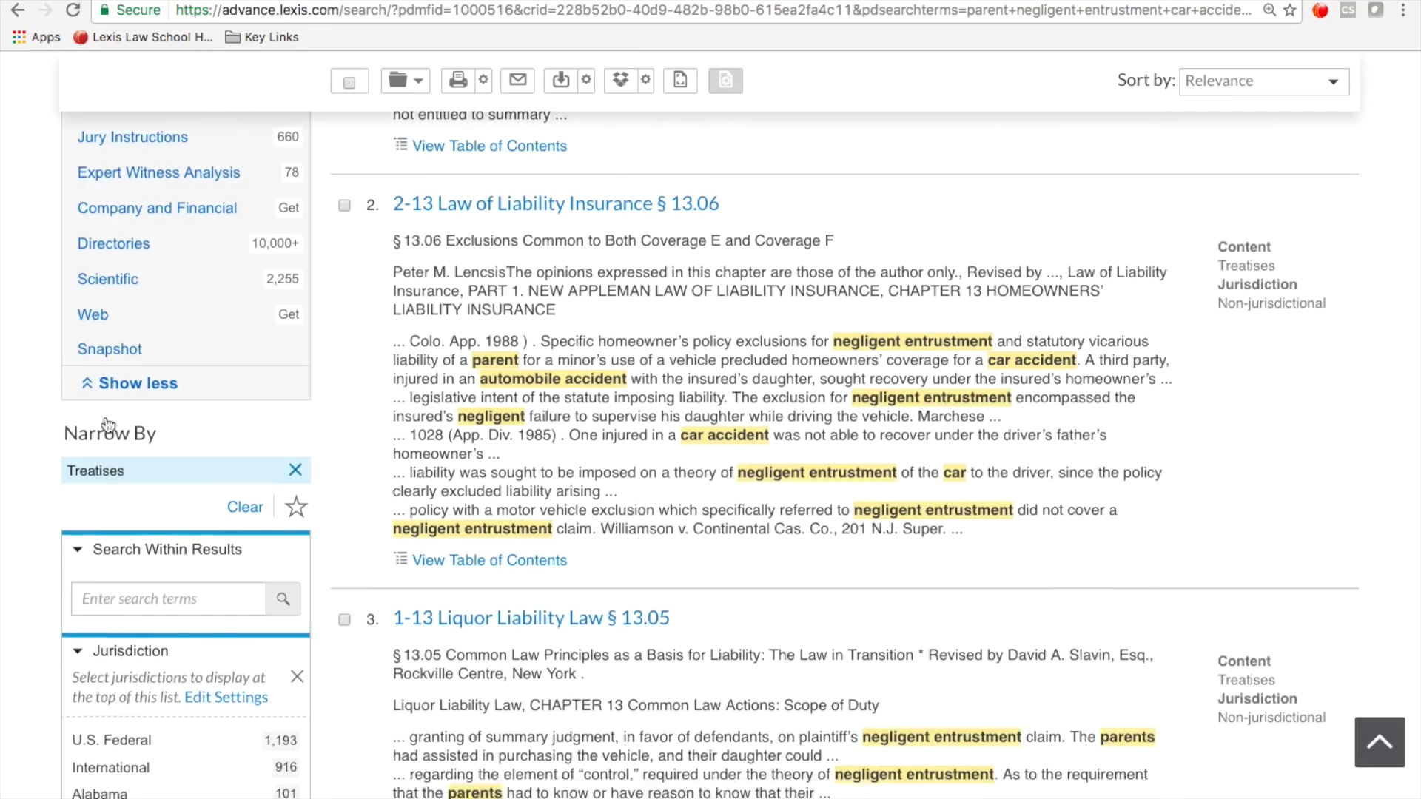
scroll(104, 423, down, 2)
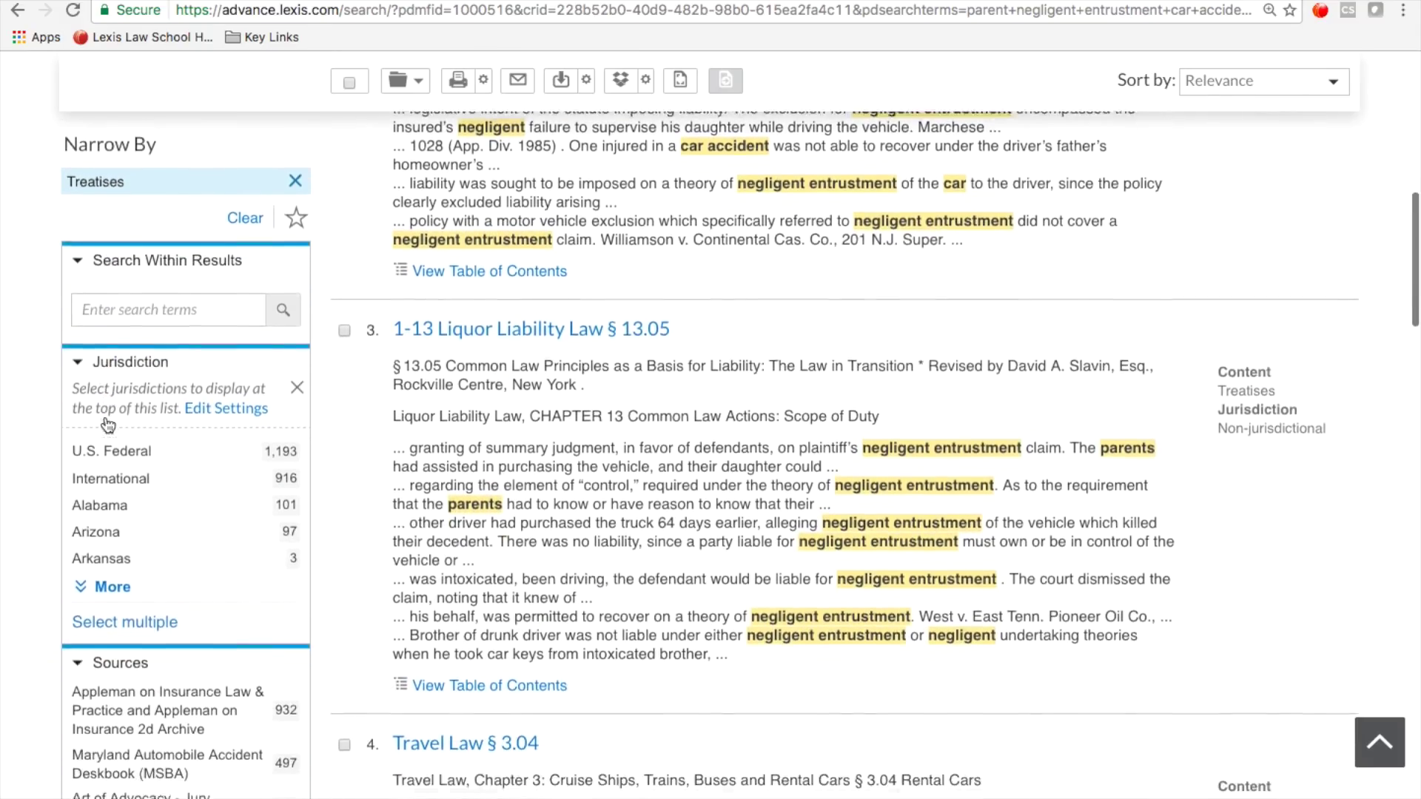
click(111, 569)
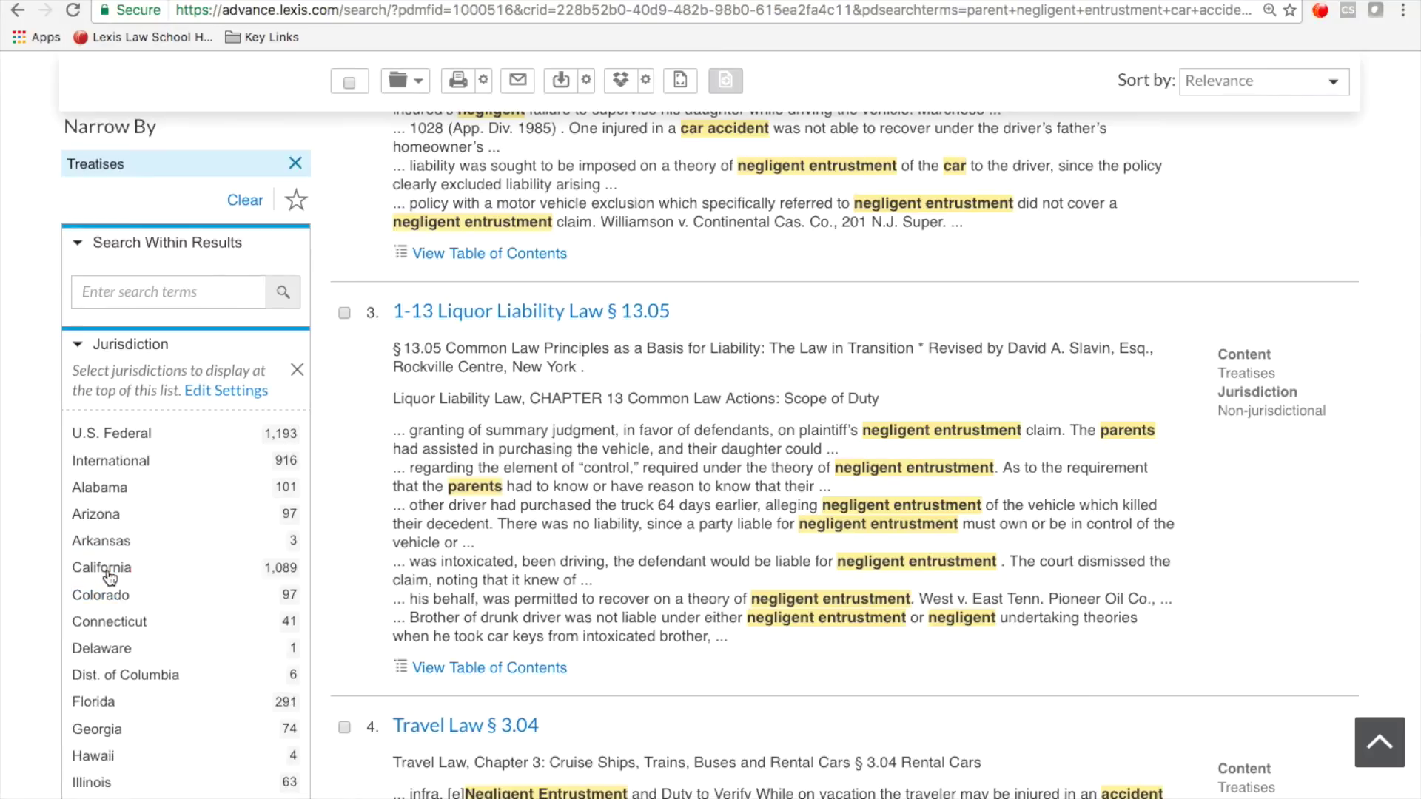
scroll(172, 590, down, 1)
scroll(172, 590, down, 4)
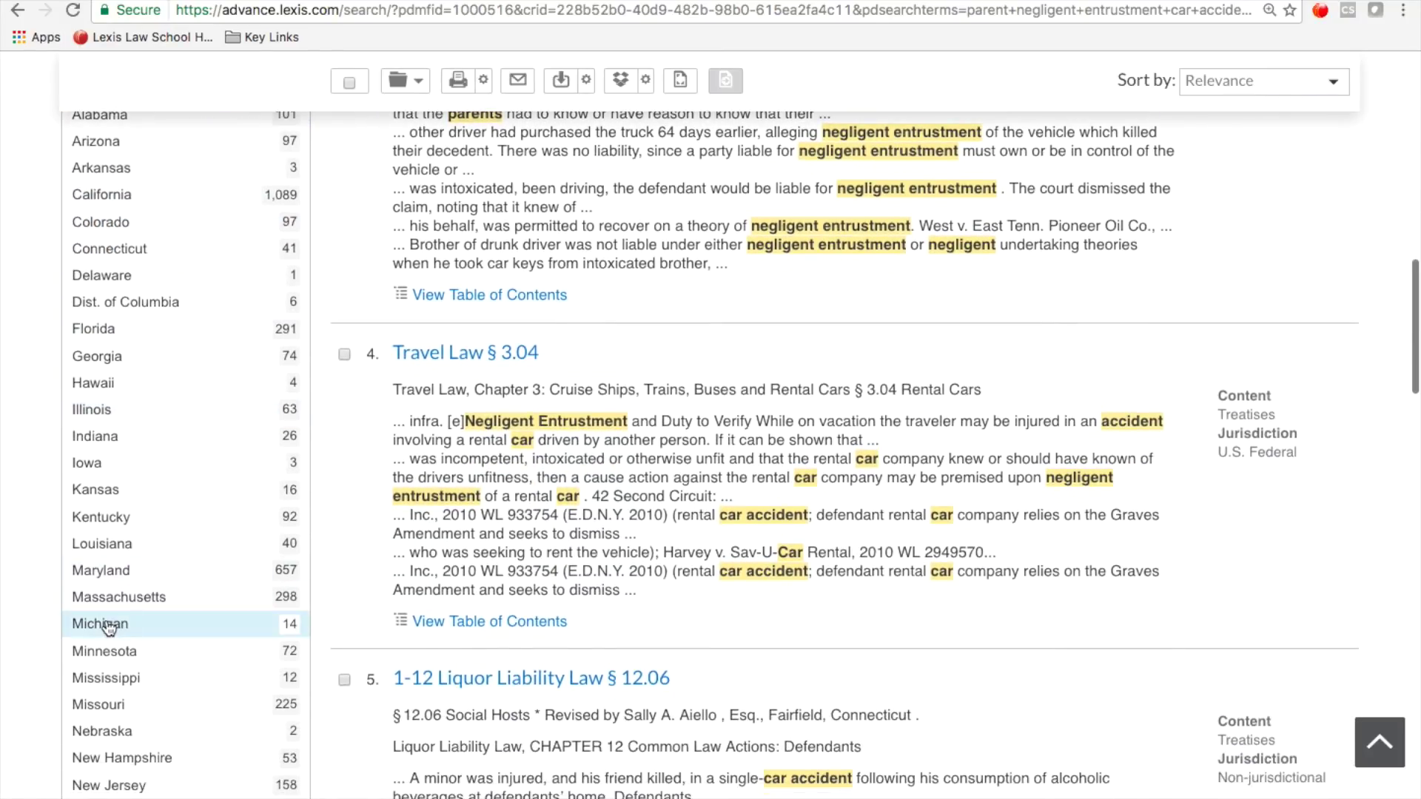
click(106, 624)
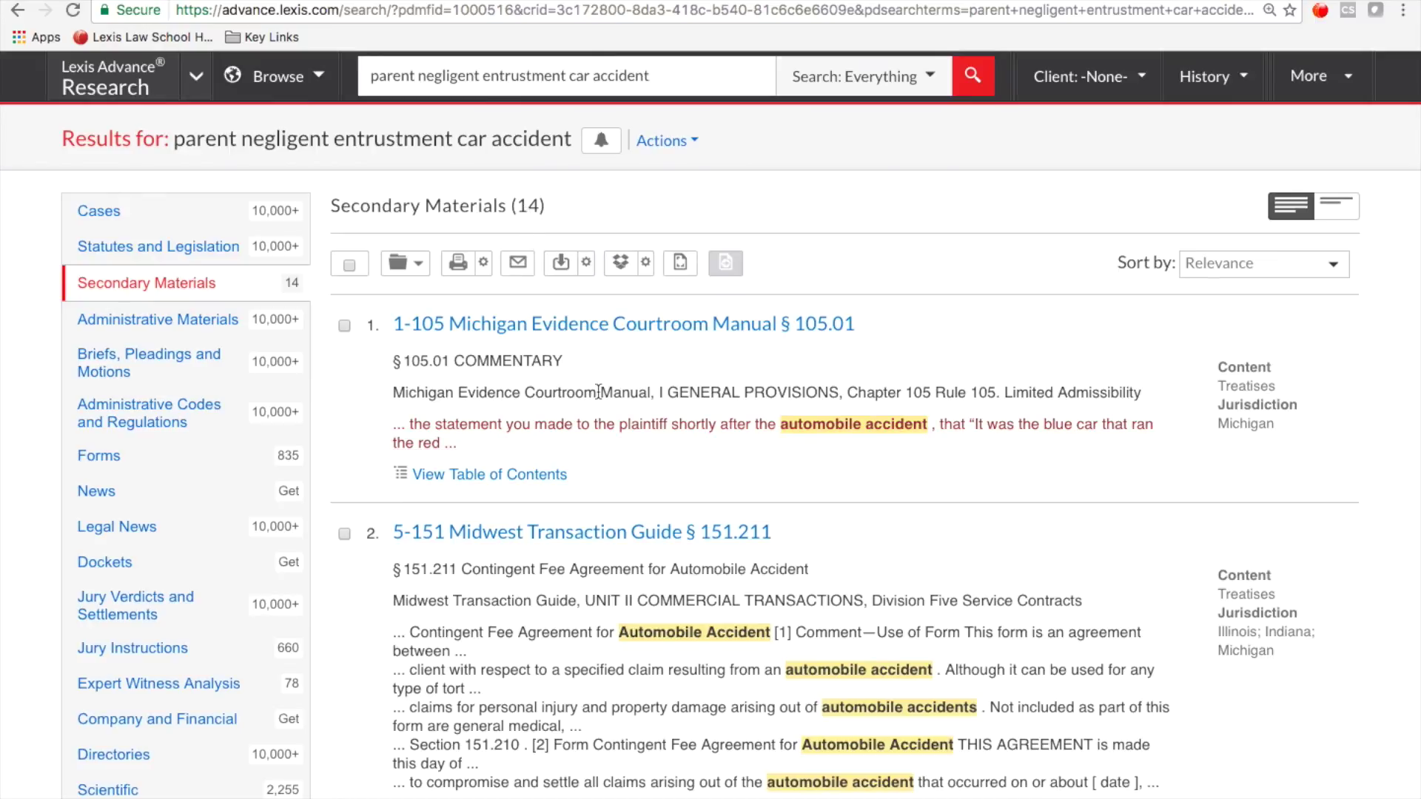
scroll(598, 392, down, 4)
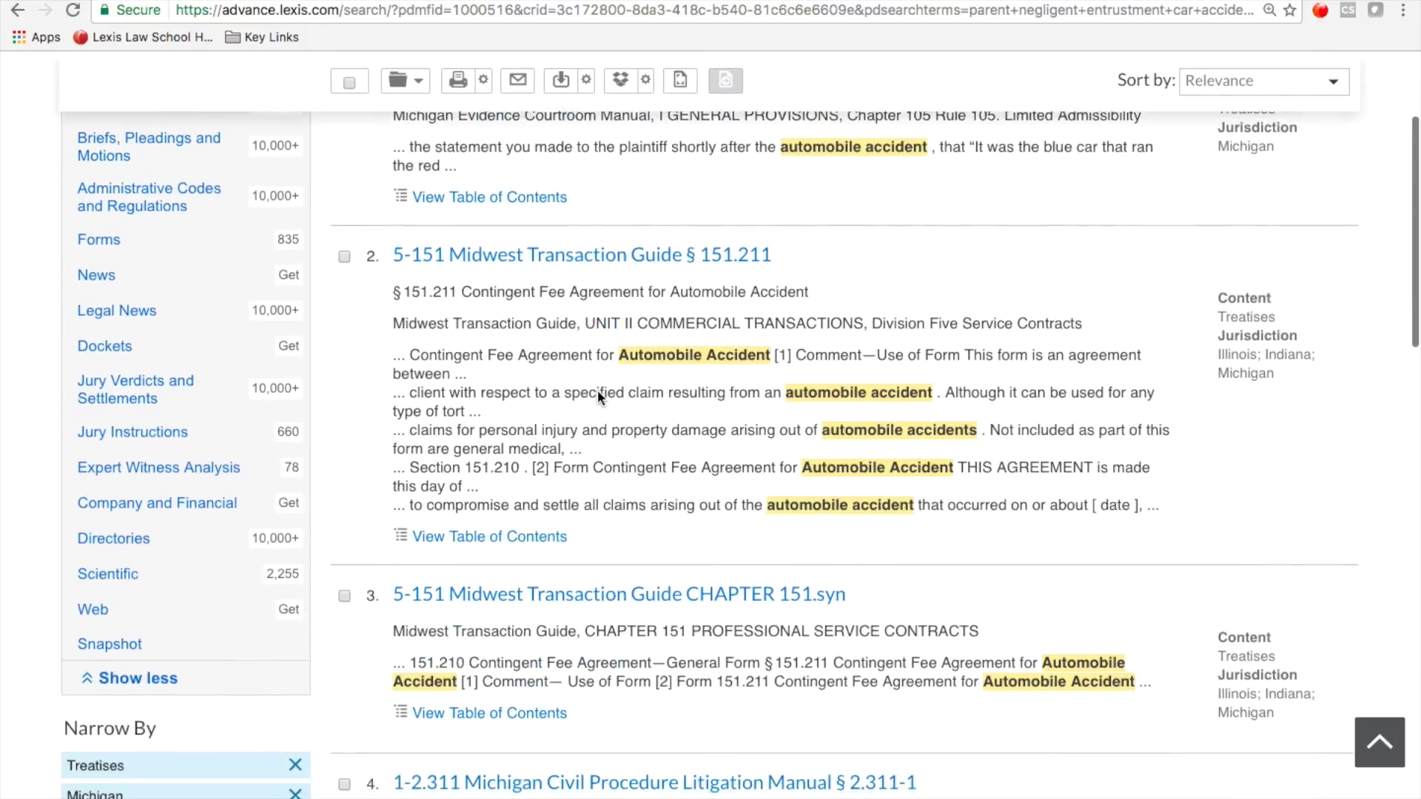
scroll(600, 401, down, 4)
scroll(601, 400, up, 8)
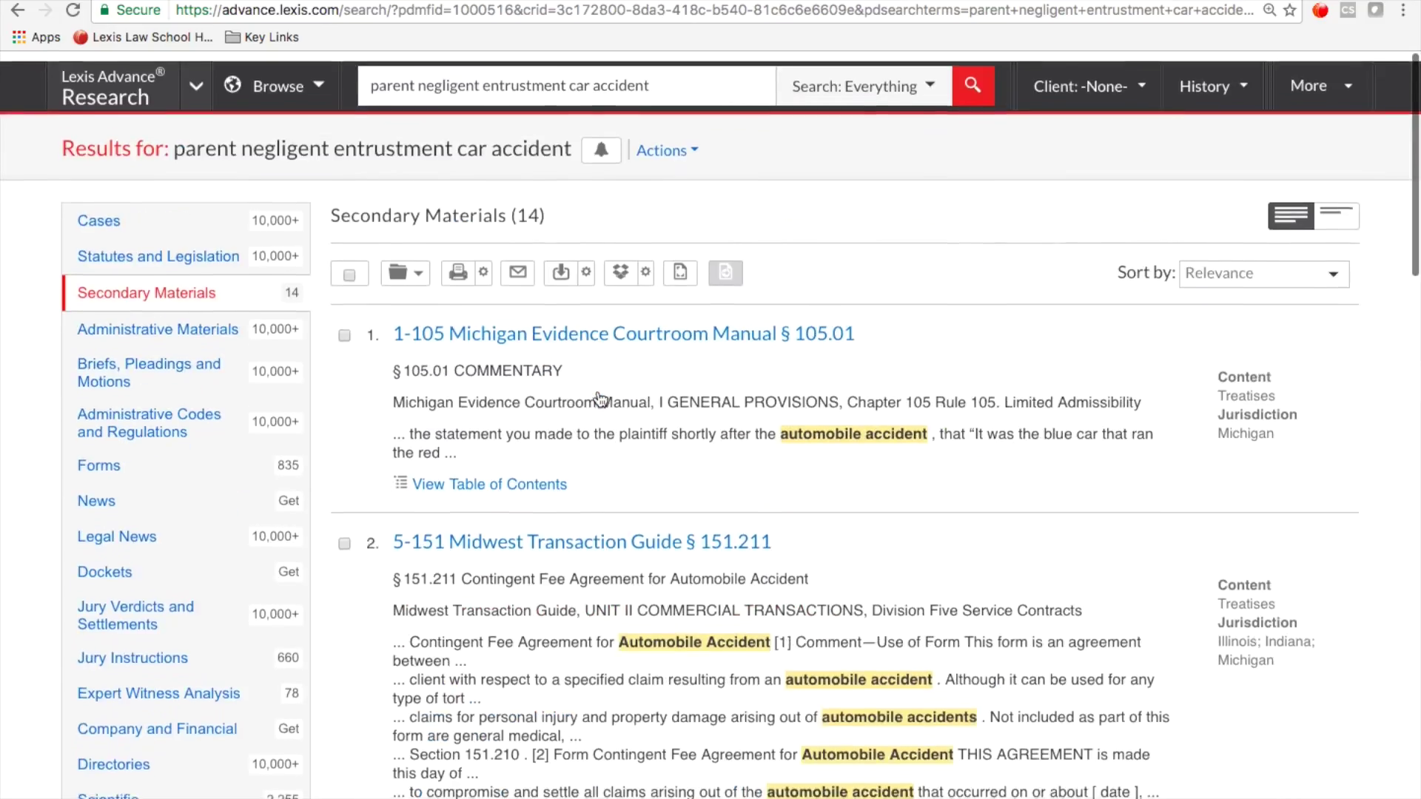
Return to the research home page and open Treatises, Practice Guides & Jurisprudence under the Secondary Materials content type
click(113, 94)
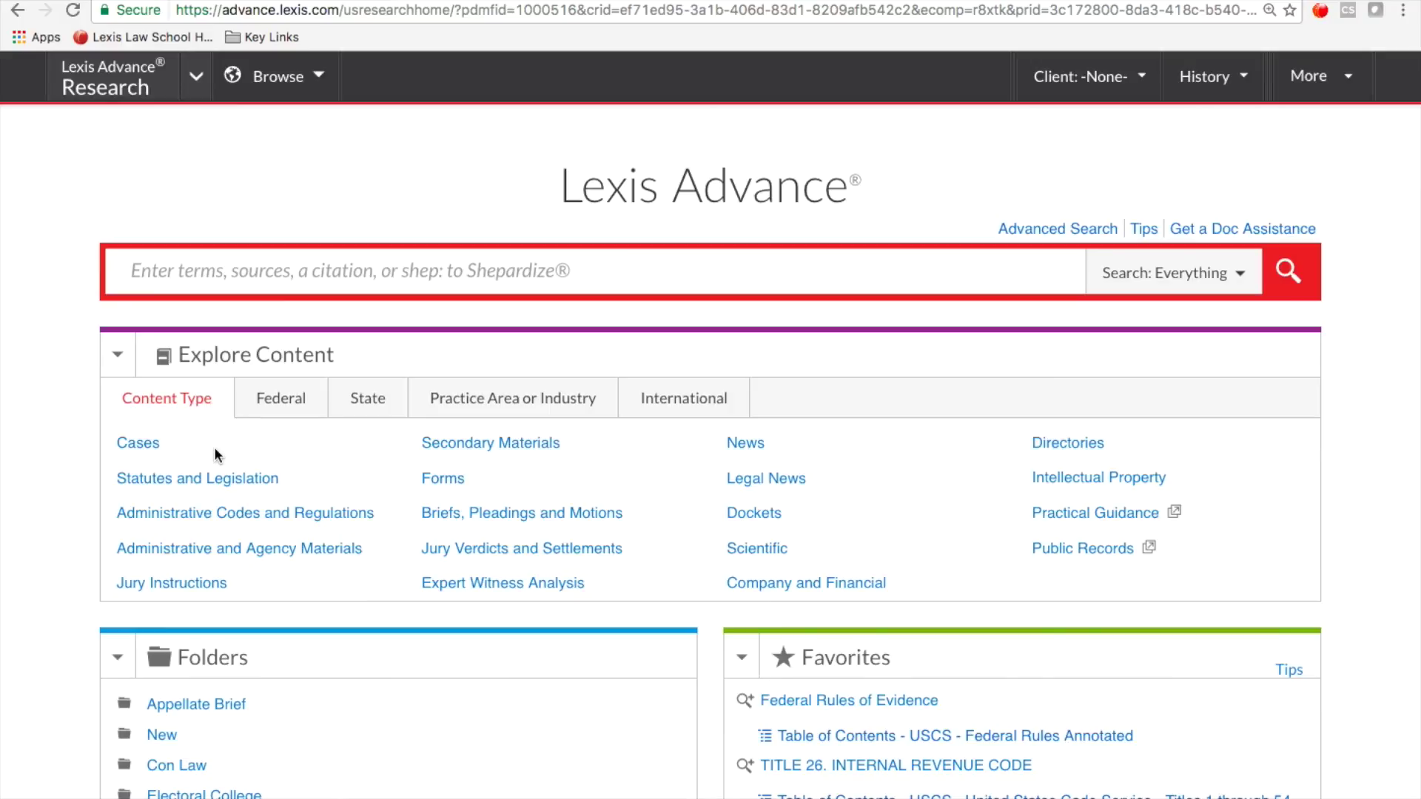
click(470, 448)
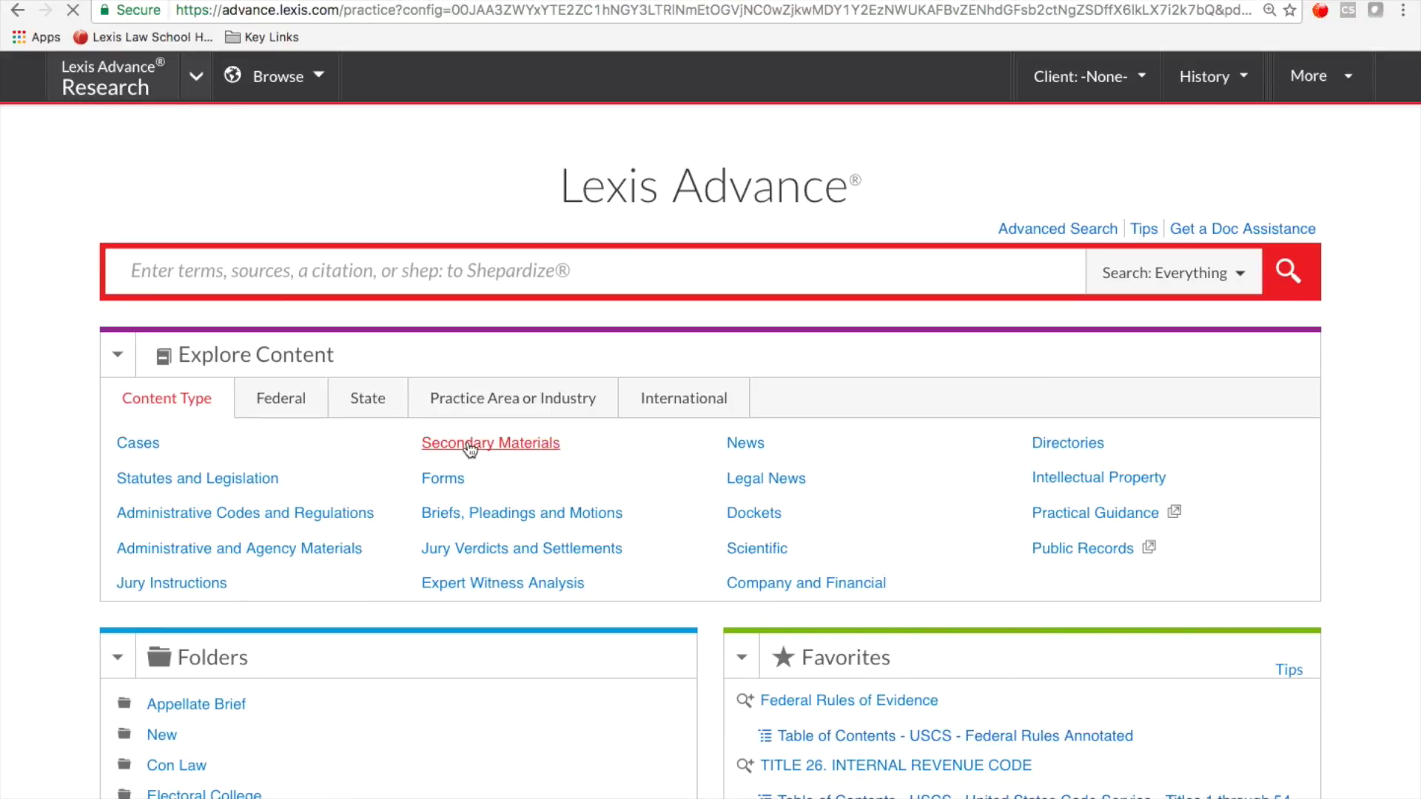
scroll(469, 448, down, 3)
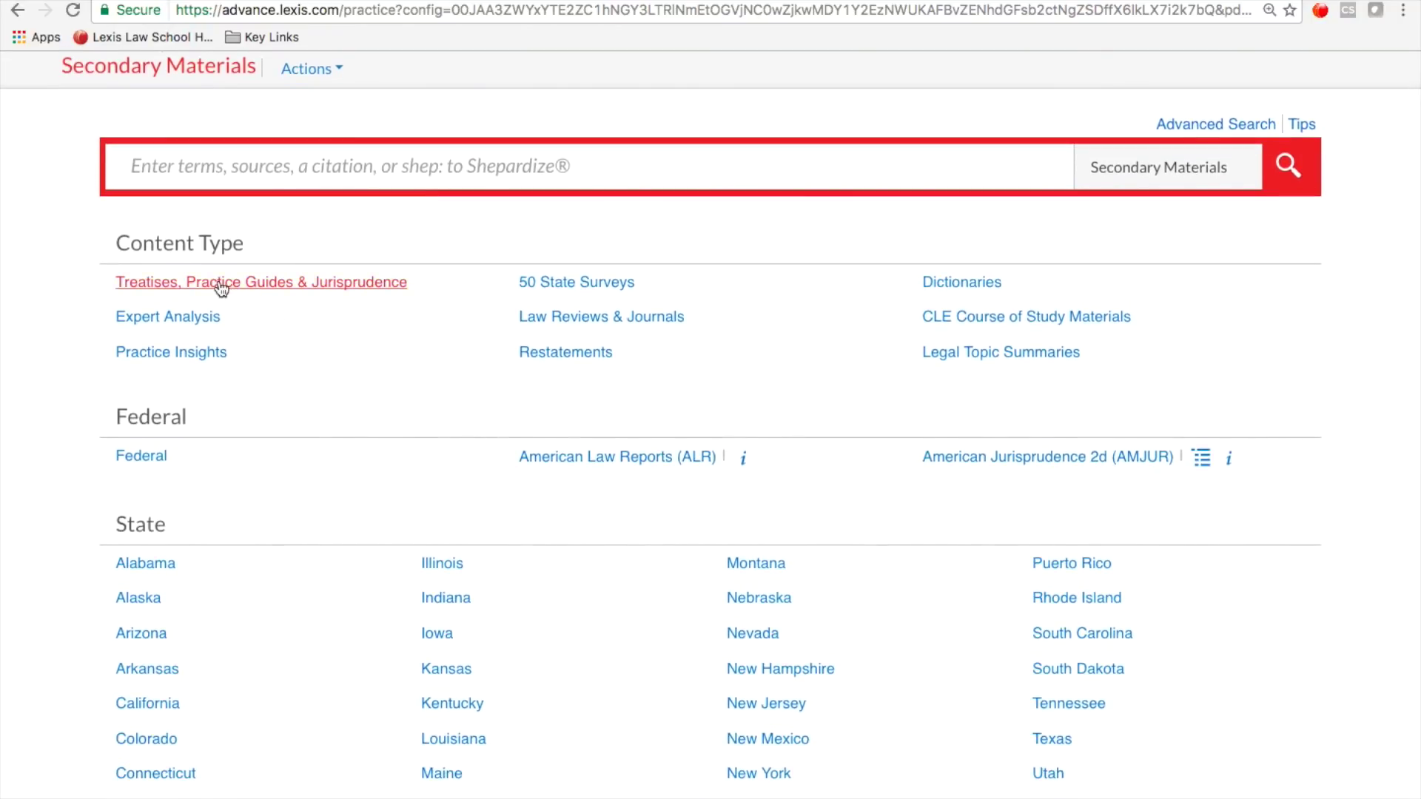
click(221, 287)
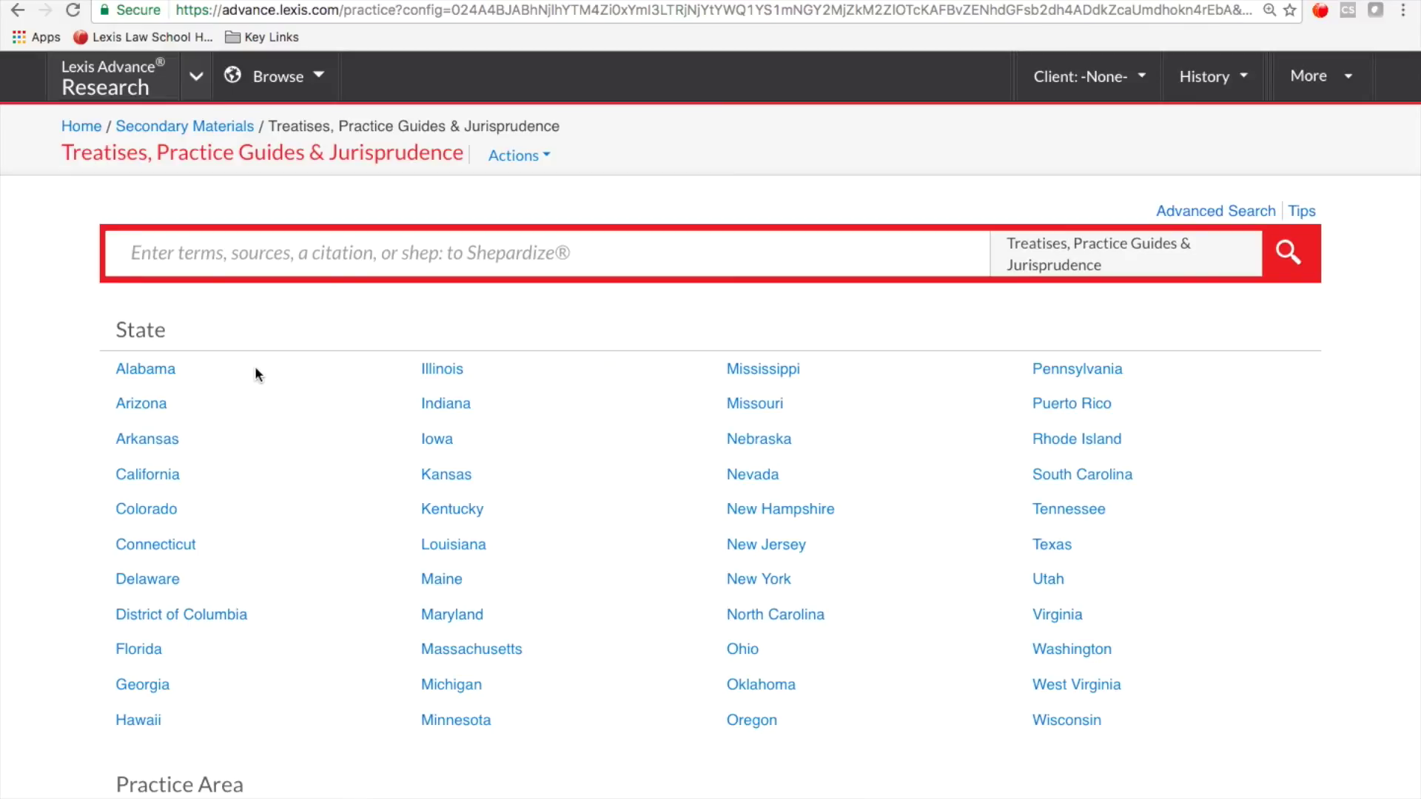
Open the Torts practice area within the treatises, practice guides and jurisprudence sources
scroll(245, 401, down, 3)
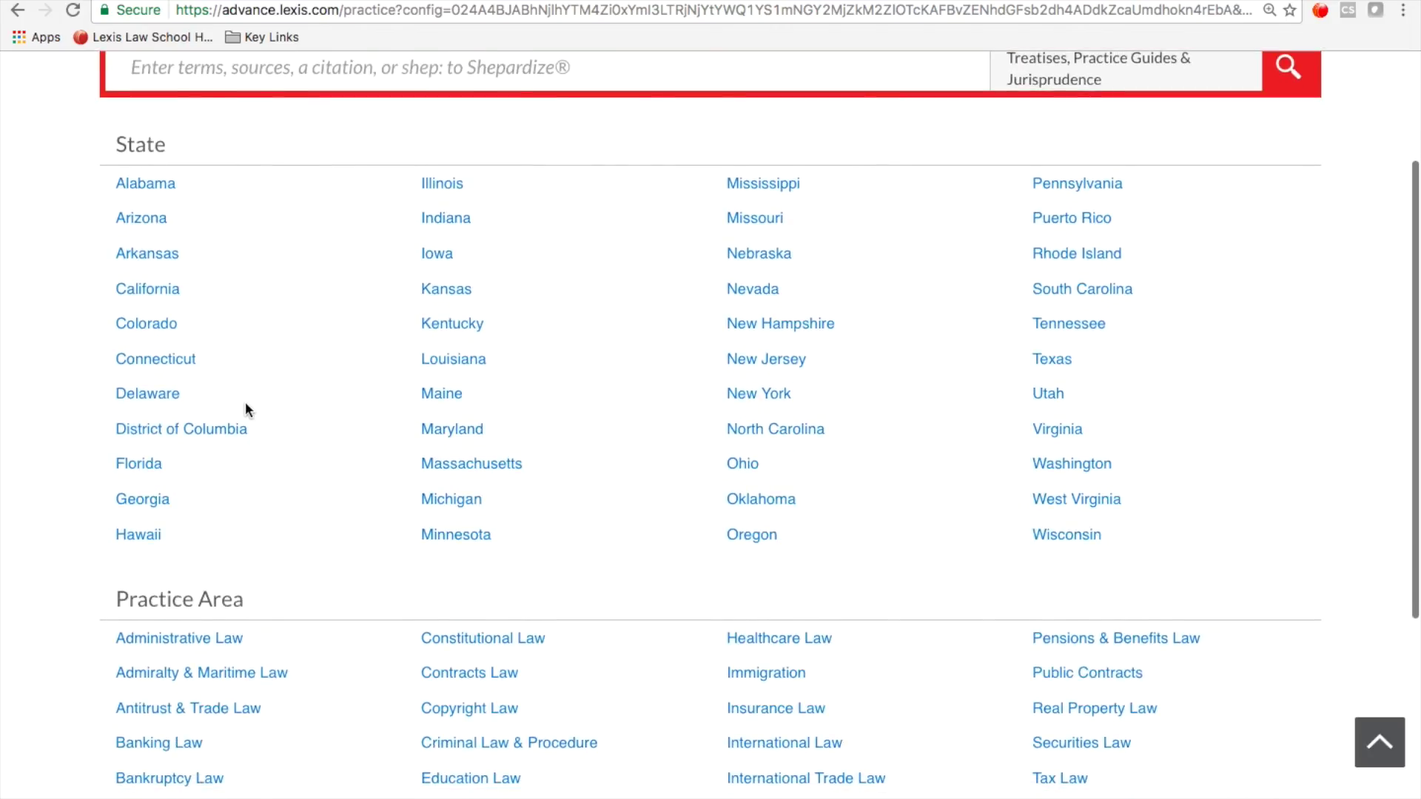
scroll(641, 438, down, 3)
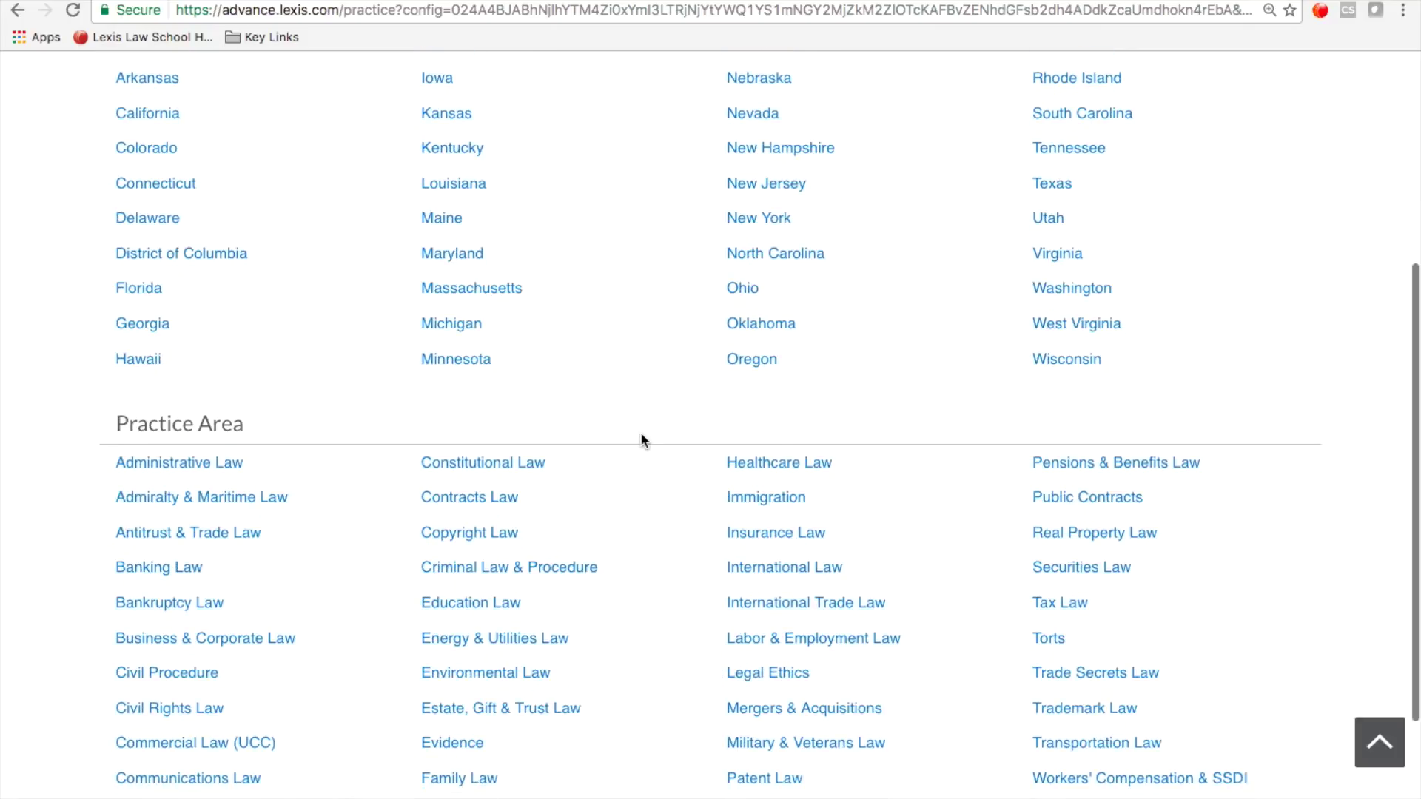
scroll(658, 509, down, 1)
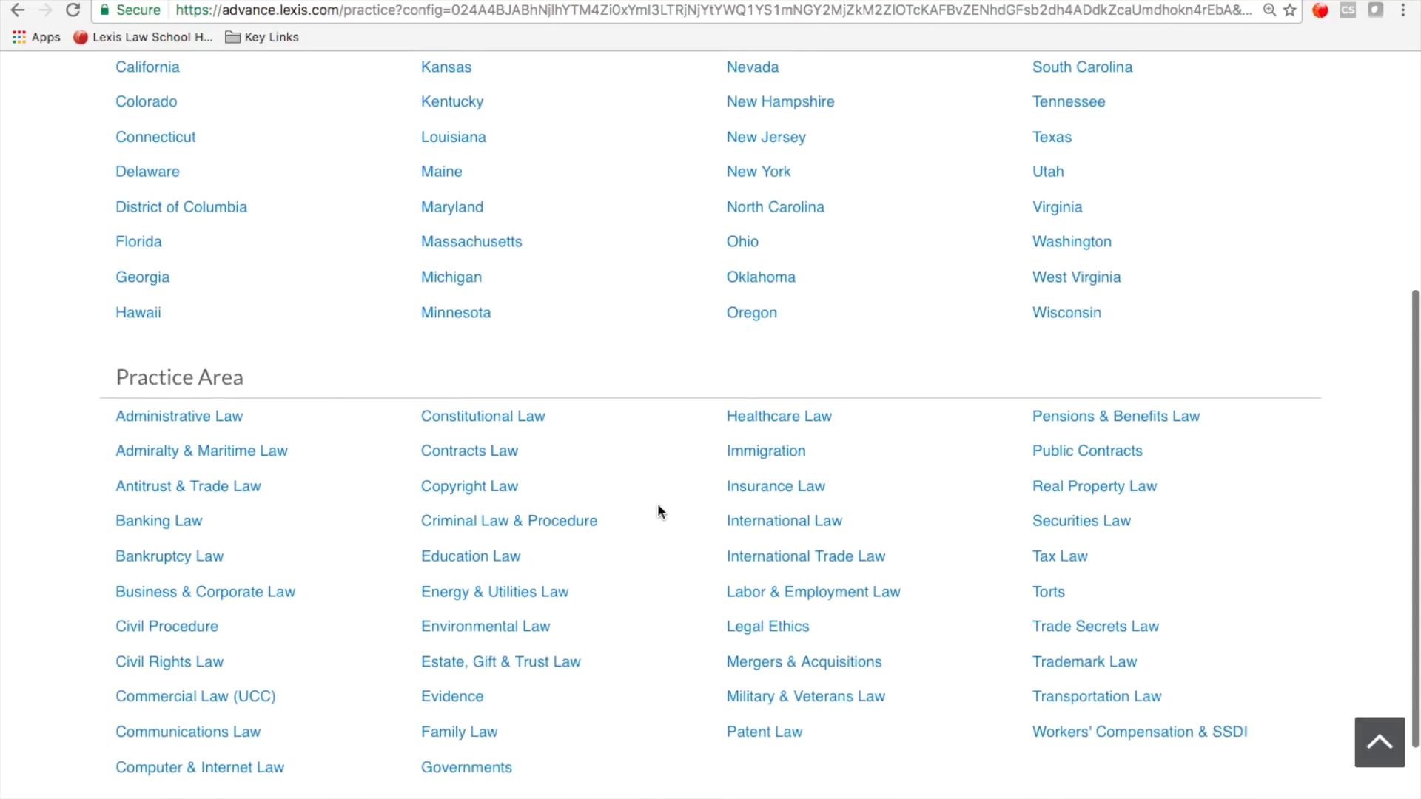
click(1049, 592)
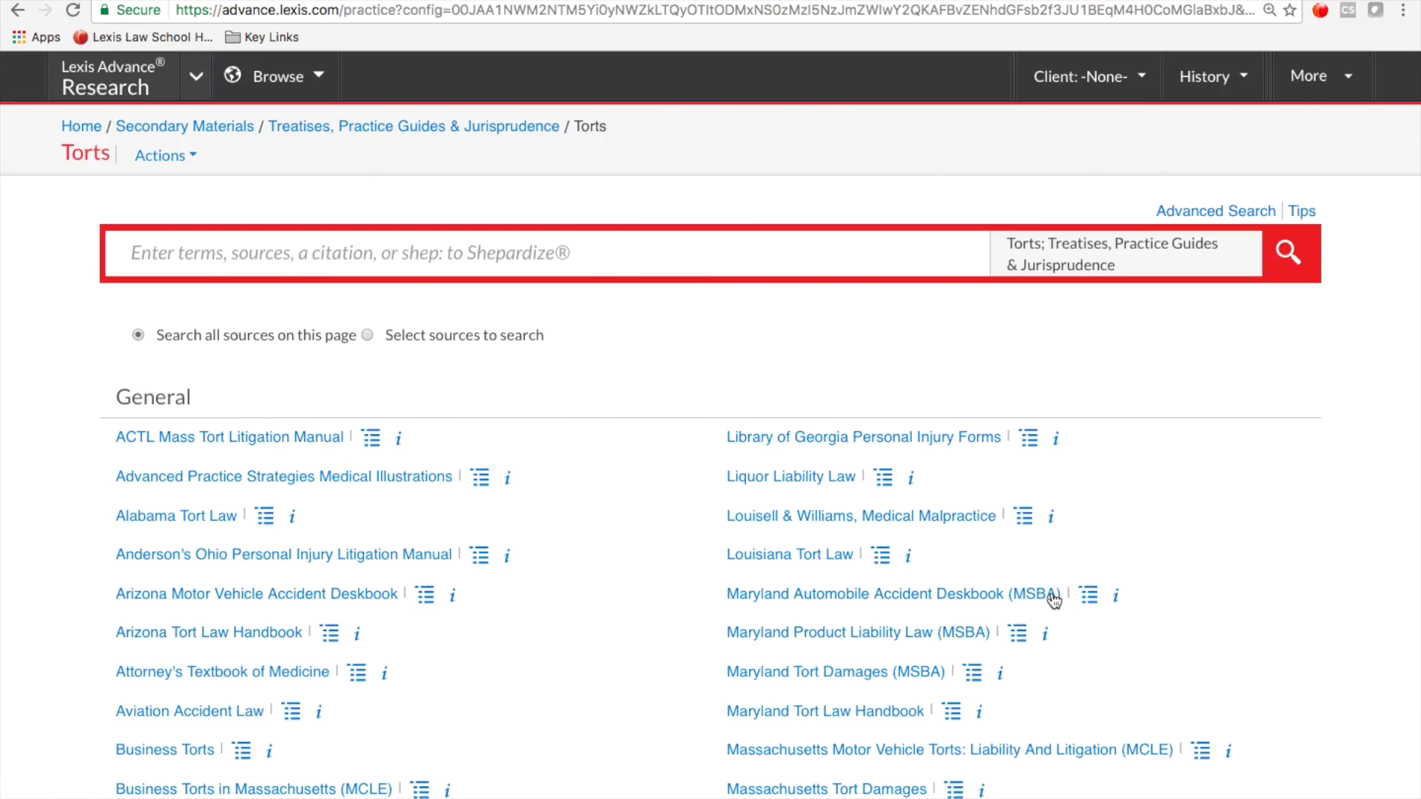
Look through the list of tort treatises and practice guides, including the search options for these sources
scroll(1165, 590, down, 5)
scroll(1166, 589, down, 18)
scroll(1166, 589, down, 4)
scroll(1165, 590, up, 17)
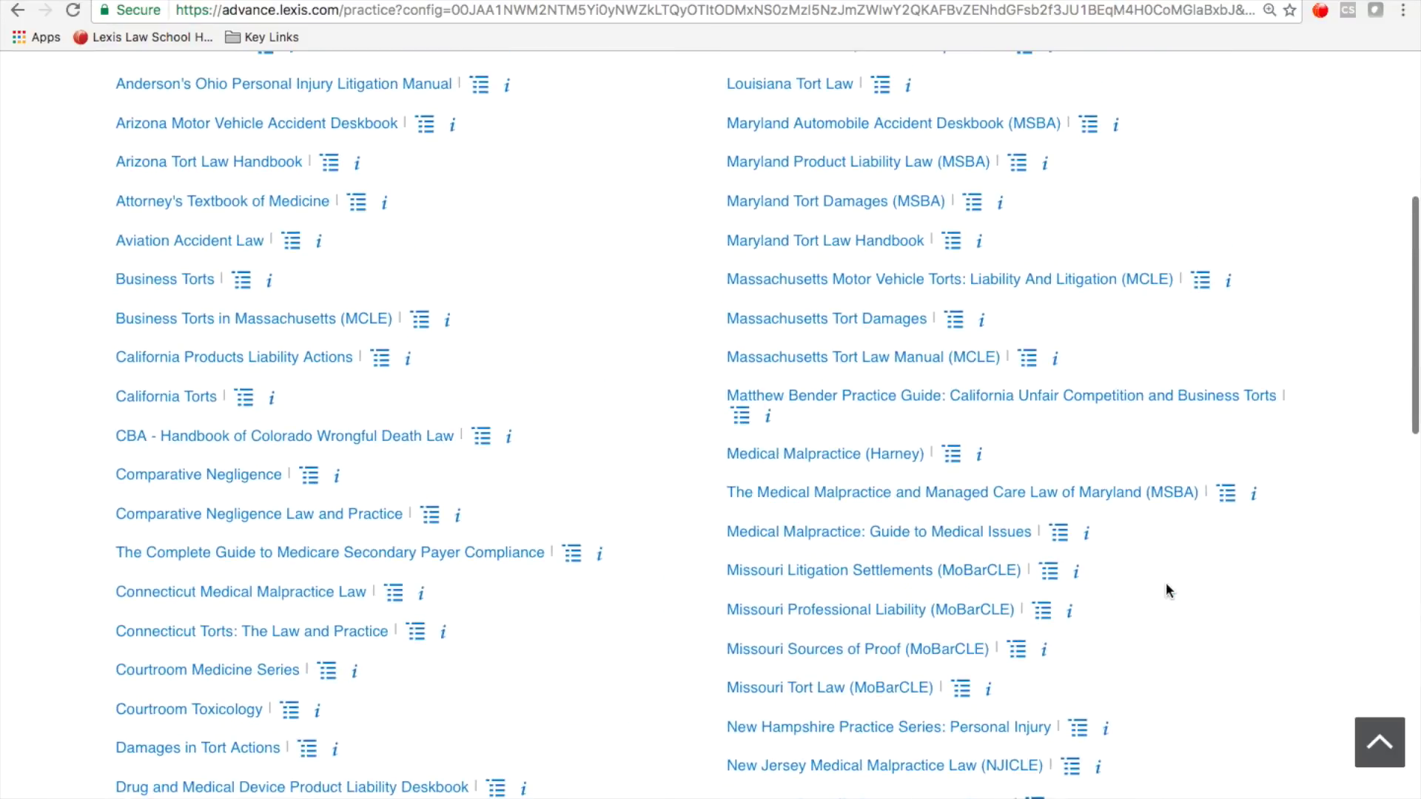
scroll(1165, 590, down, 8)
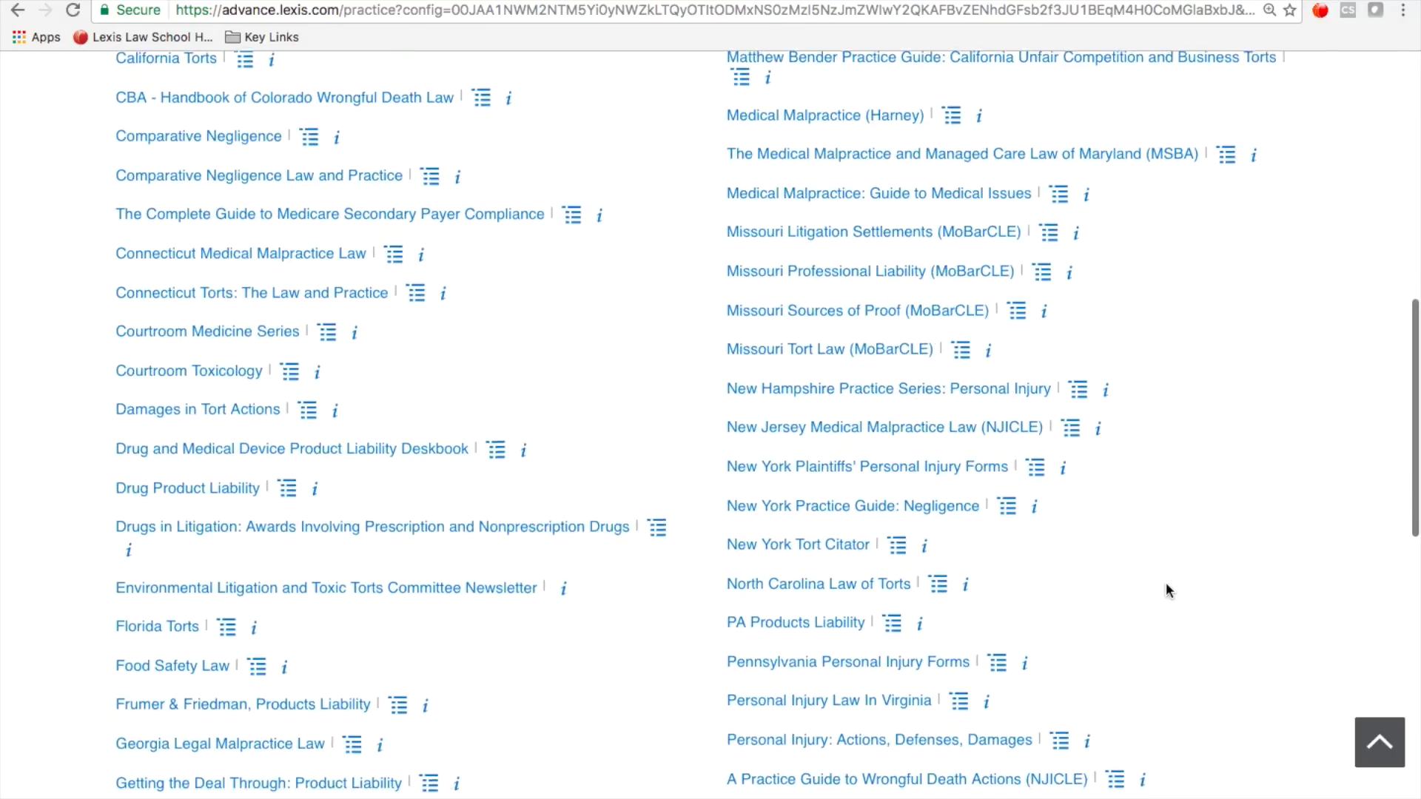
scroll(1166, 590, up, 20)
click(416, 257)
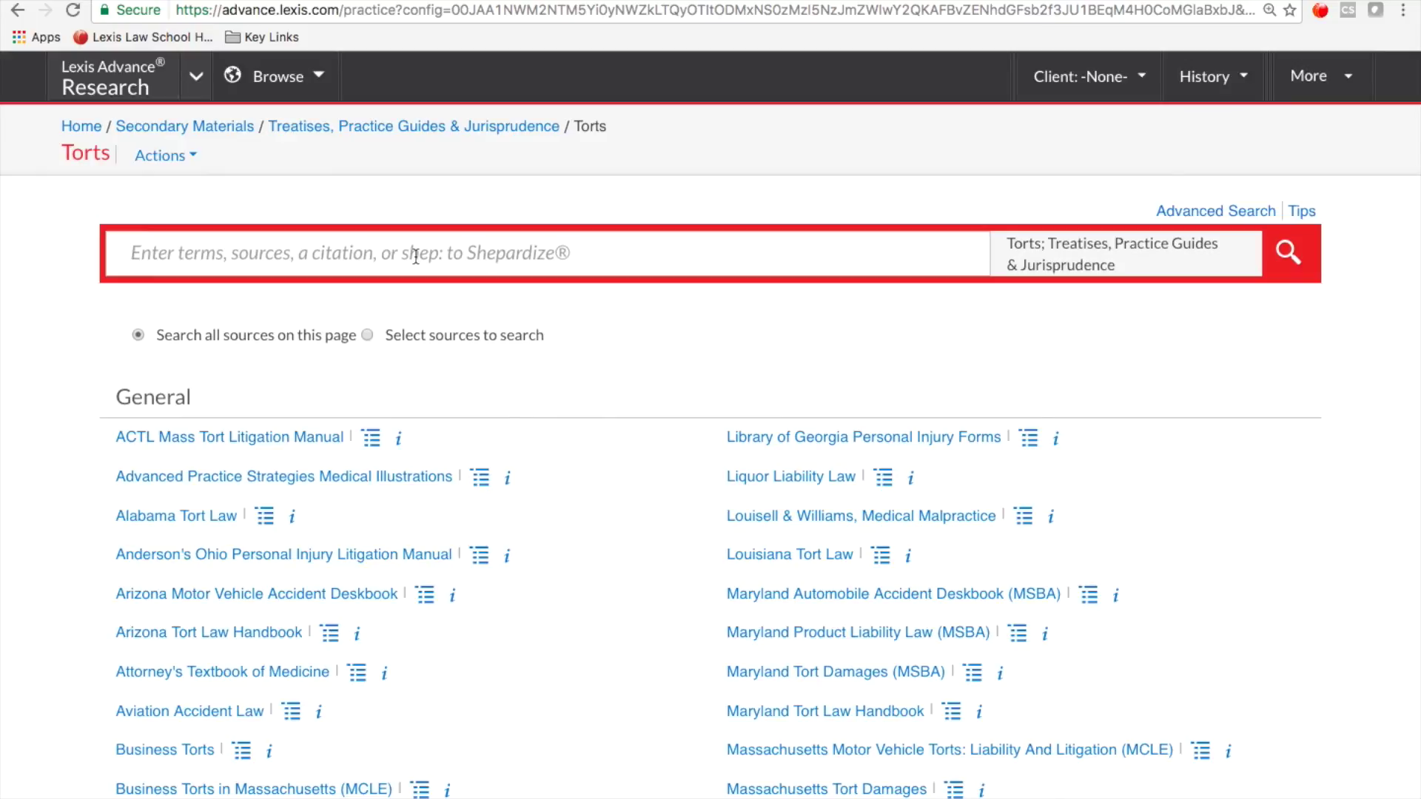
Return to the research home page and retrieve the case with the citation "347 us 483"
click(94, 92)
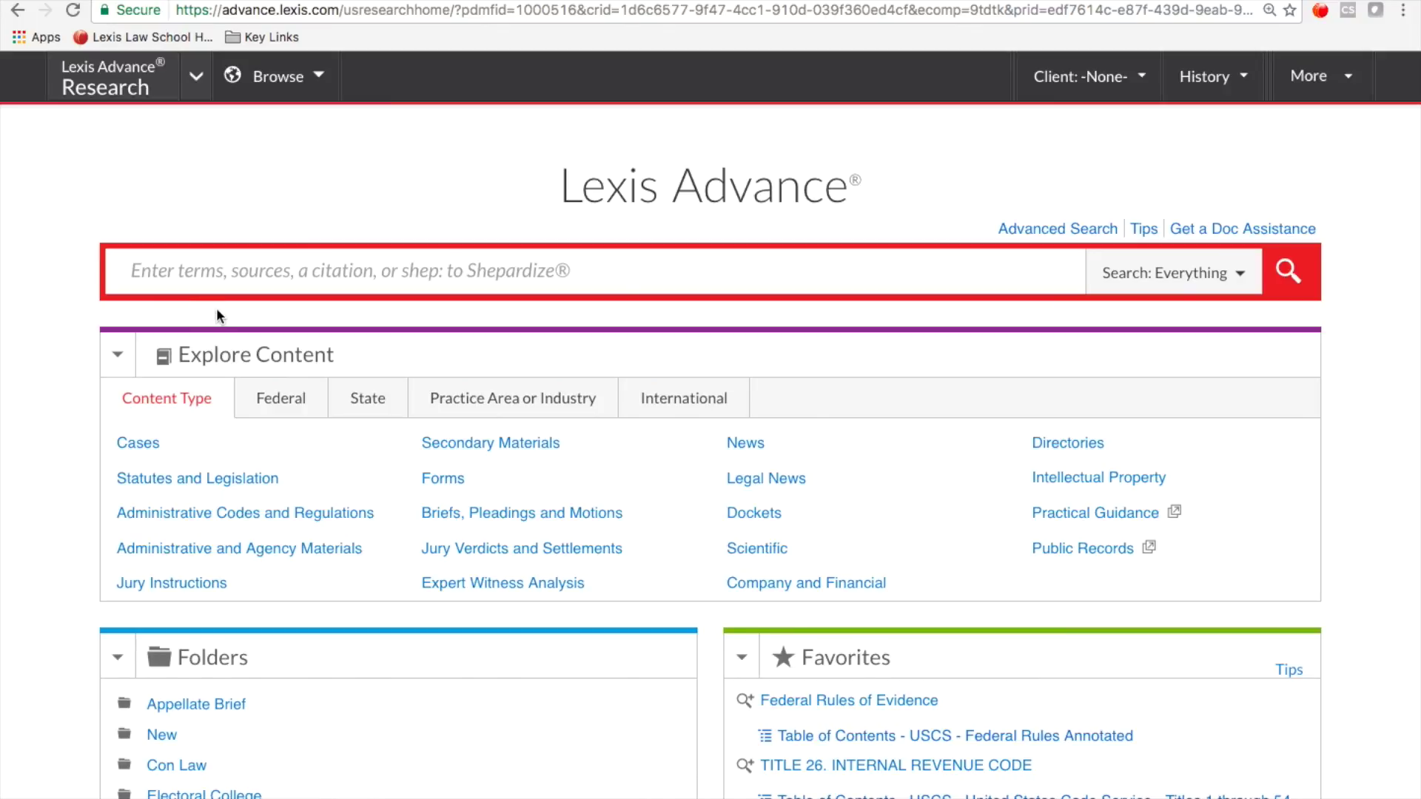
click(278, 265)
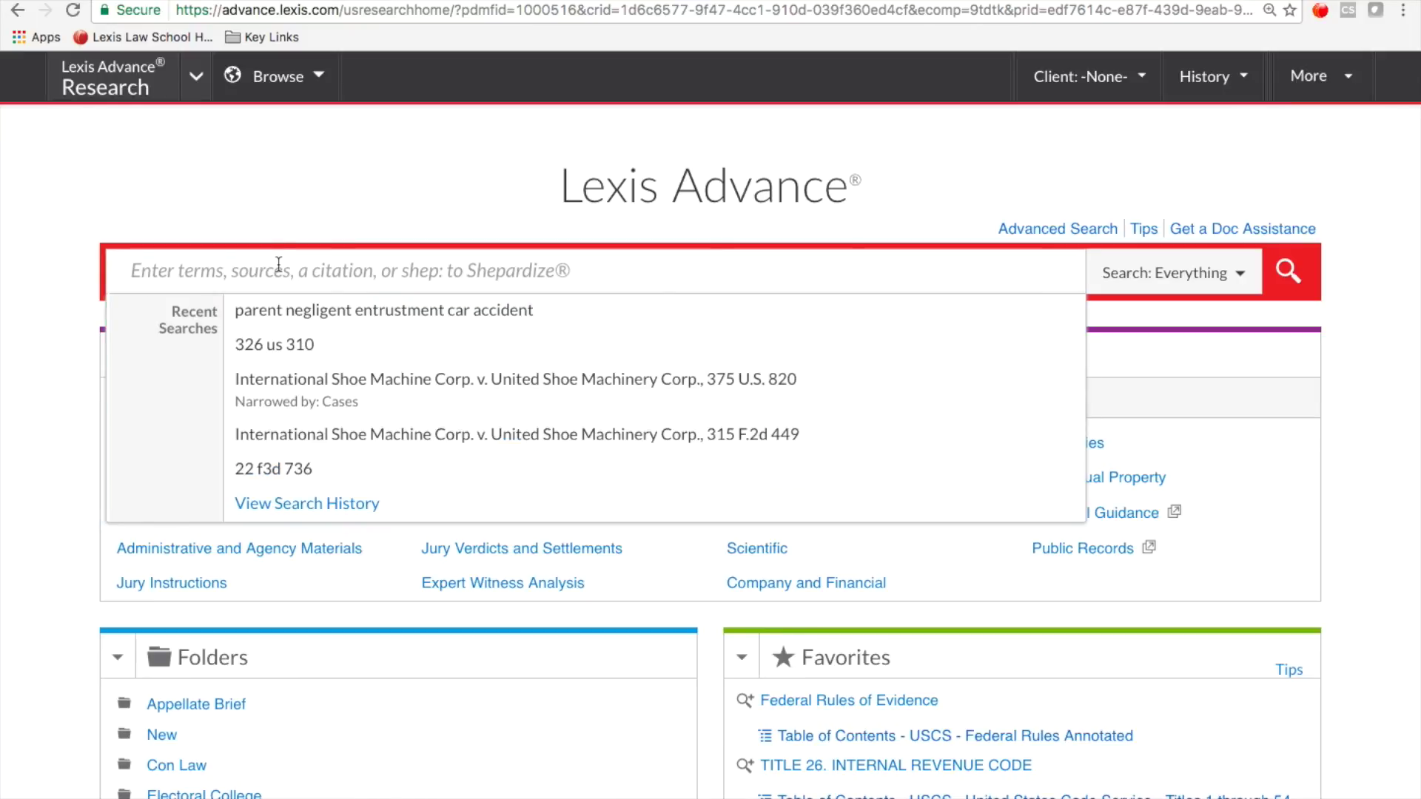
text(3)
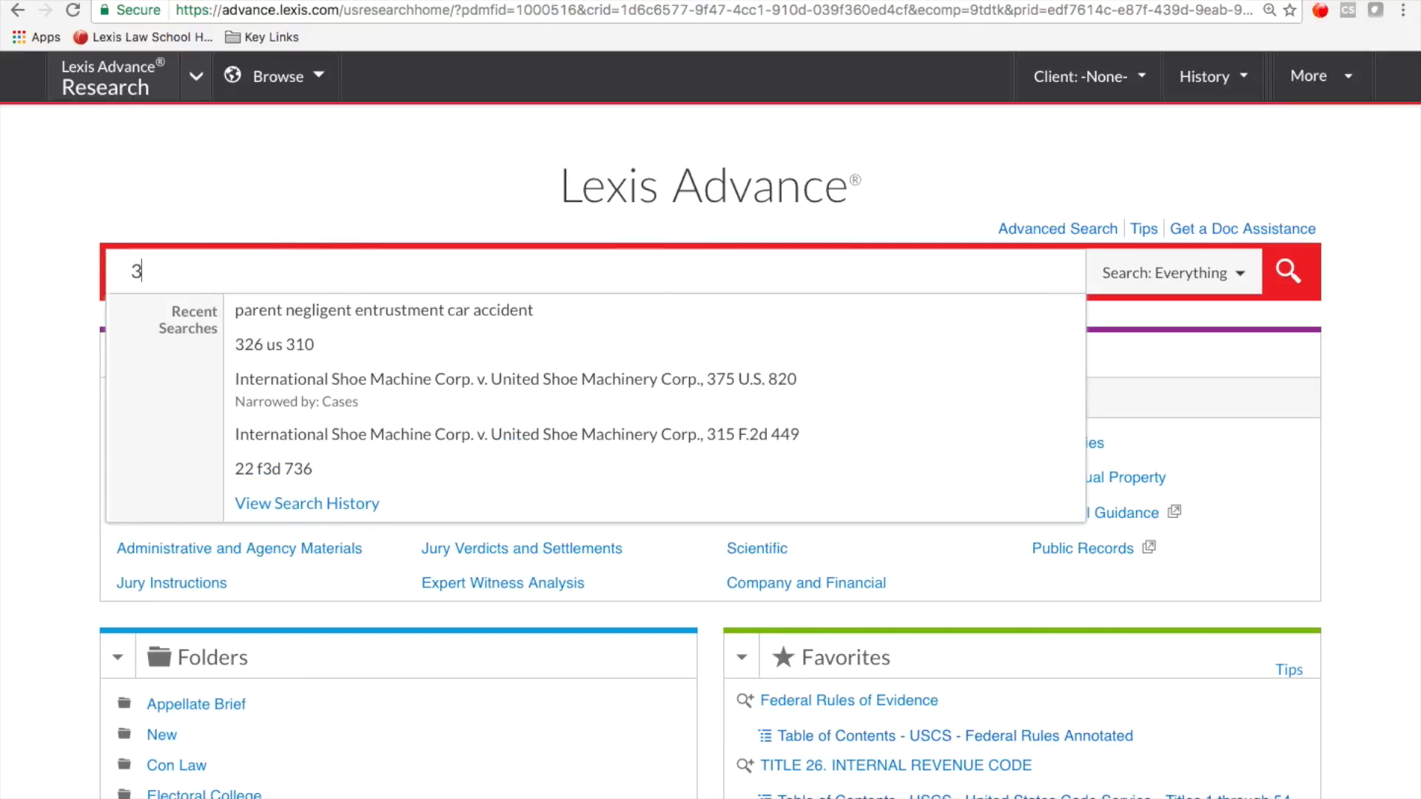
text(47 us)
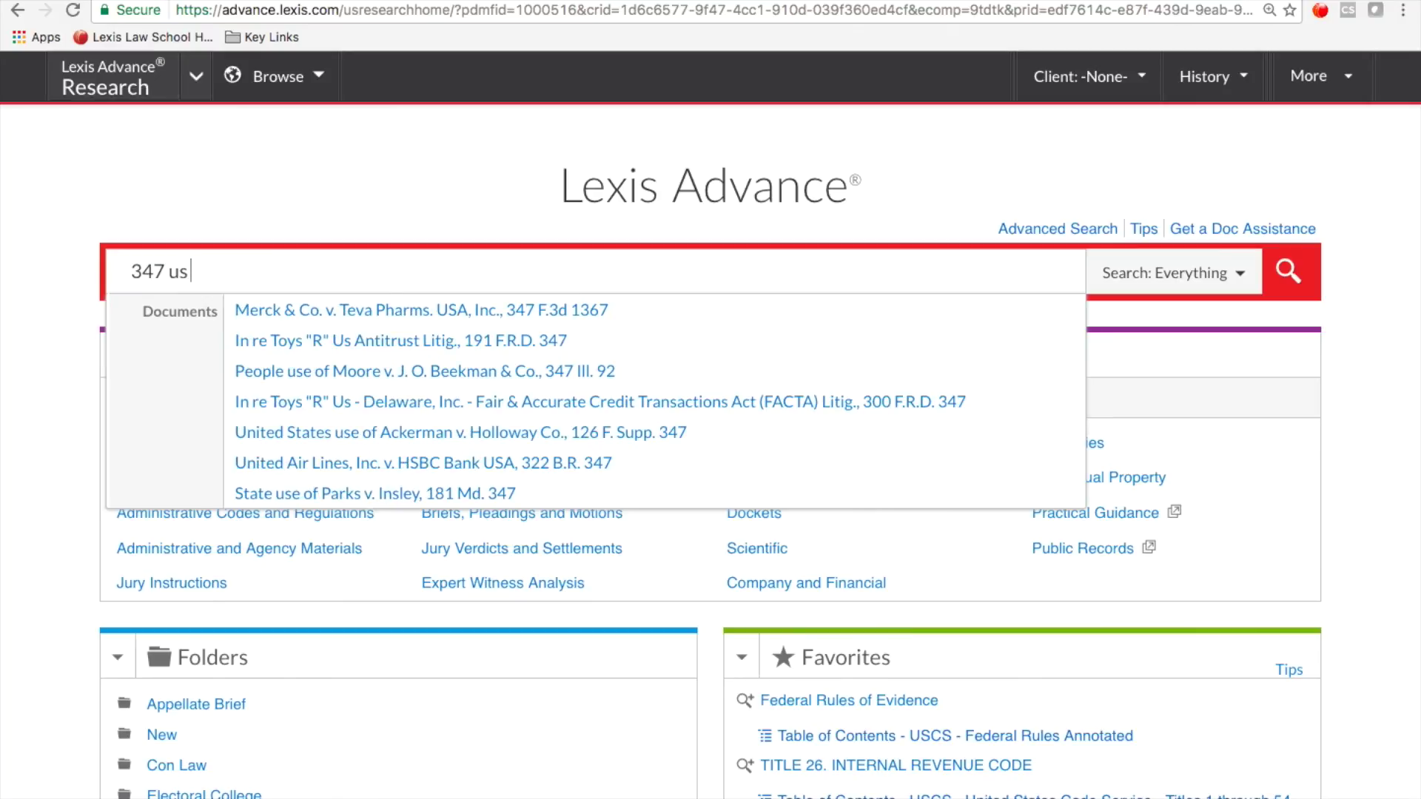
text( 483)
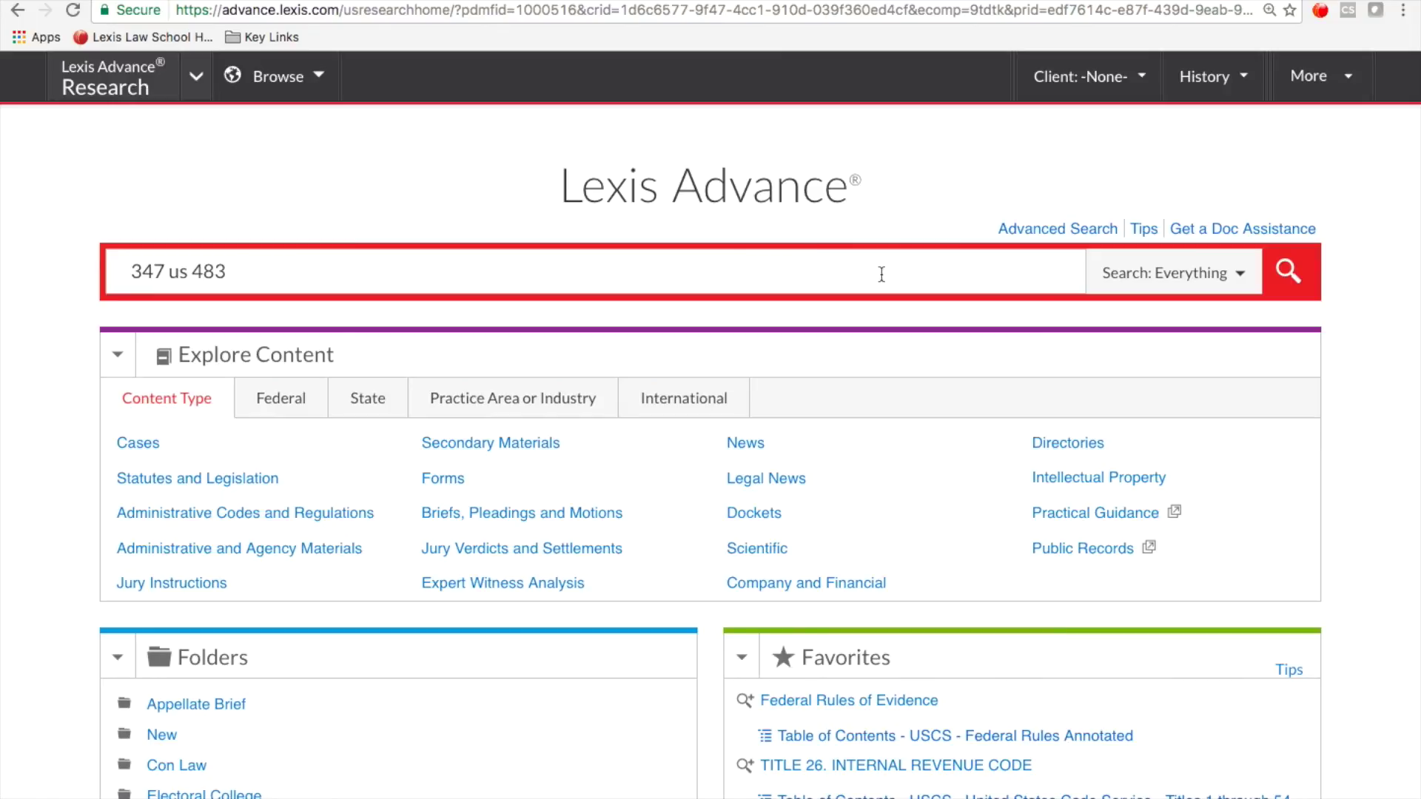
click(1288, 275)
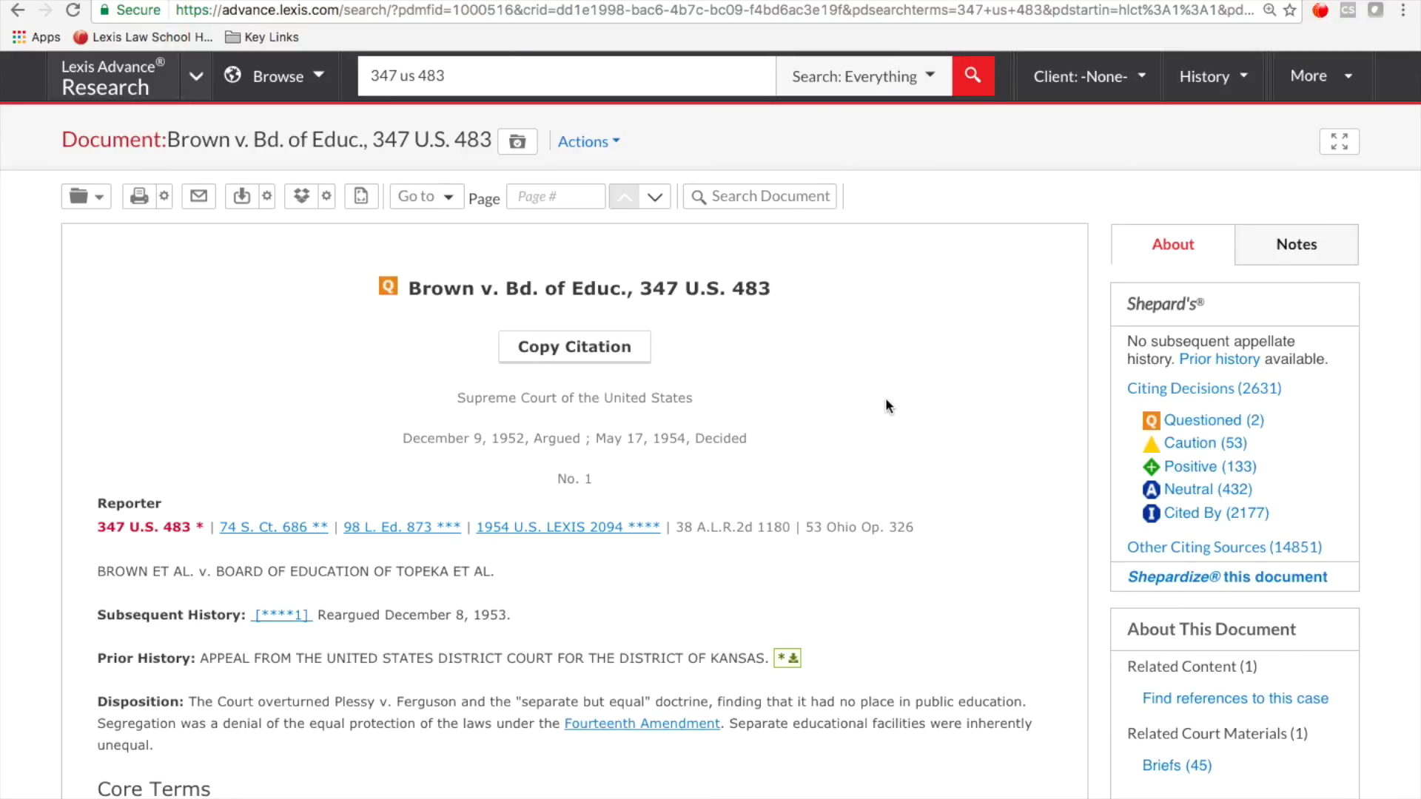
Read the core terms and the Case Summary of Brown v. Bd. of Educ
scroll(945, 407, down, 7)
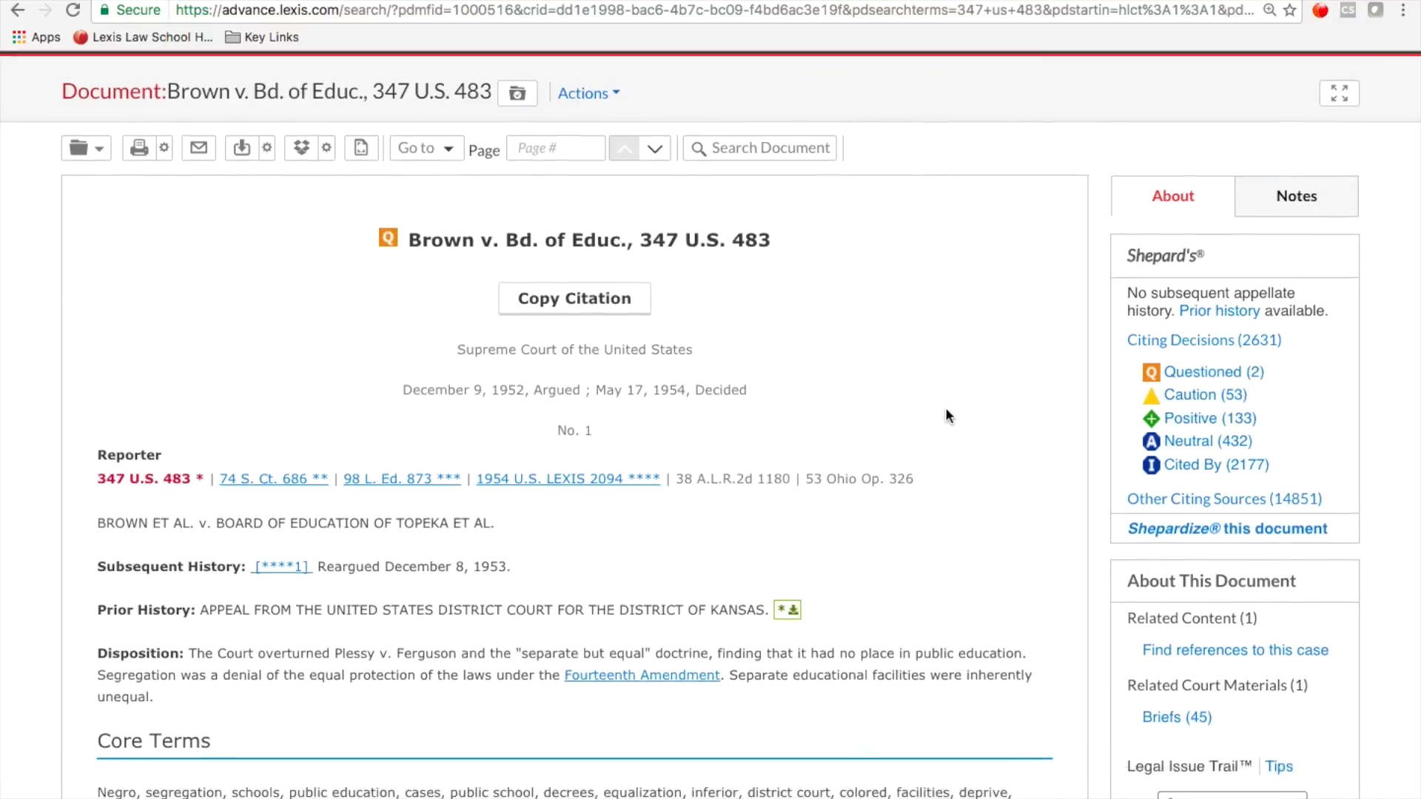
scroll(944, 407, down, 3)
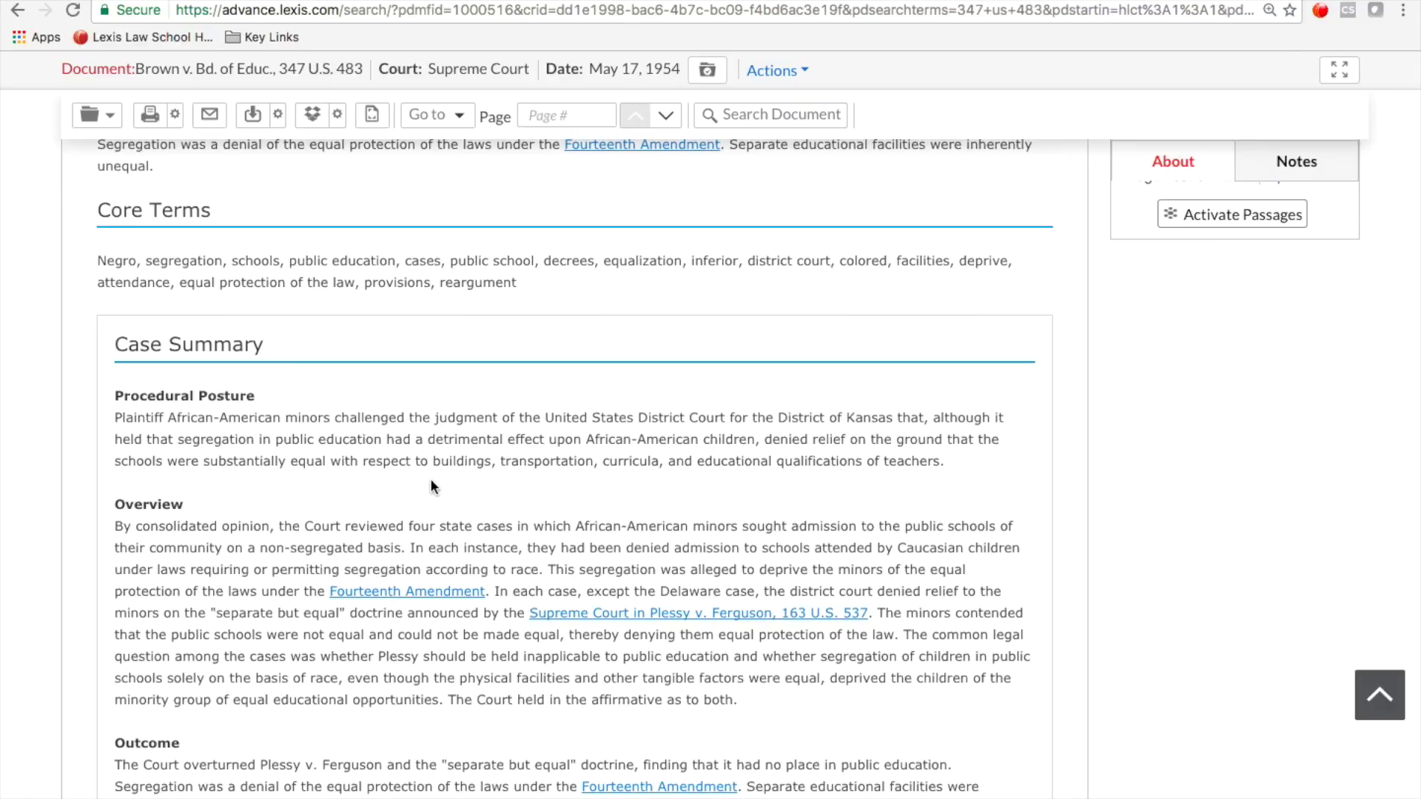
scroll(306, 554, down, 3)
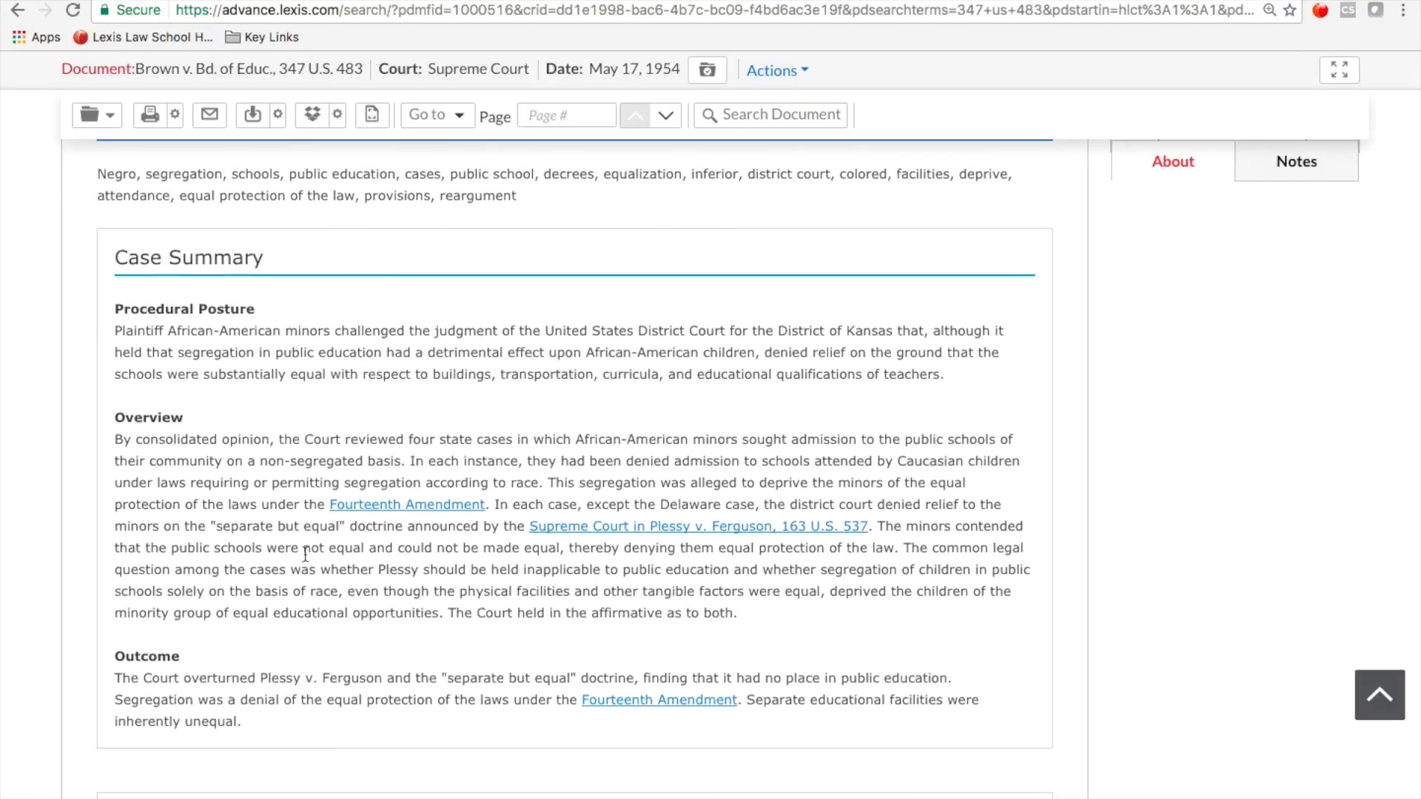
Examine the LexisNexis Headnotes, following headnote HN1 to its passage in the opinion and back to the headnote
scroll(326, 708, down, 10)
scroll(326, 708, down, 5)
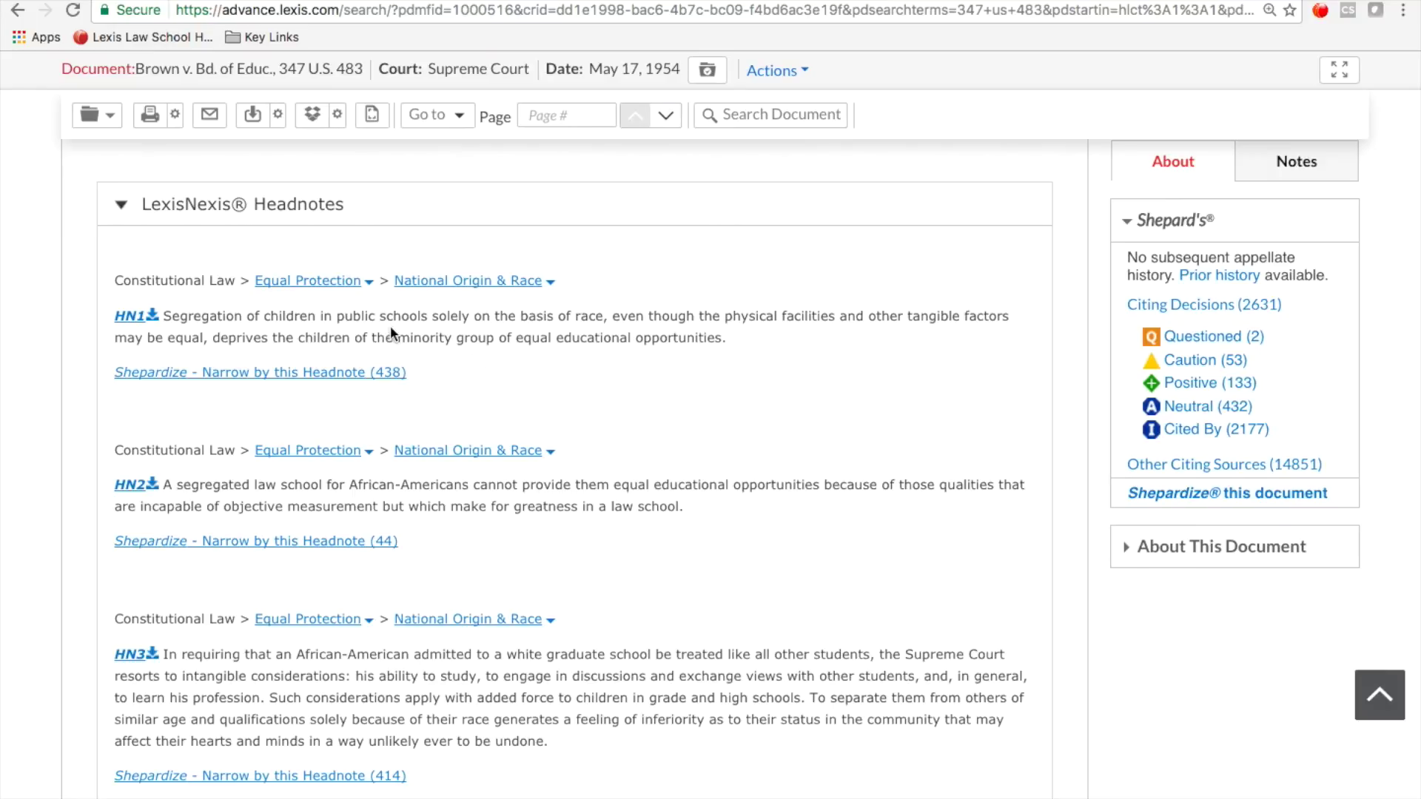
click(147, 317)
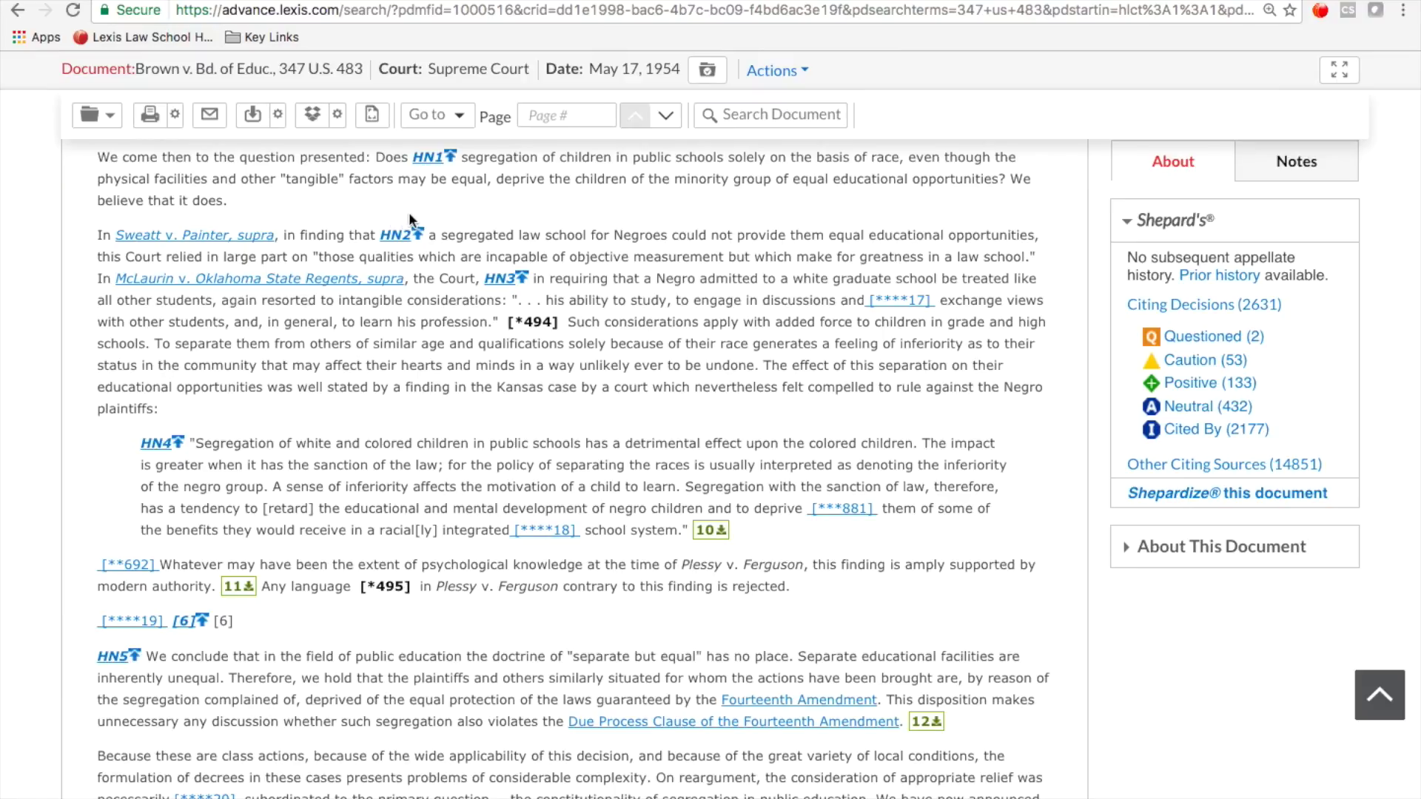
click(455, 157)
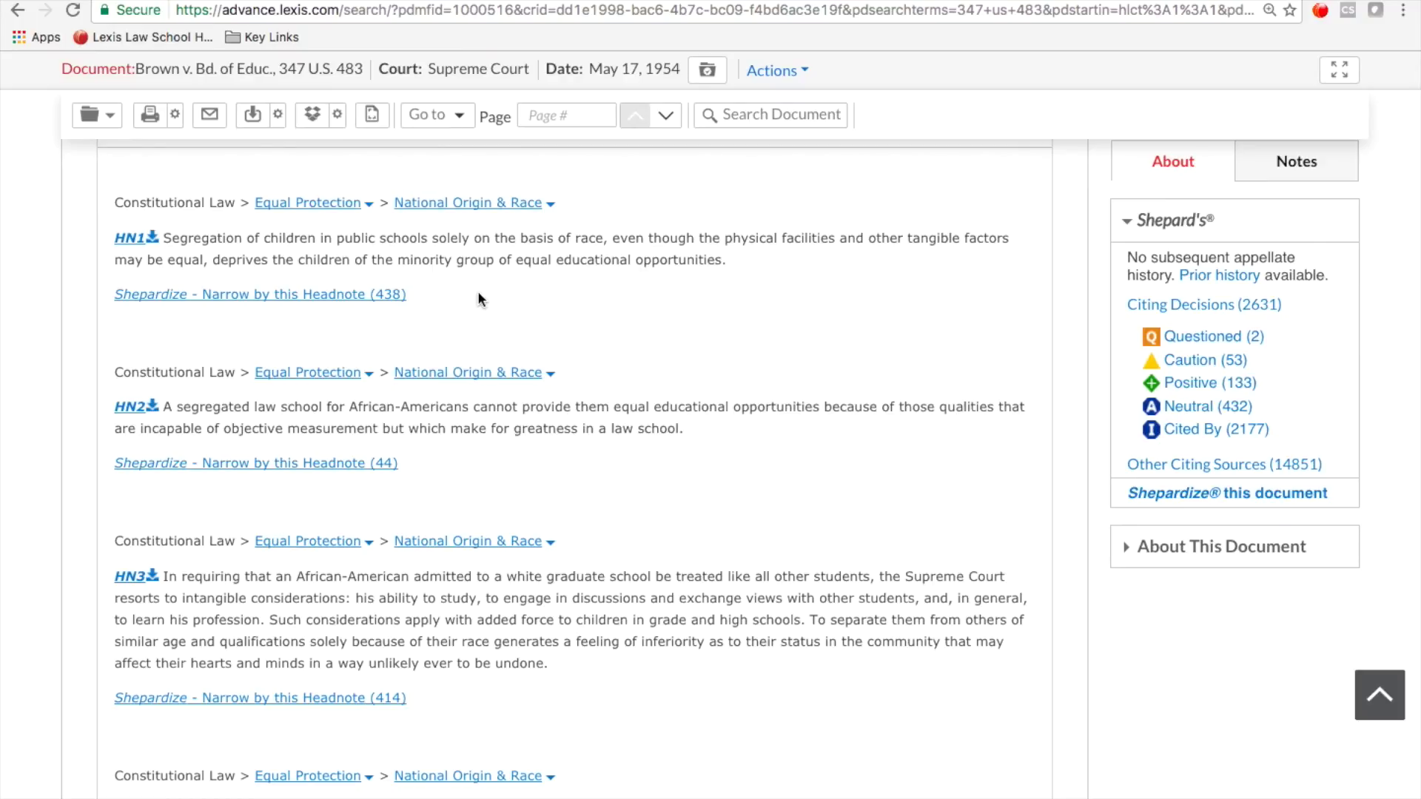
Read through the remaining headnotes and jump from headnote HN5 to its passage in the opinion
scroll(660, 344, down, 7)
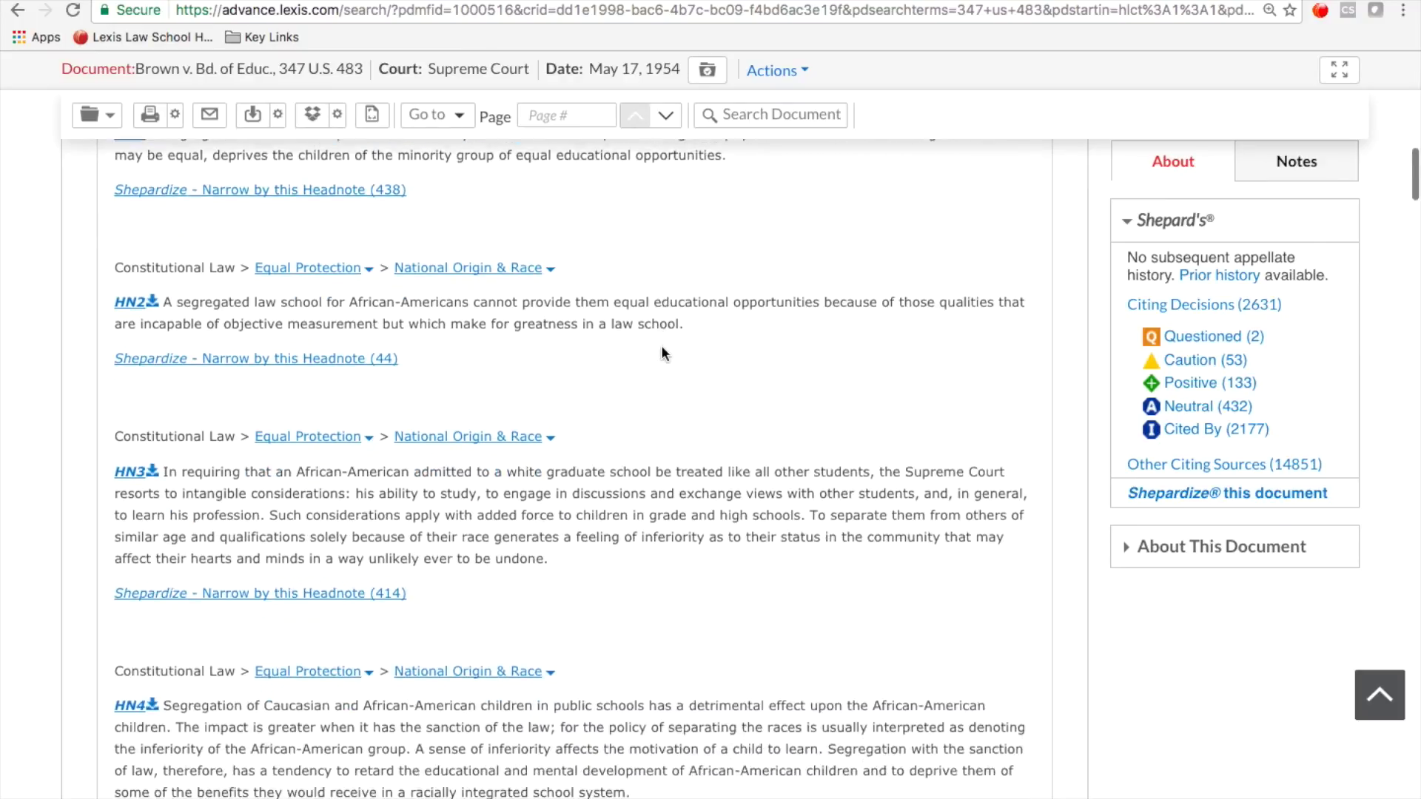
scroll(661, 353, down, 1)
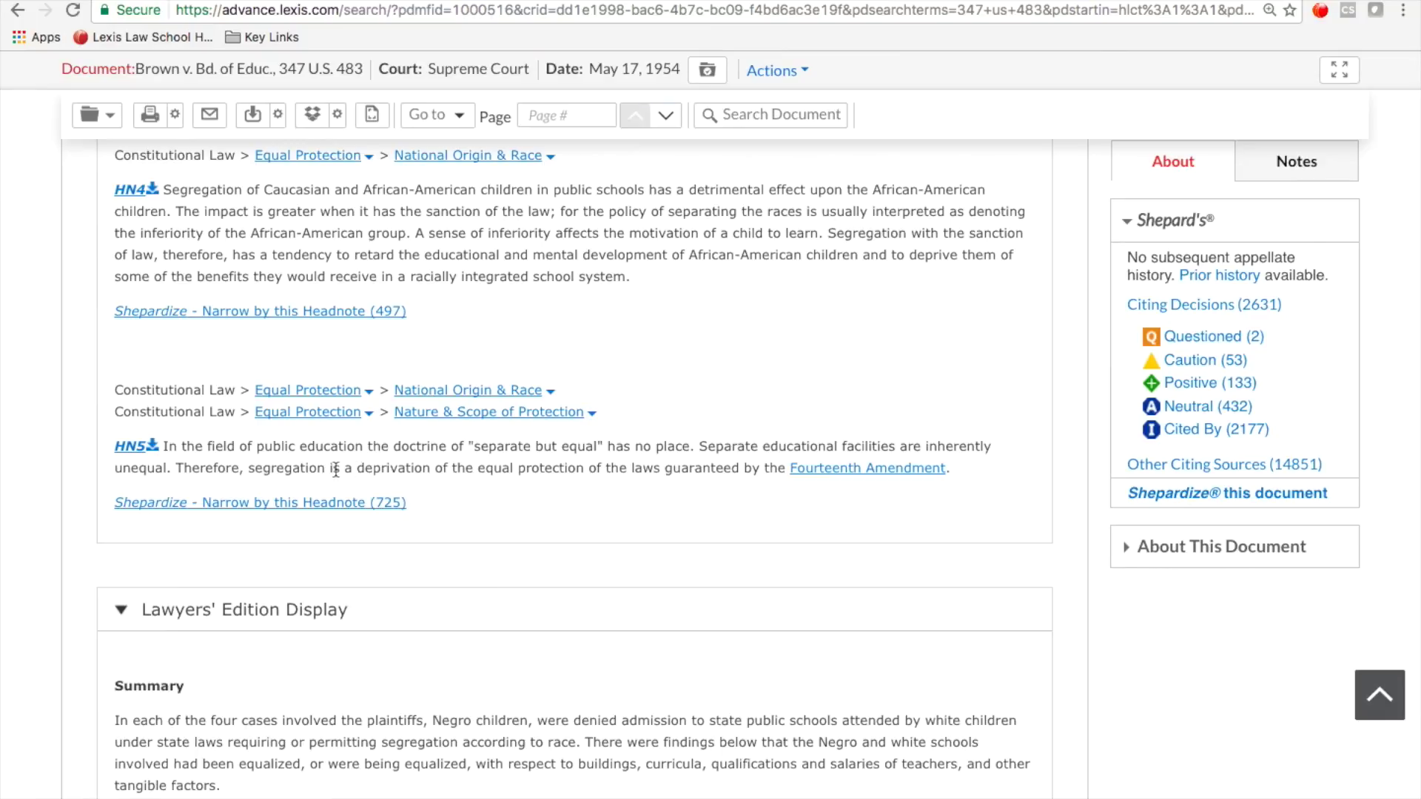
click(152, 446)
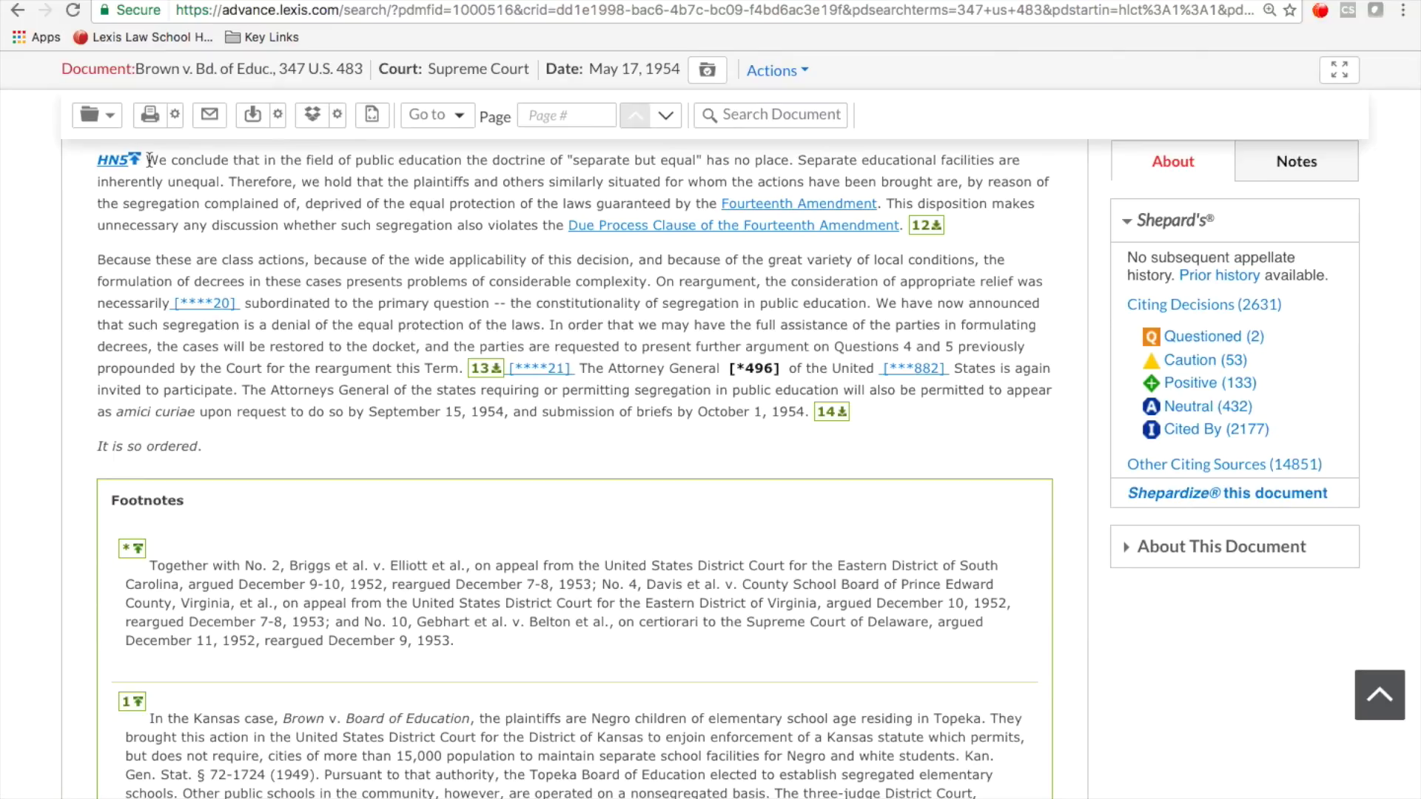
Annotate the HN5 sentence ending "separate but equal" has no place with the yellow note "Use for opening paragraph of brief", and review the document's notes
mouse_move(149, 161)
mouse_down()
mouse_move(356, 145)
mouse_move(793, 164)
mouse_up()
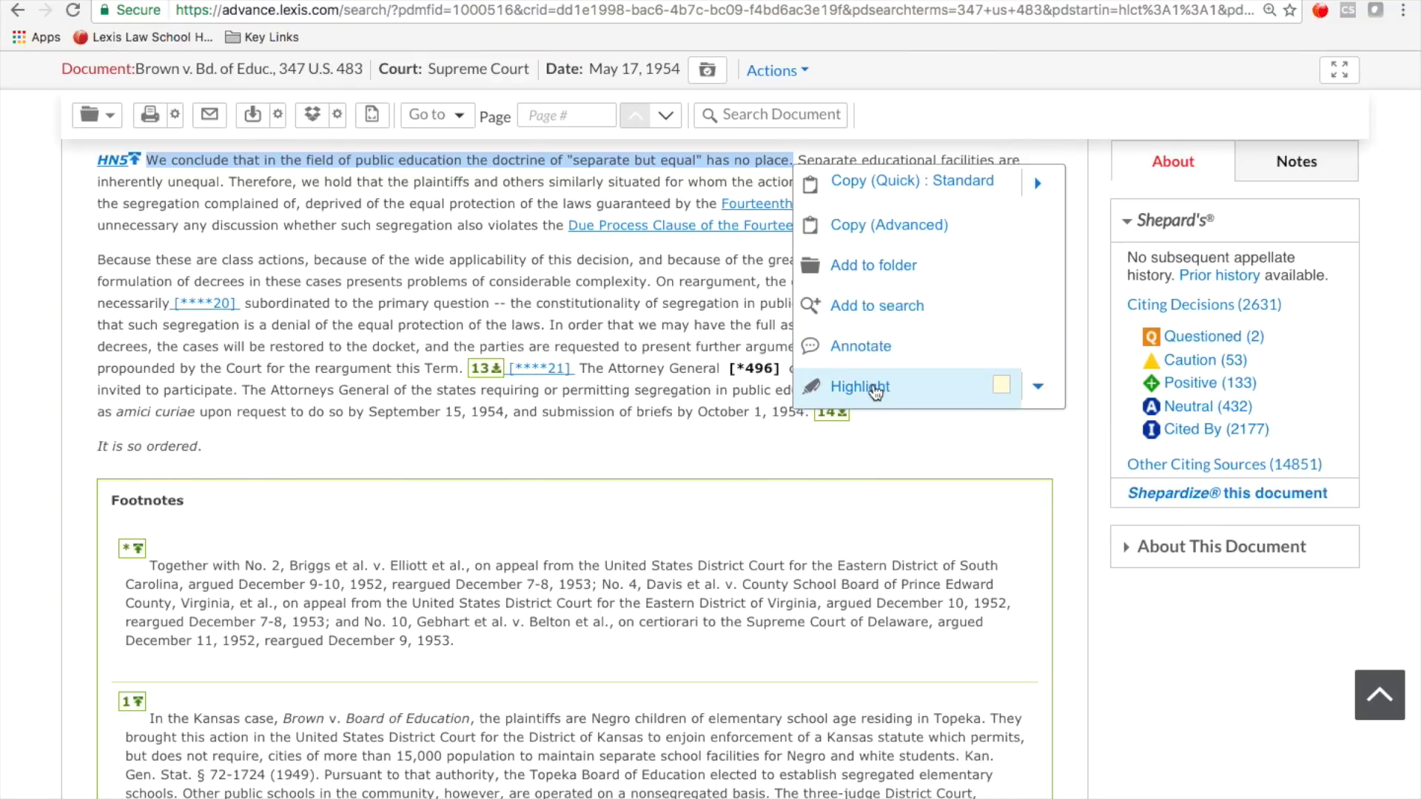
click(1039, 388)
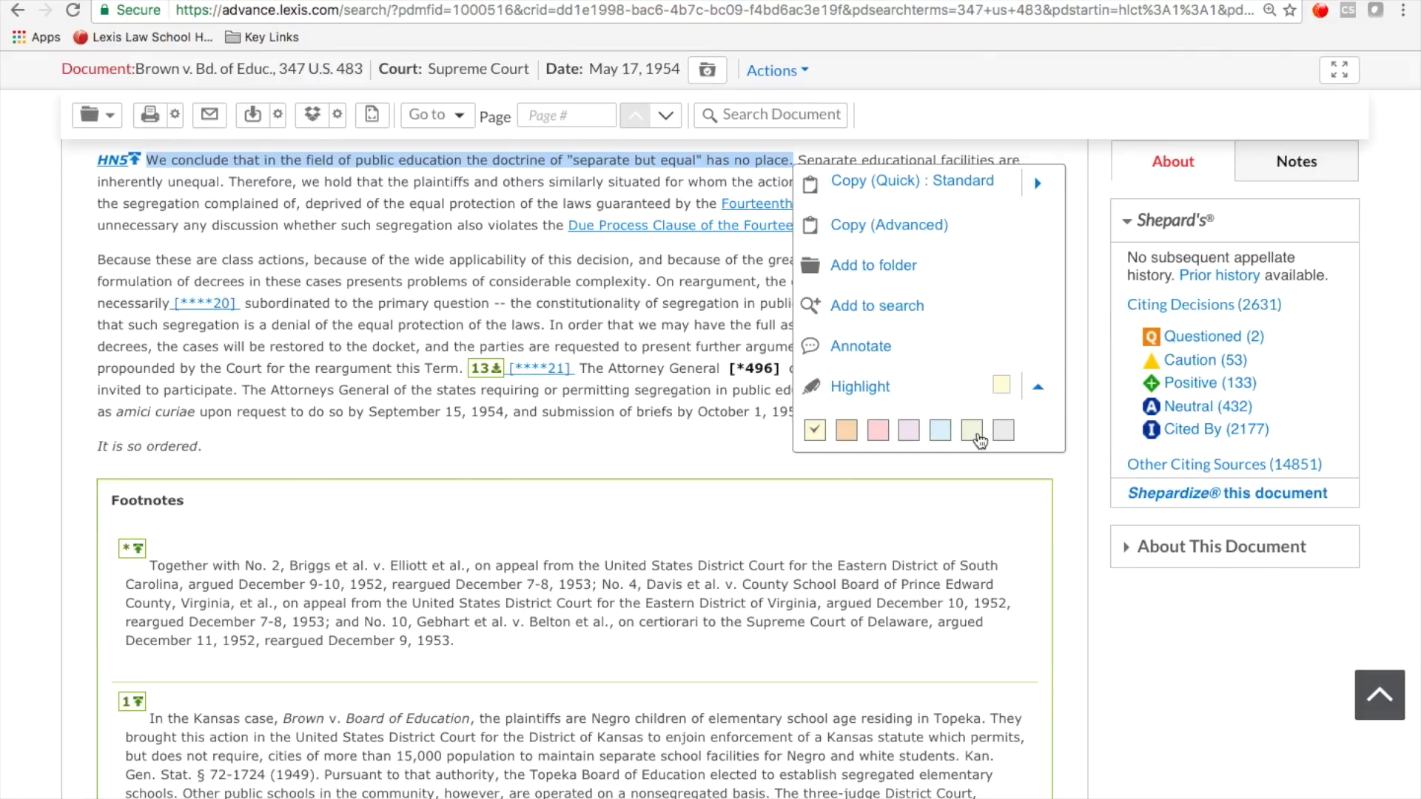
click(873, 358)
scroll(911, 356, up, 2)
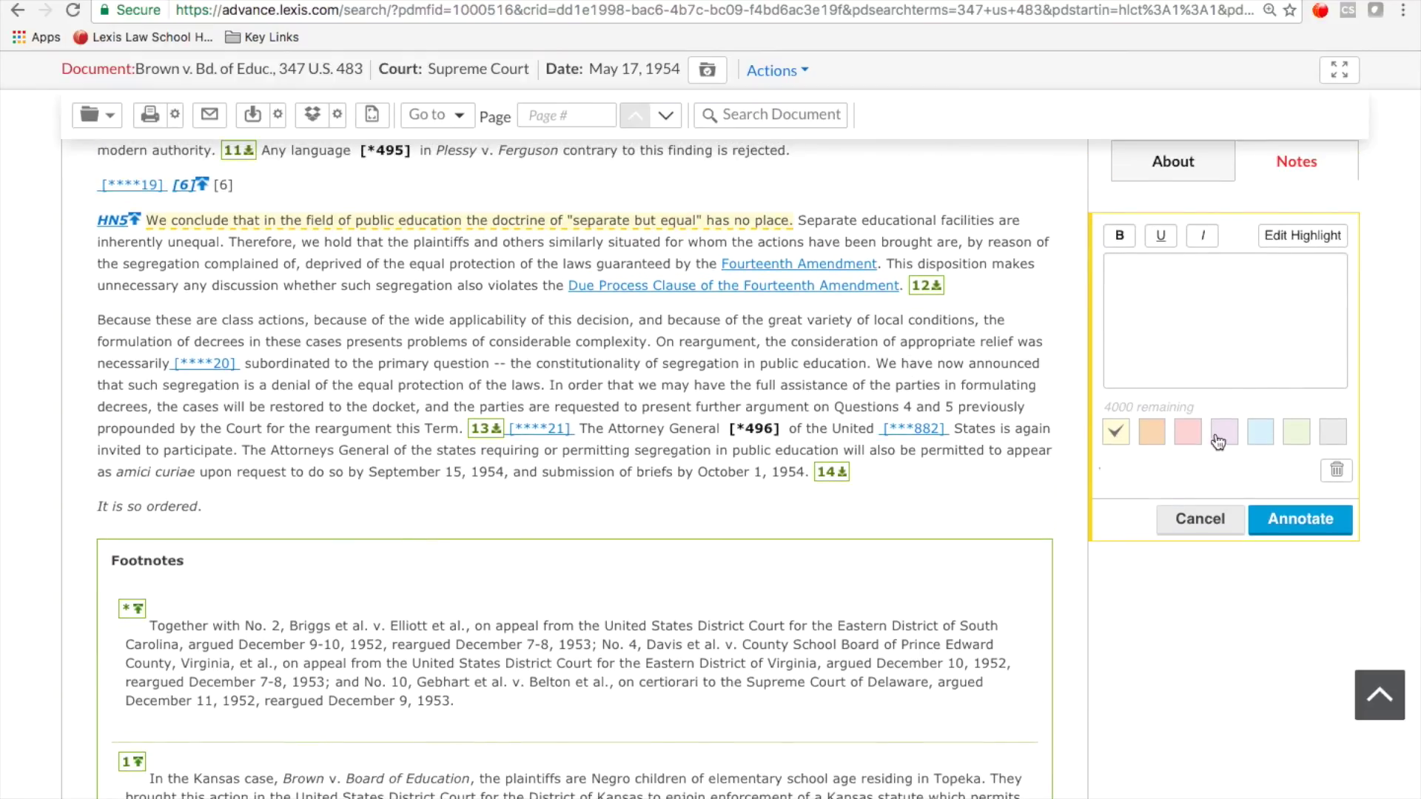
click(1199, 323)
text(Use for opening paragraph of brief)
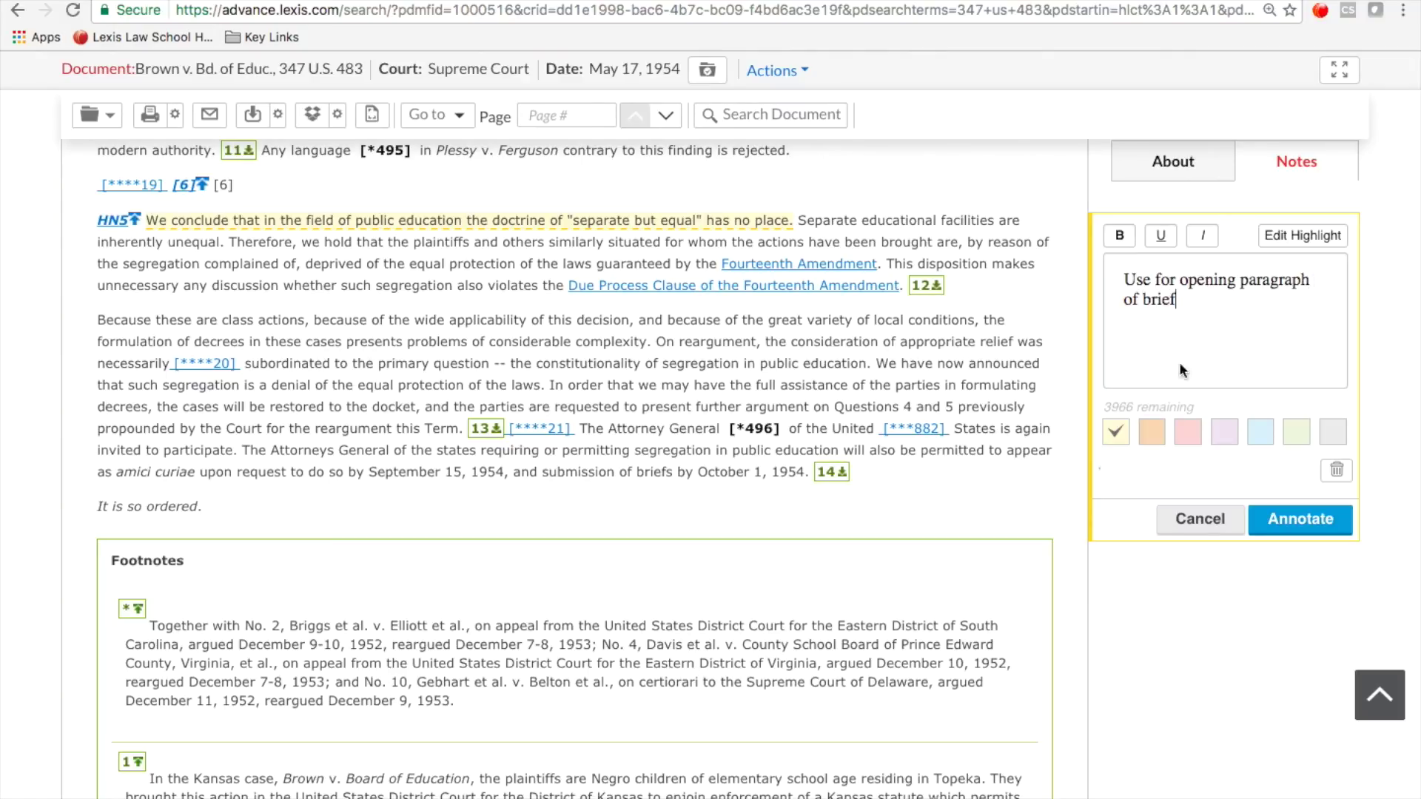
click(1295, 523)
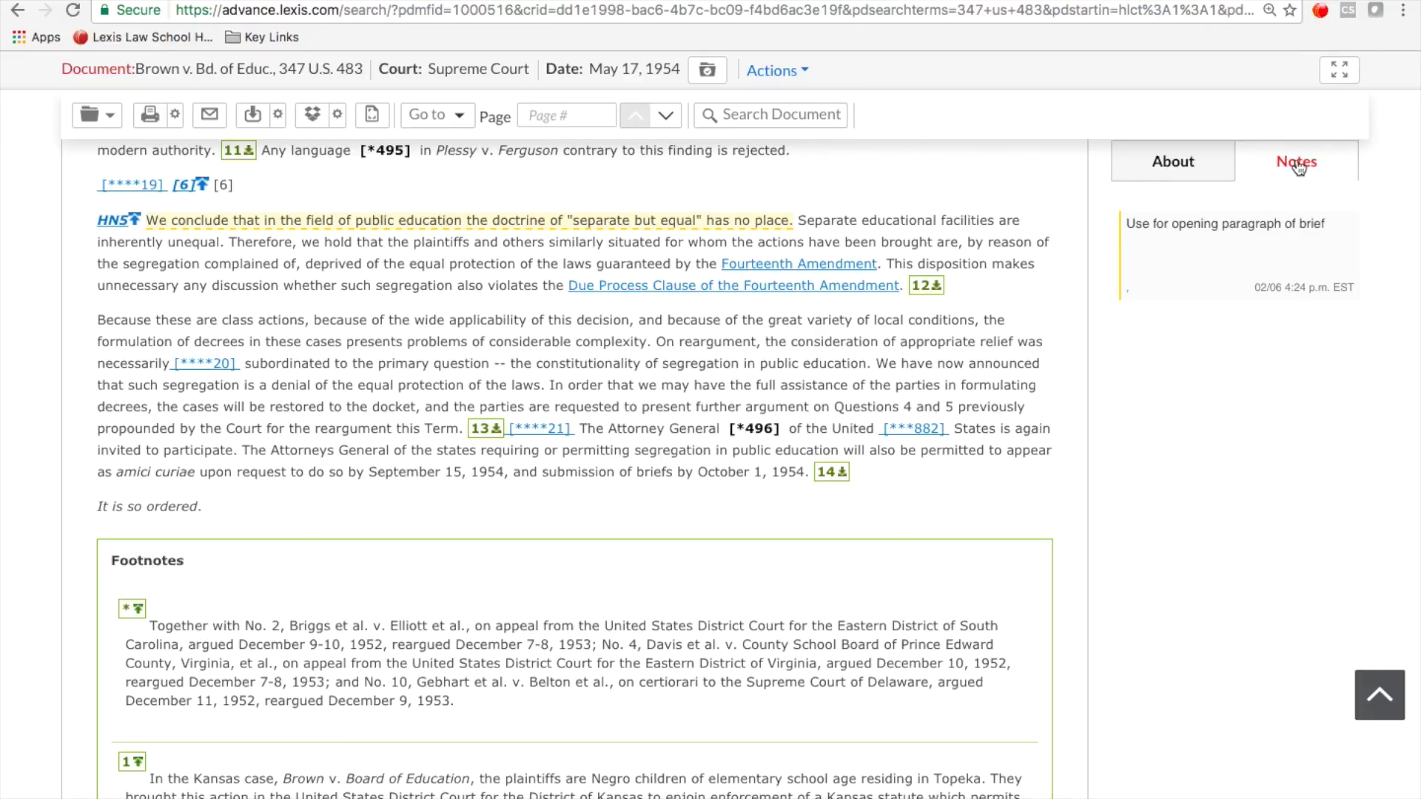
click(1168, 173)
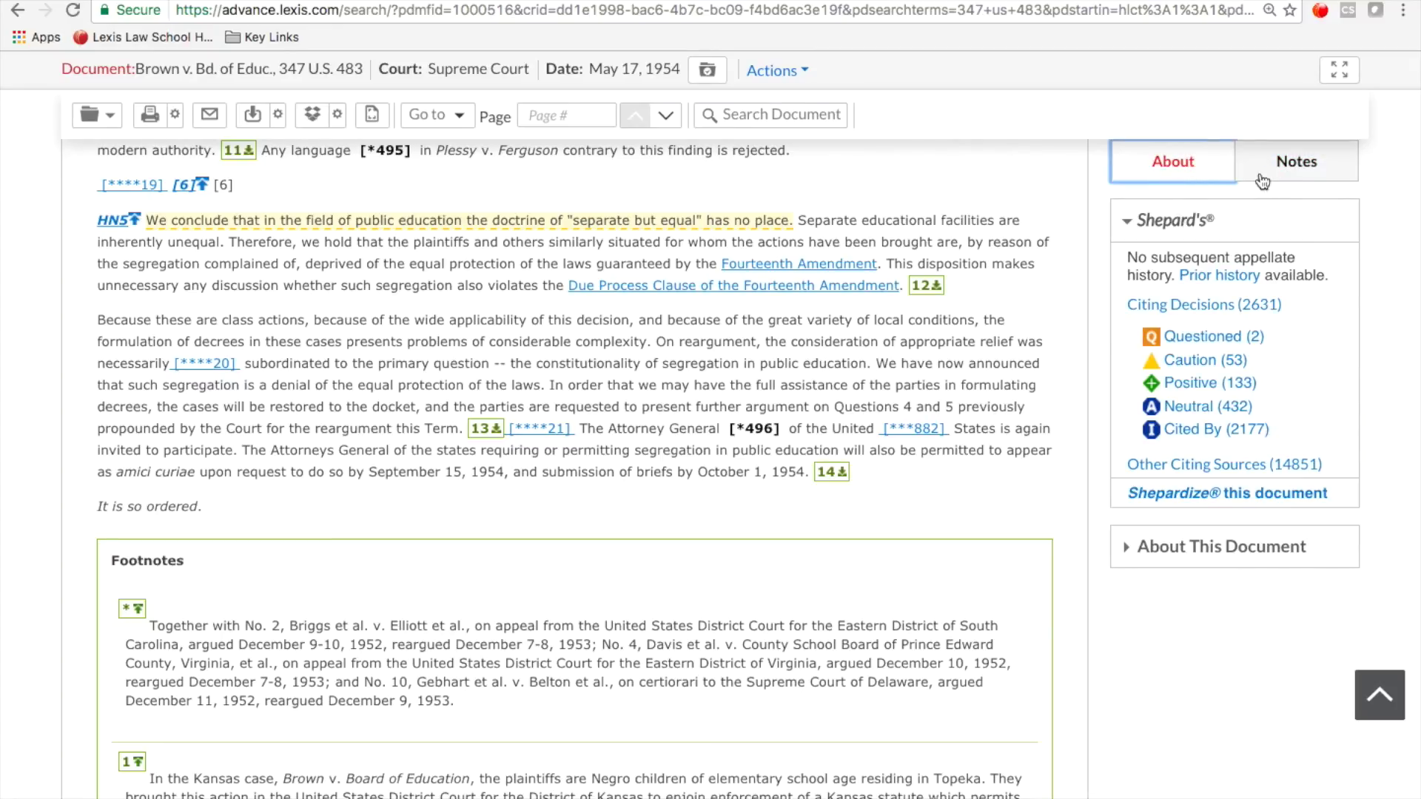
click(1293, 176)
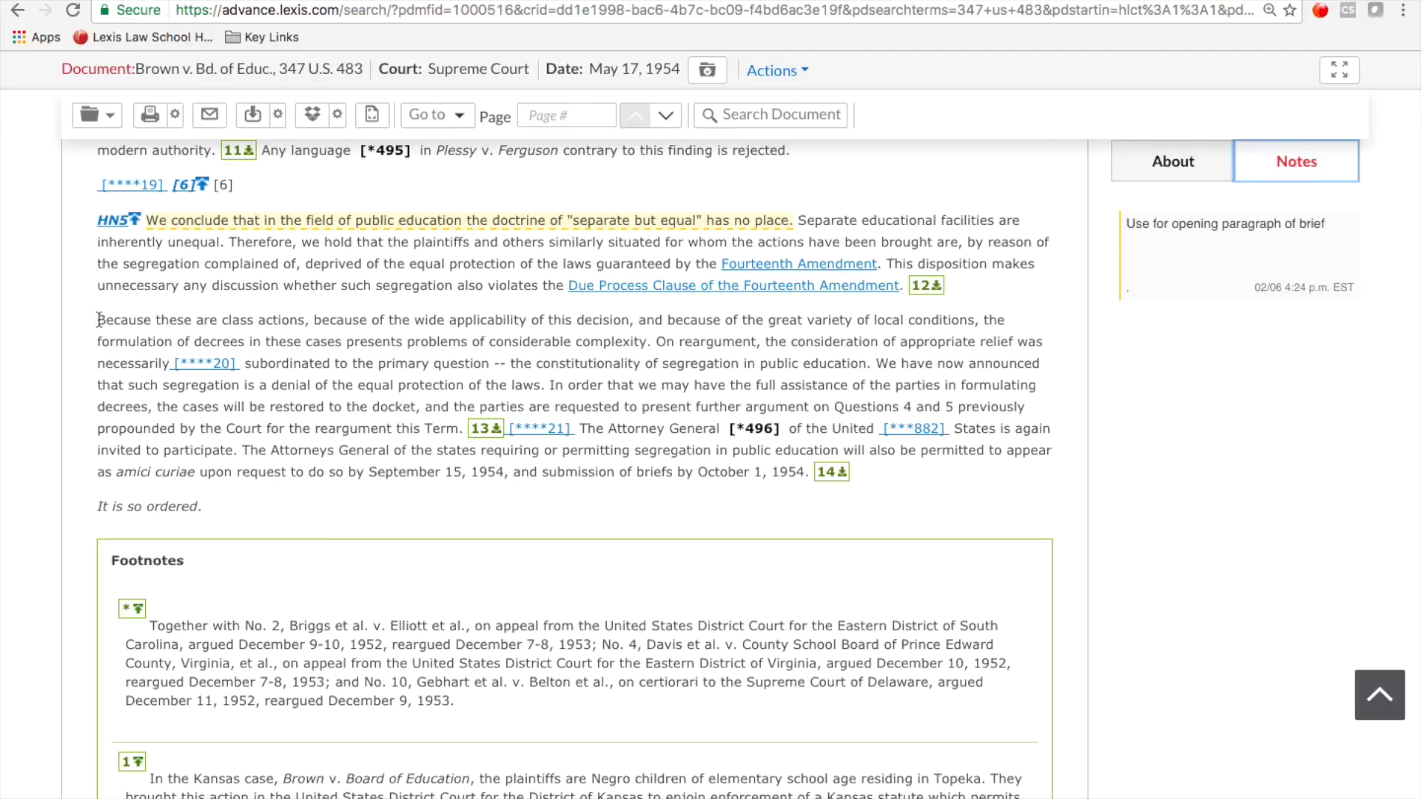
Copy the passage "Because these are class actions" through "presents problems" with its Standard-format citation using Copy (Advanced), after viewing the available citation formats
mouse_move(98, 319)
mouse_down()
mouse_move(241, 308)
mouse_move(472, 341)
mouse_up()
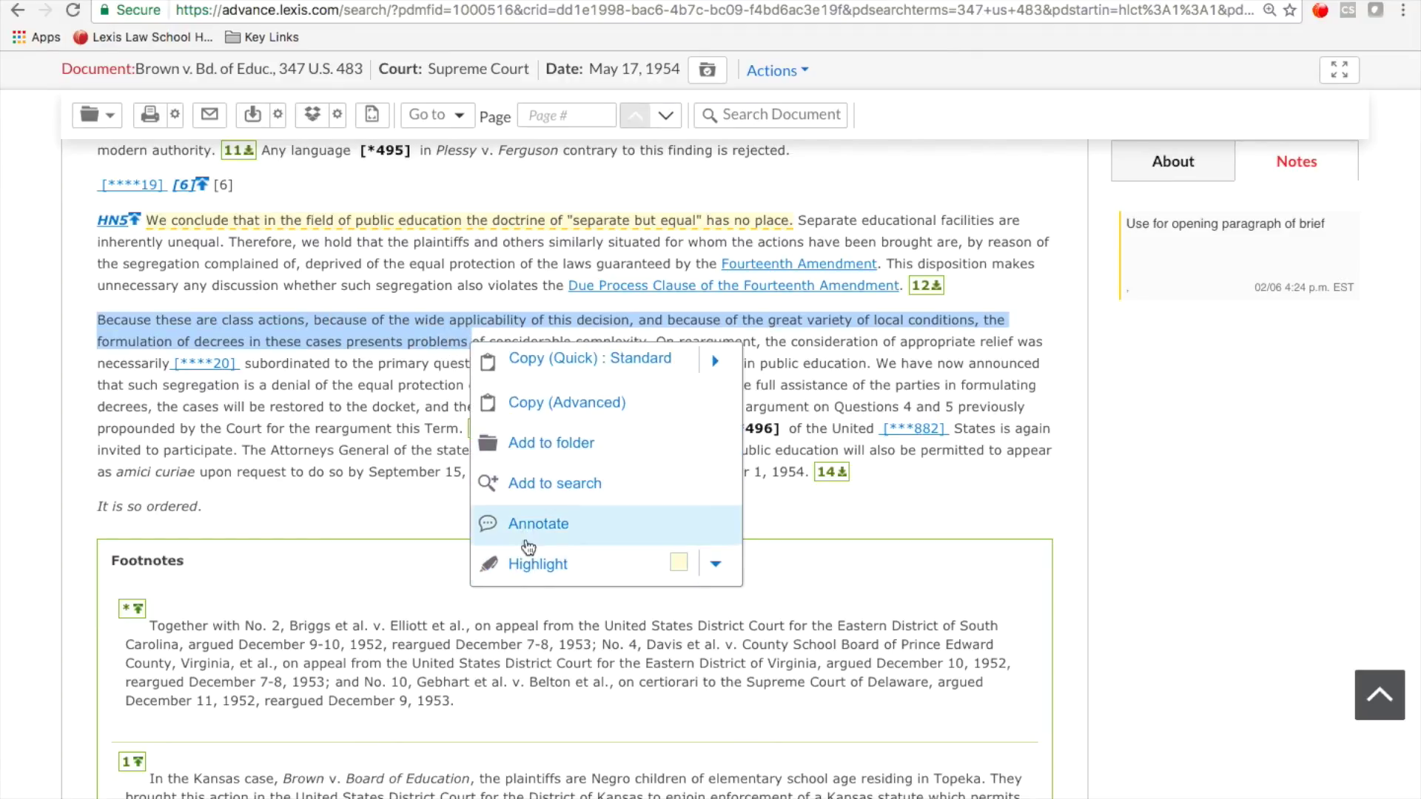
click(545, 412)
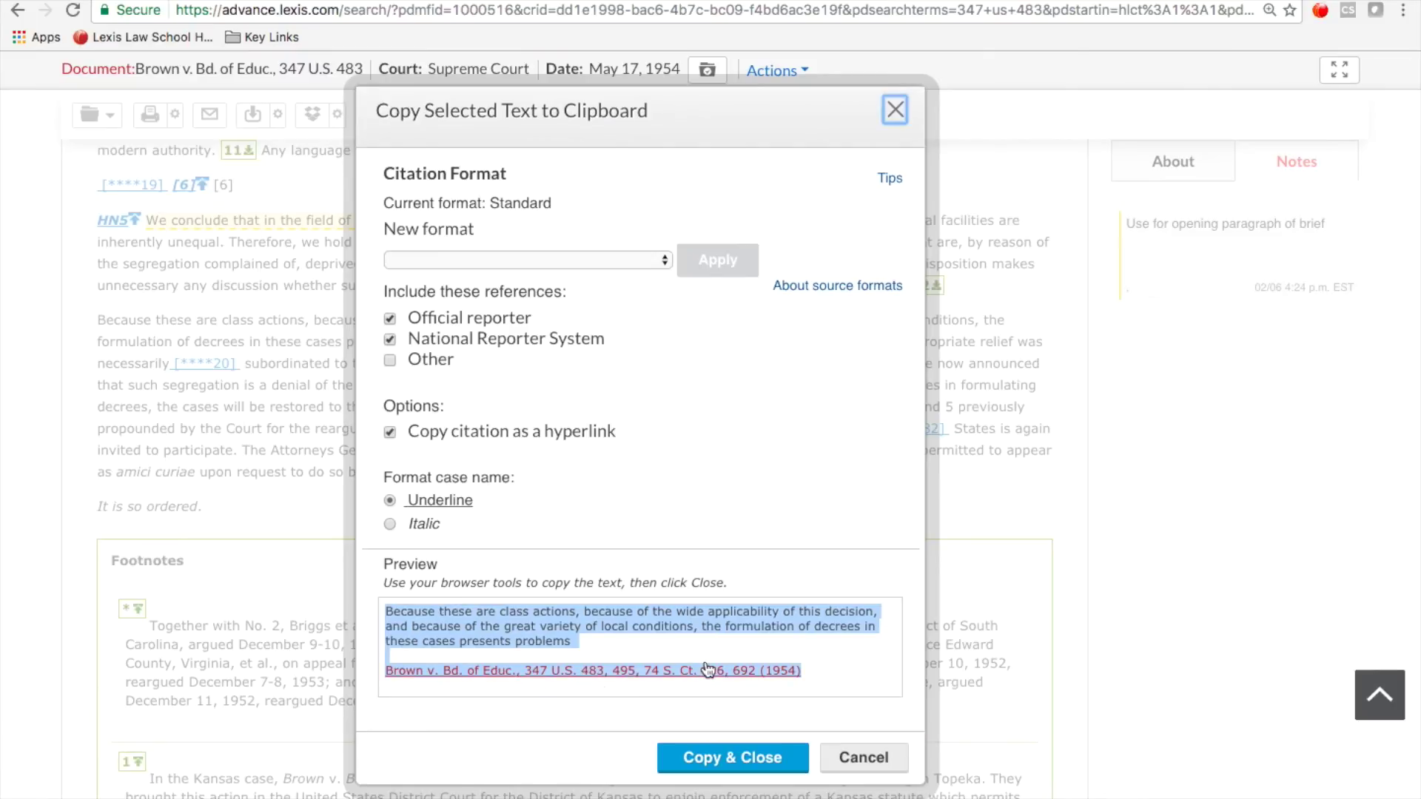
click(664, 259)
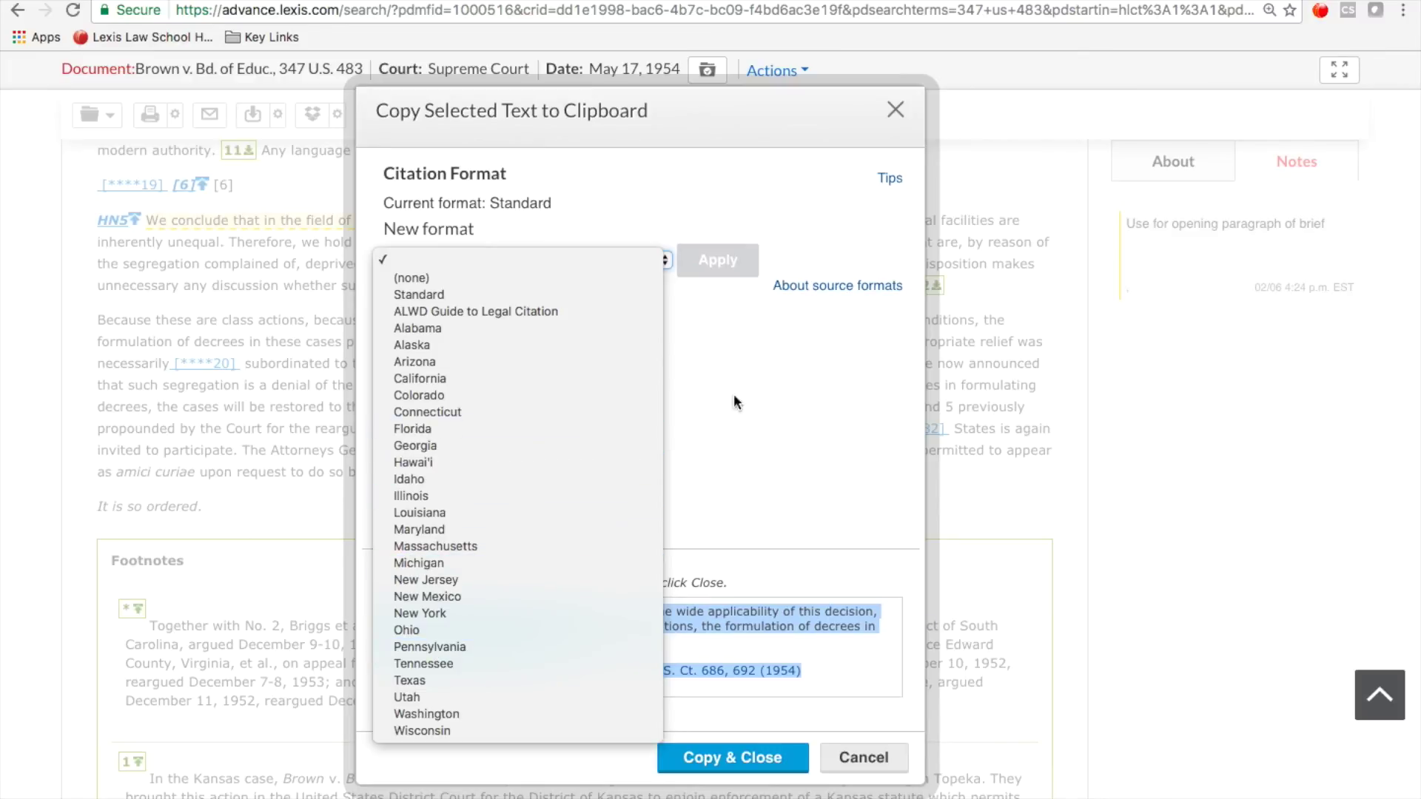
click(779, 383)
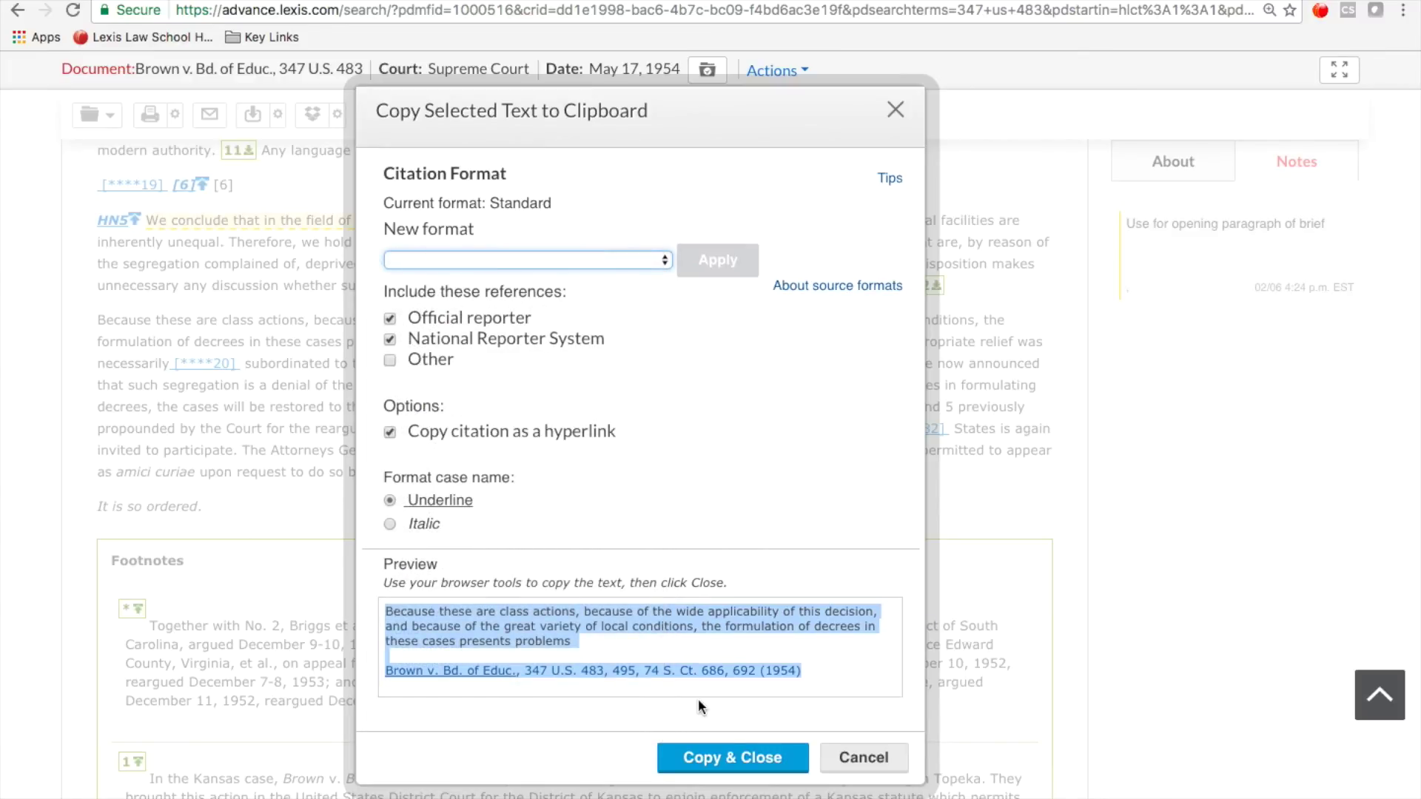
click(708, 760)
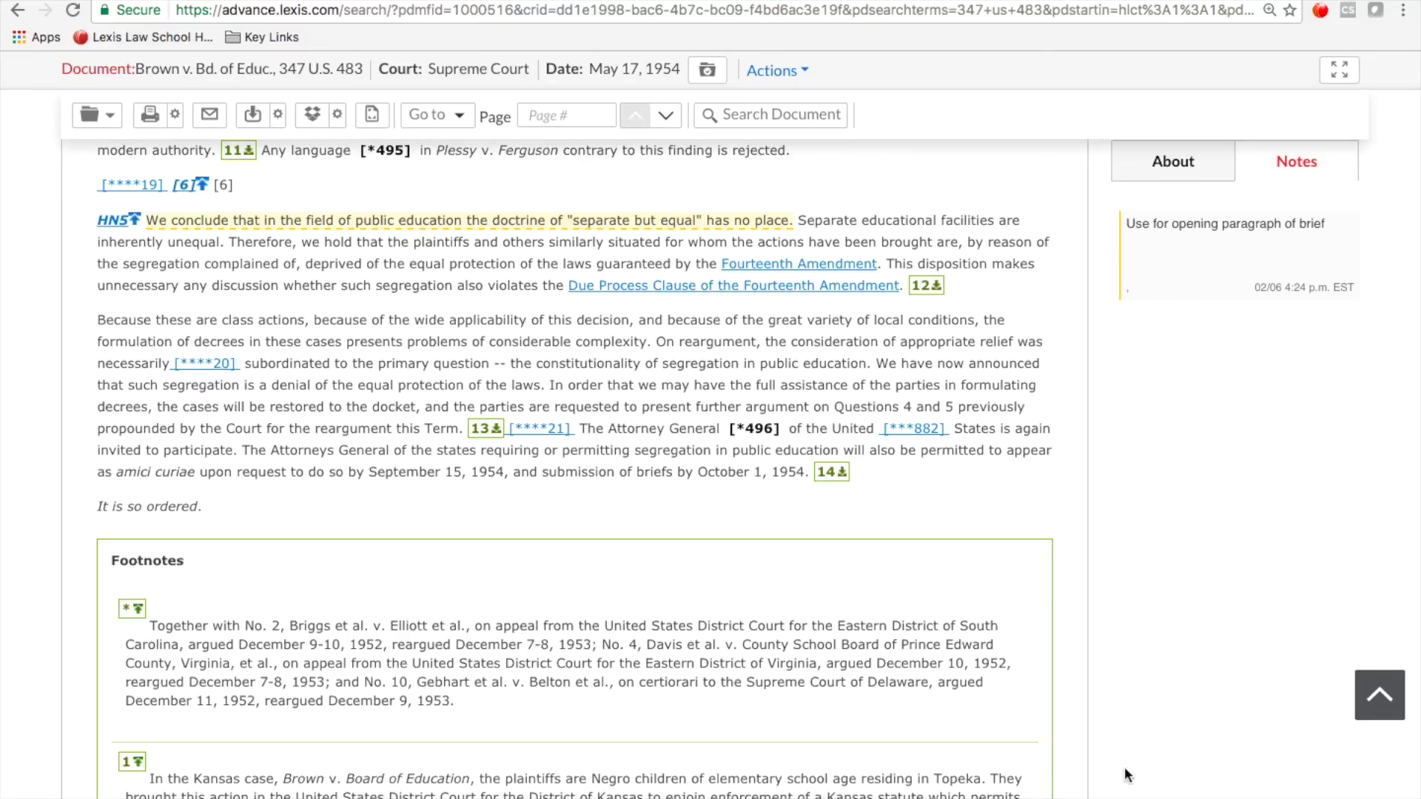
click(1373, 692)
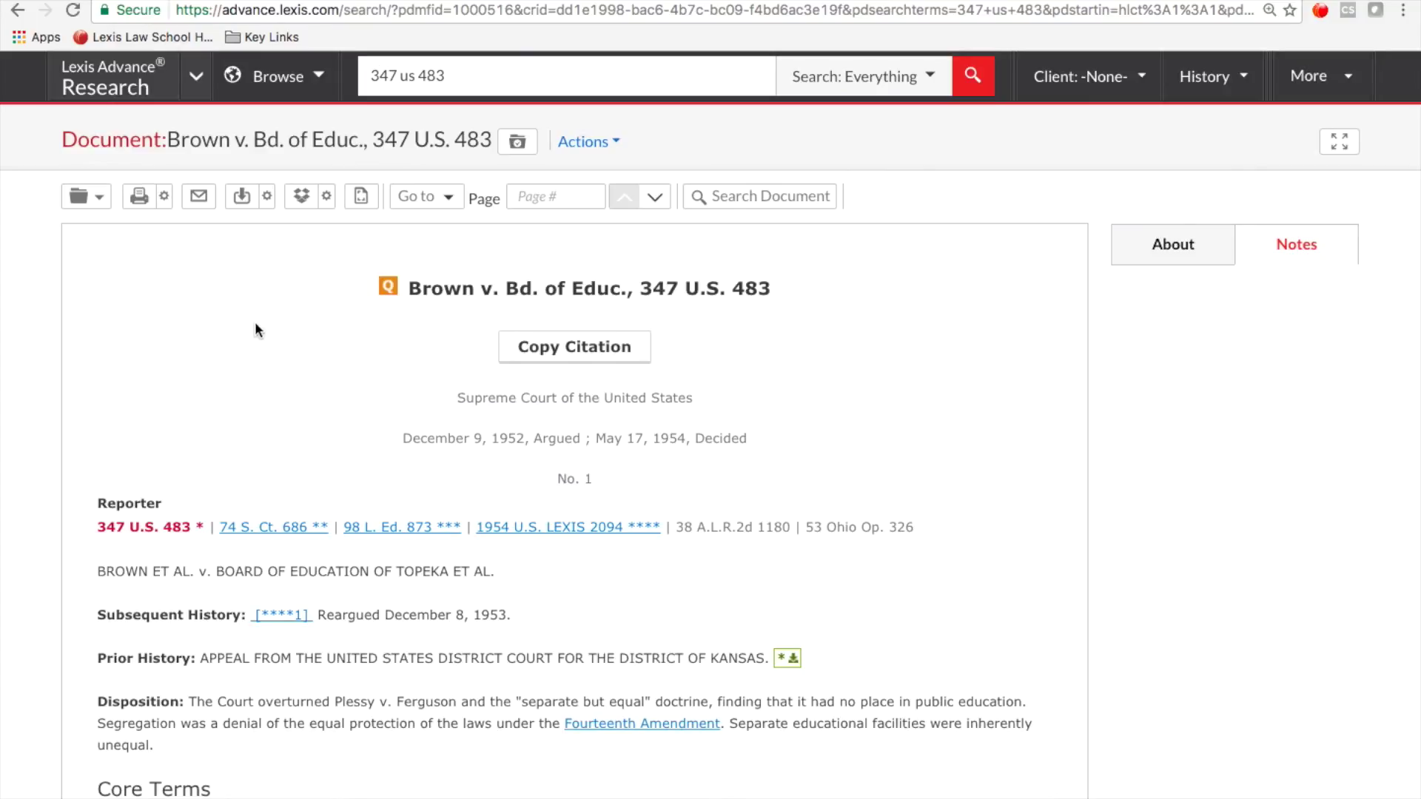
click(101, 202)
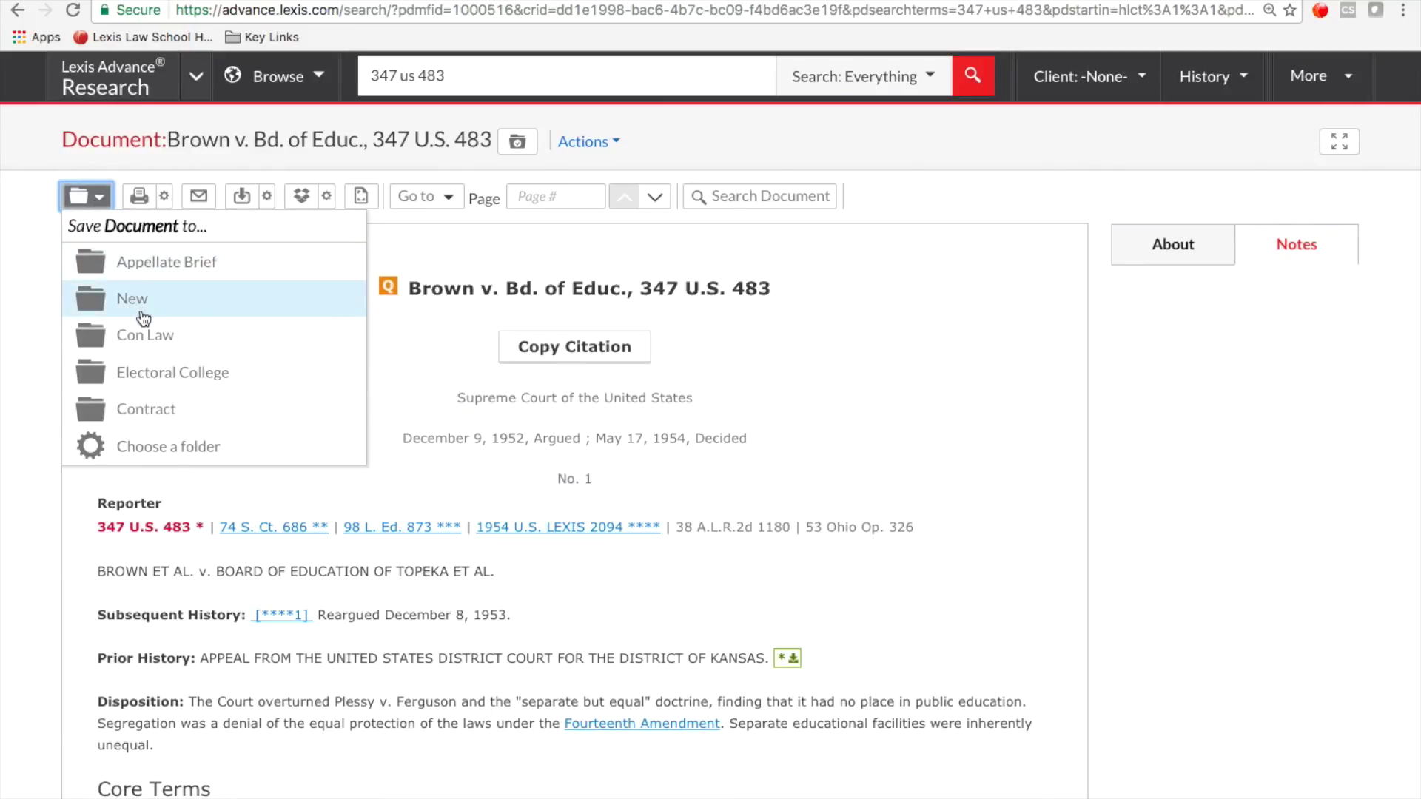
click(164, 453)
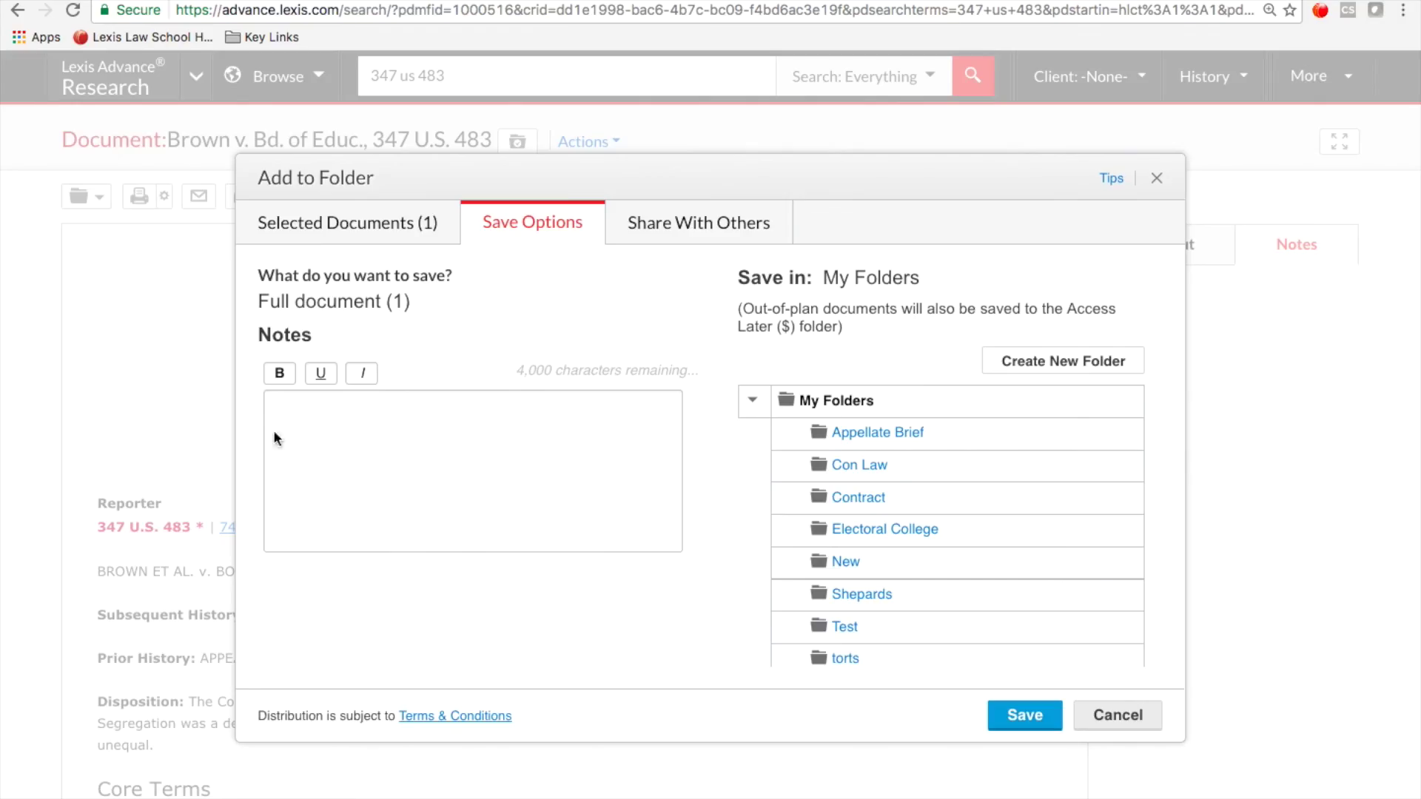
click(1033, 359)
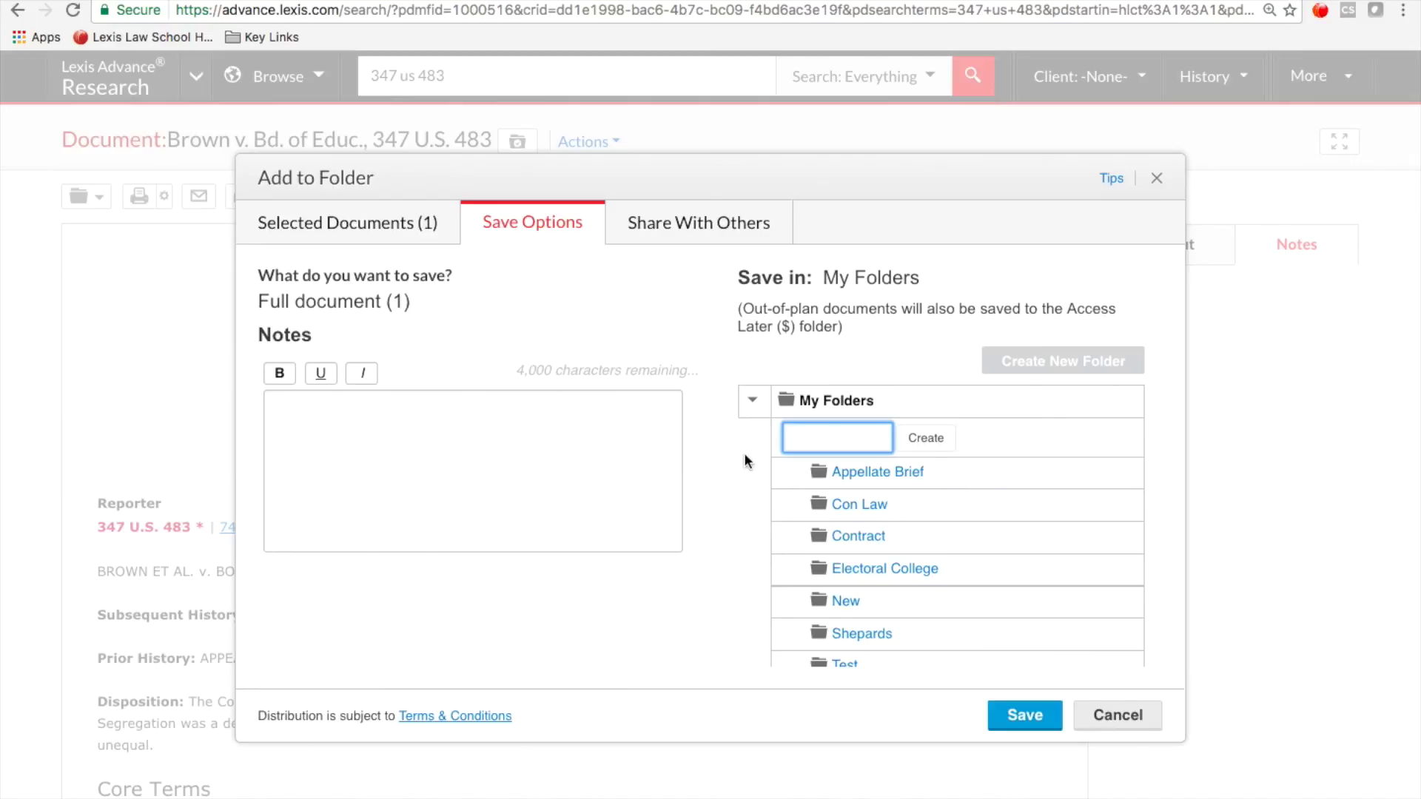
click(522, 459)
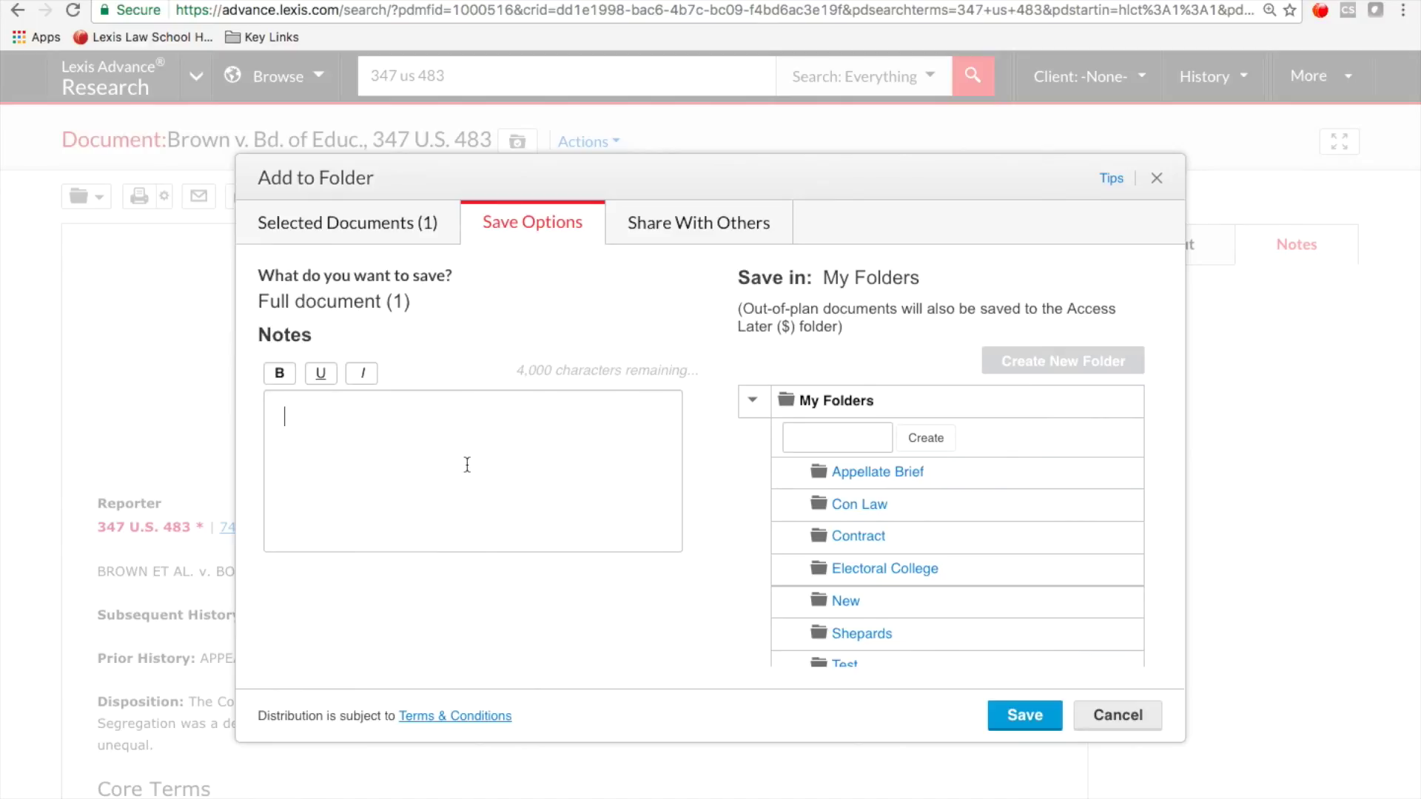
click(1117, 716)
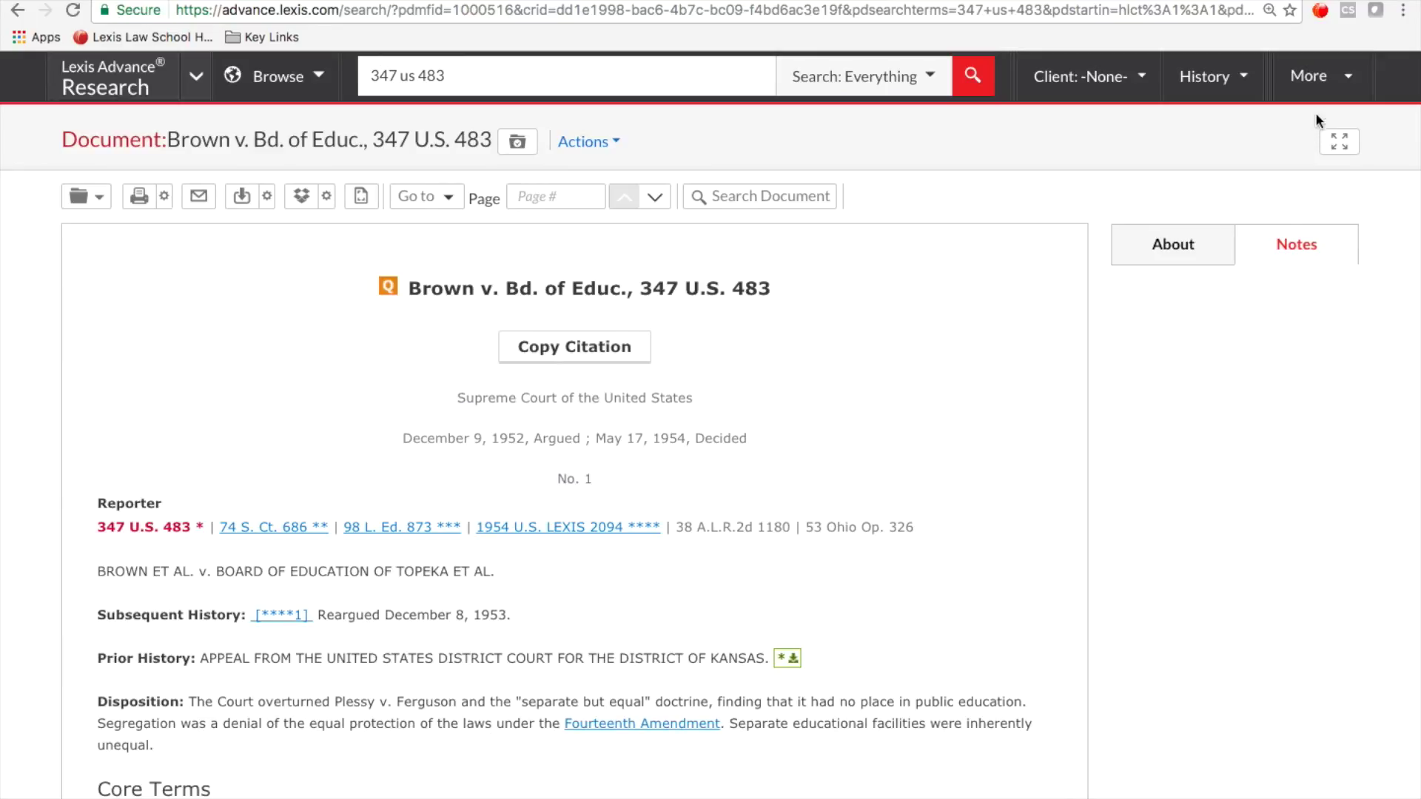
click(1345, 78)
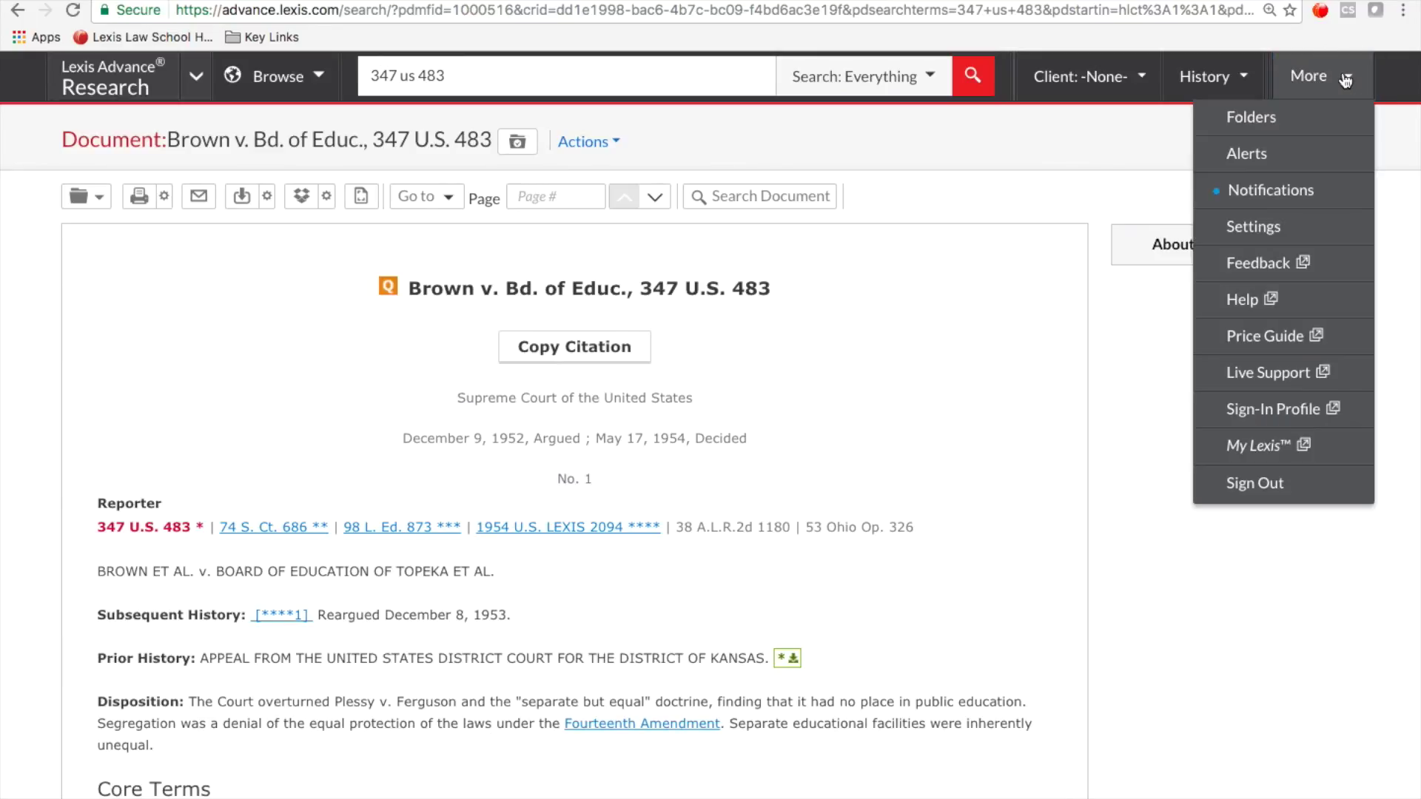
click(1339, 78)
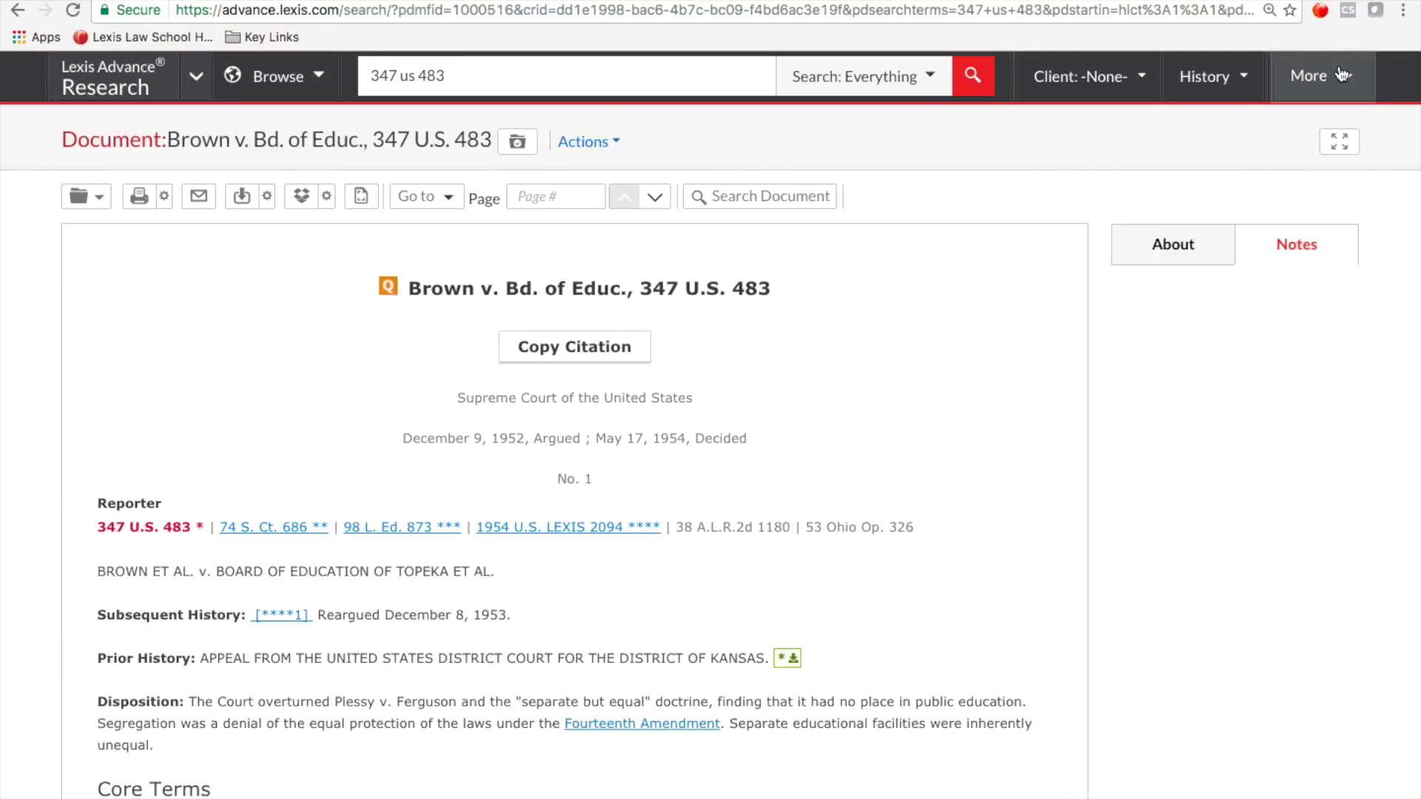
Leave the case for the research home page, saving the annotated document to the Appellate Brief folder
click(97, 78)
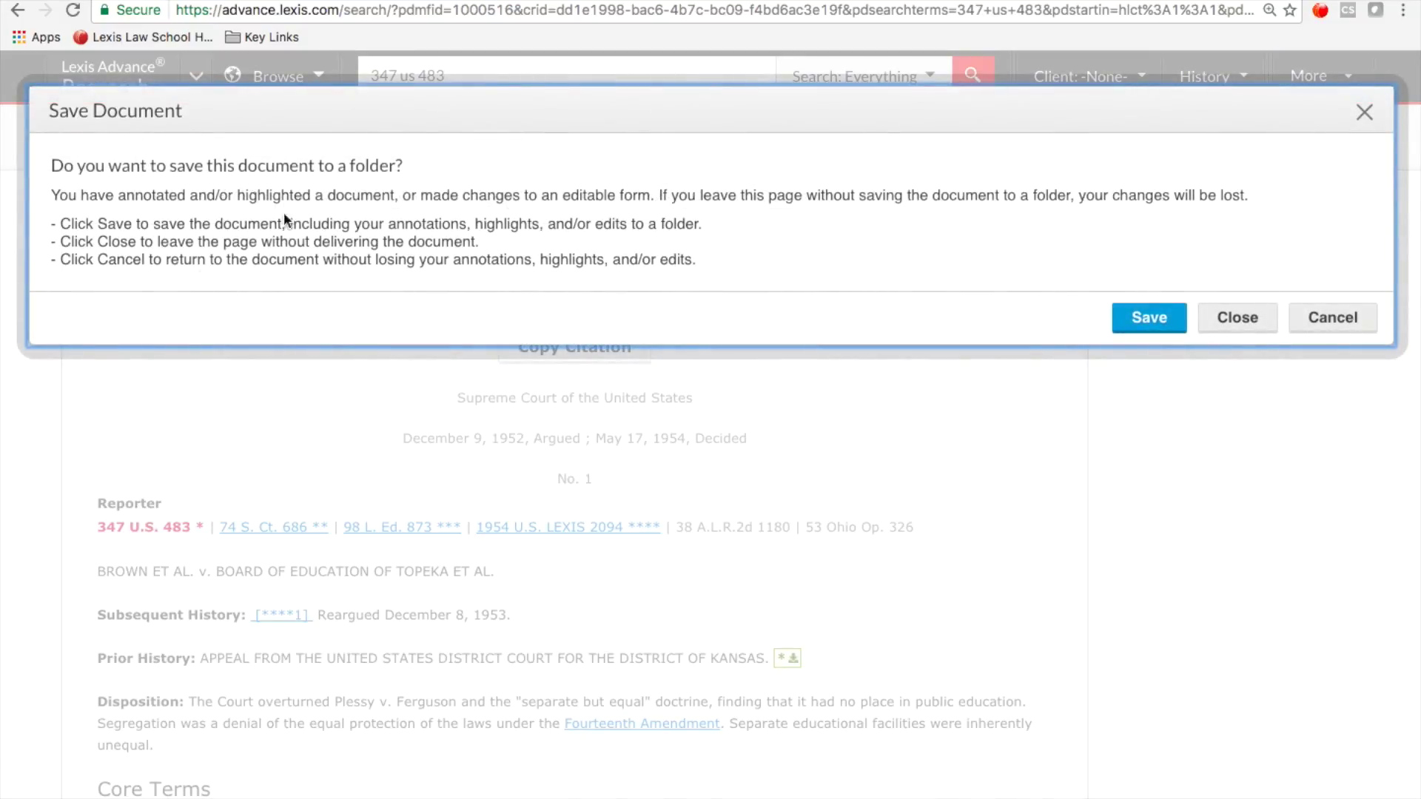
click(1149, 318)
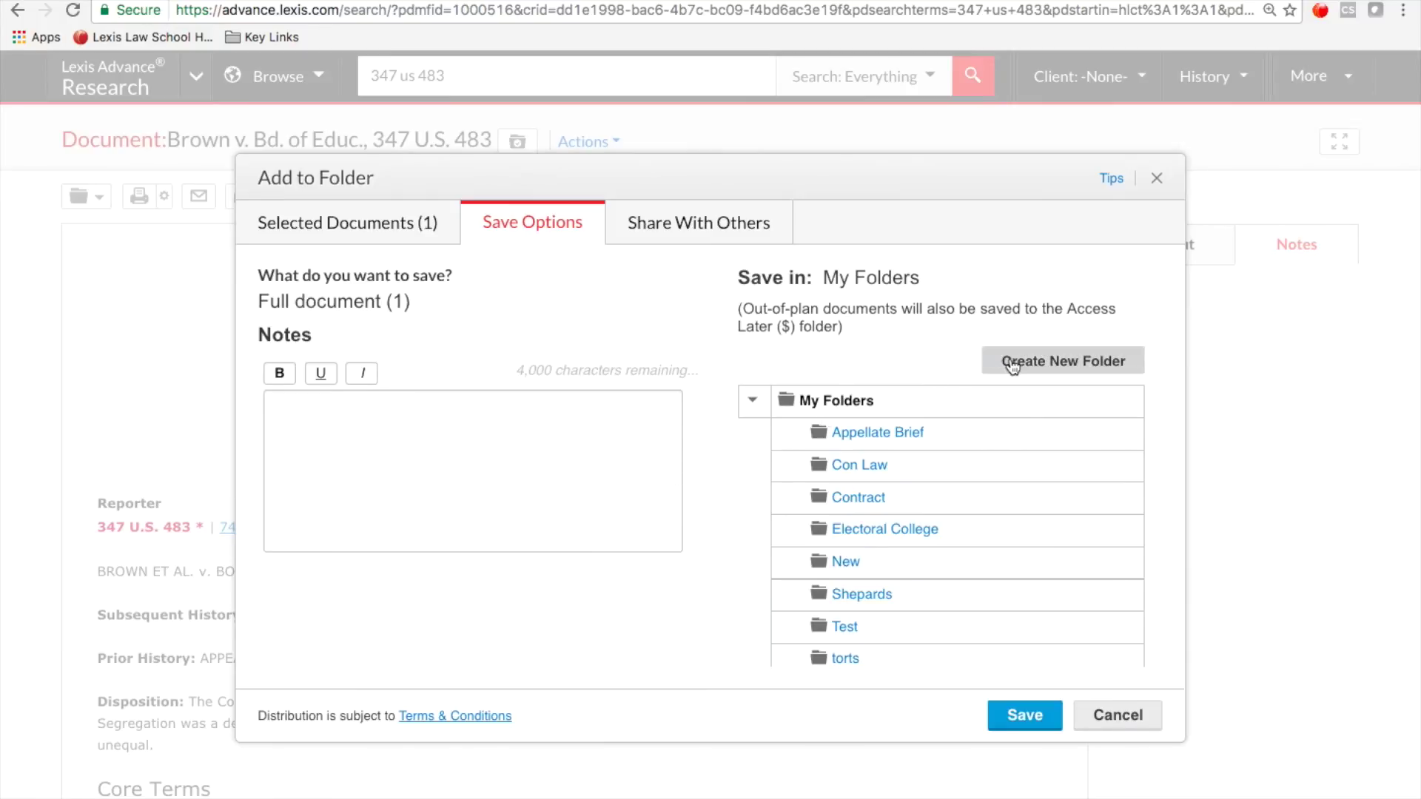
click(871, 440)
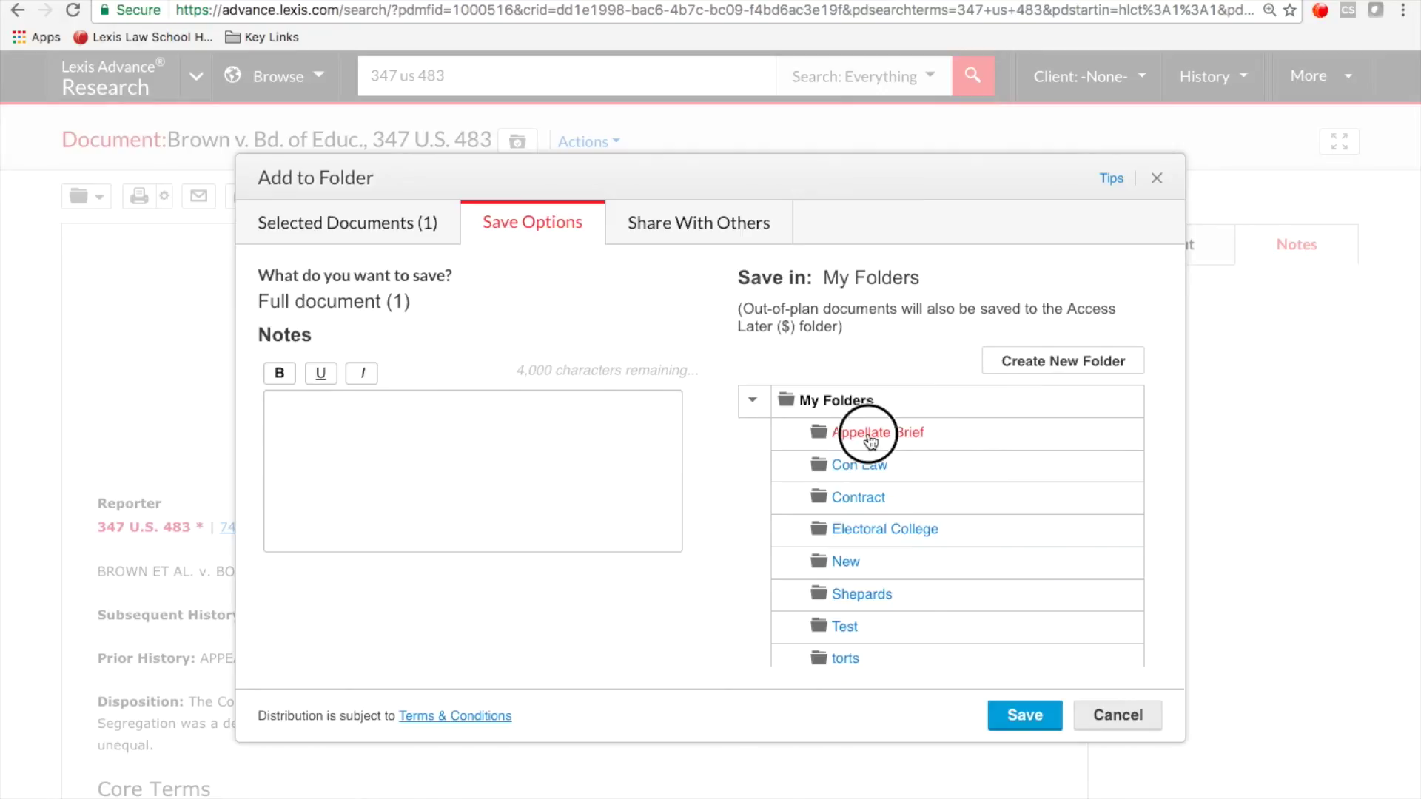
click(1030, 725)
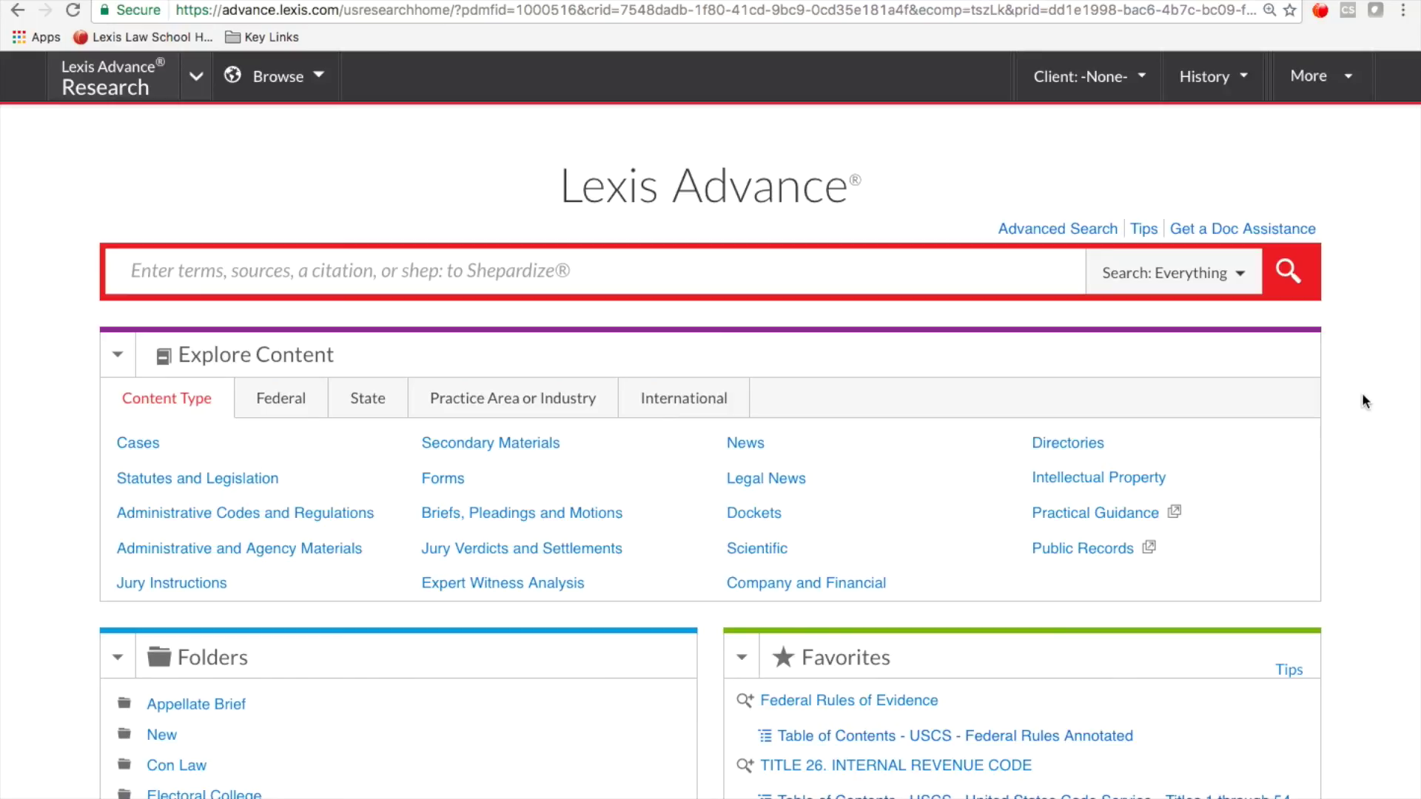
click(1348, 77)
click(1393, 170)
Rearrange the home page so Folders sits above Favorites and History sits above Alerts
scroll(579, 463, down, 3)
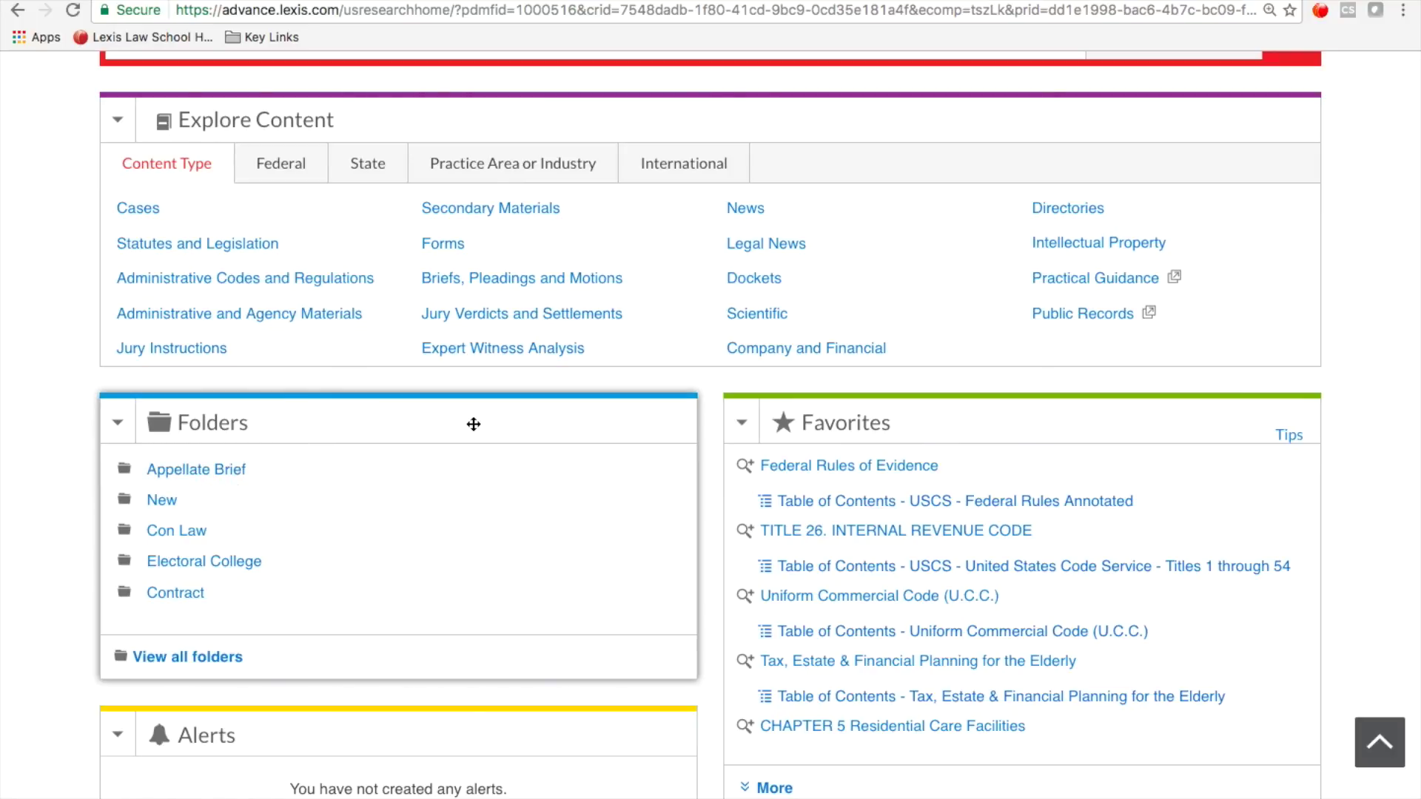
drag(474, 424, 1103, 403)
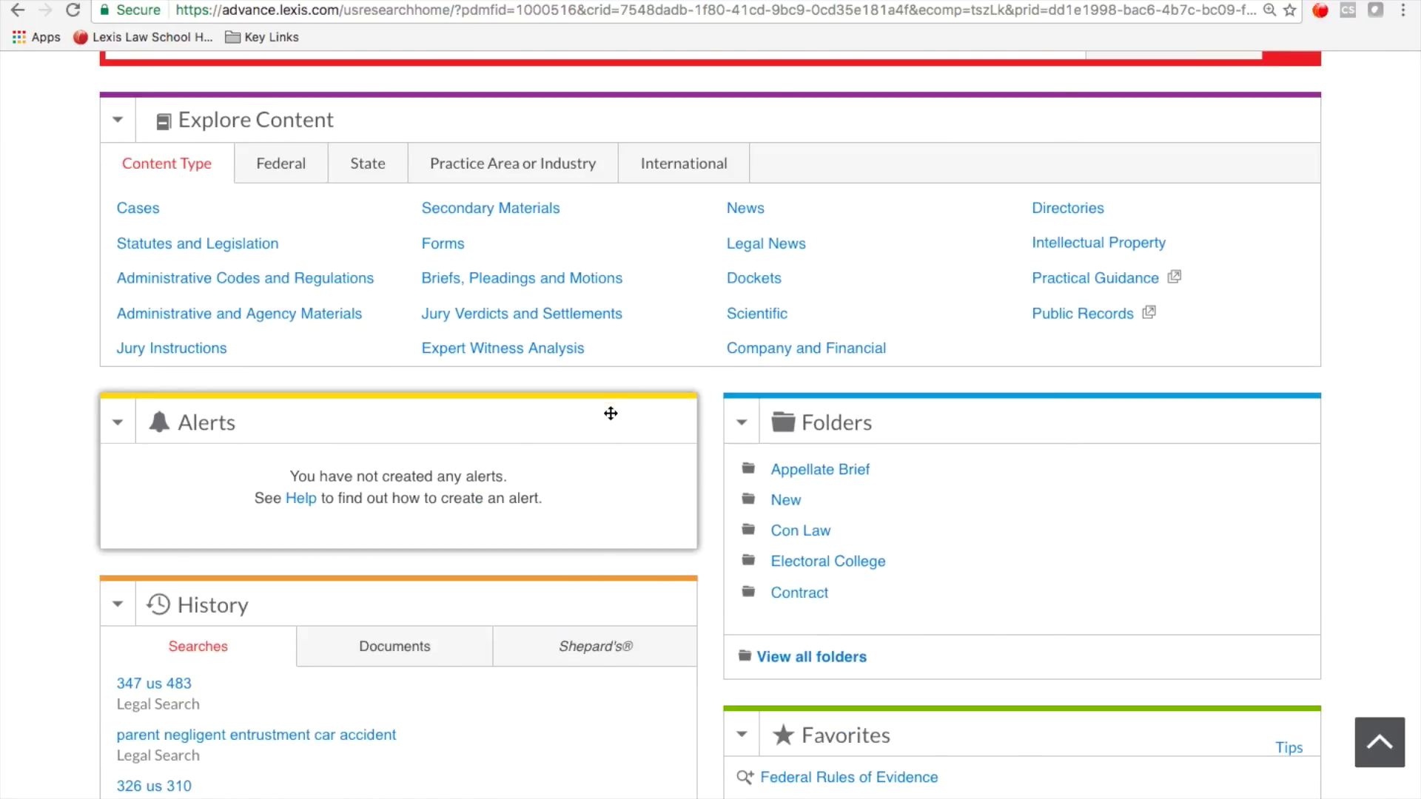
drag(546, 615, 545, 439)
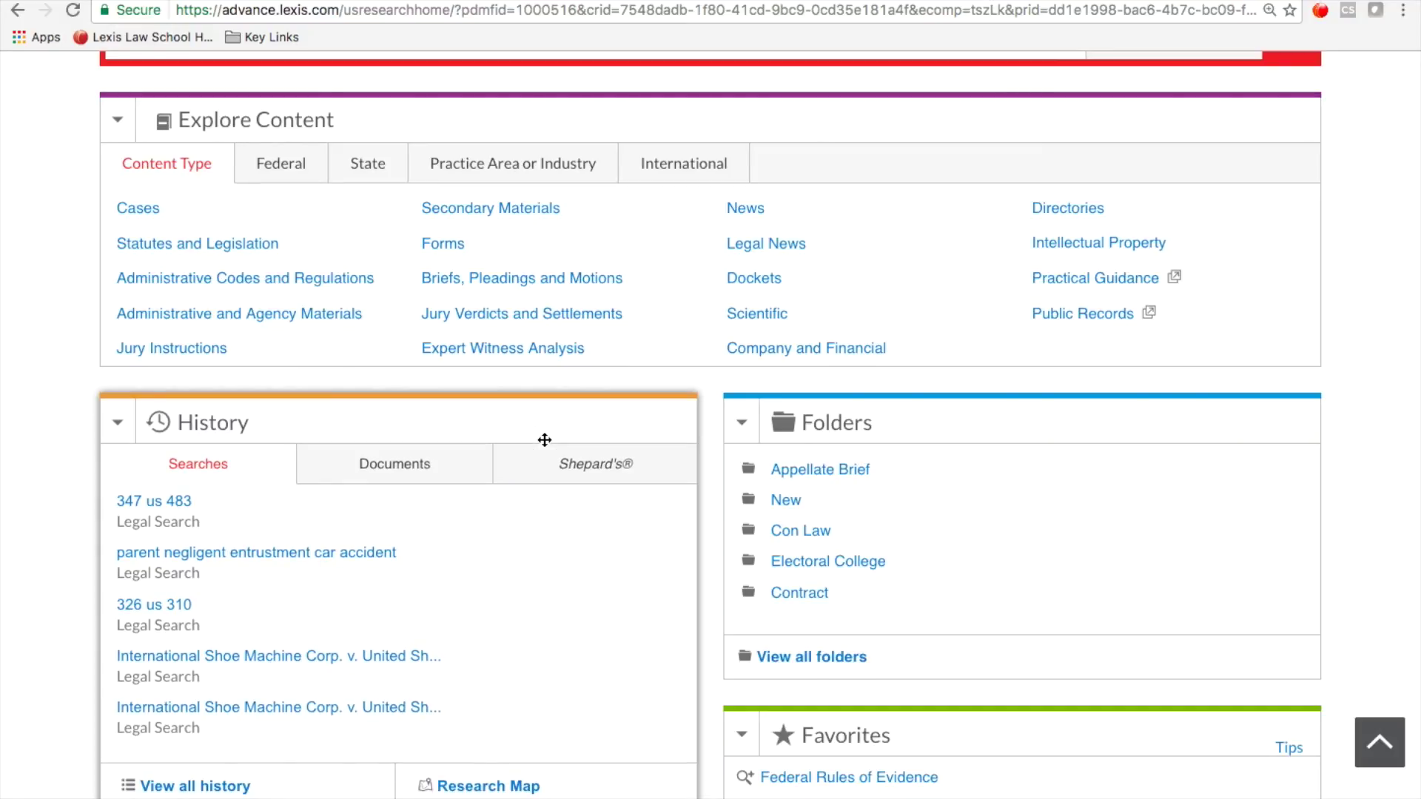
drag(544, 439, 546, 442)
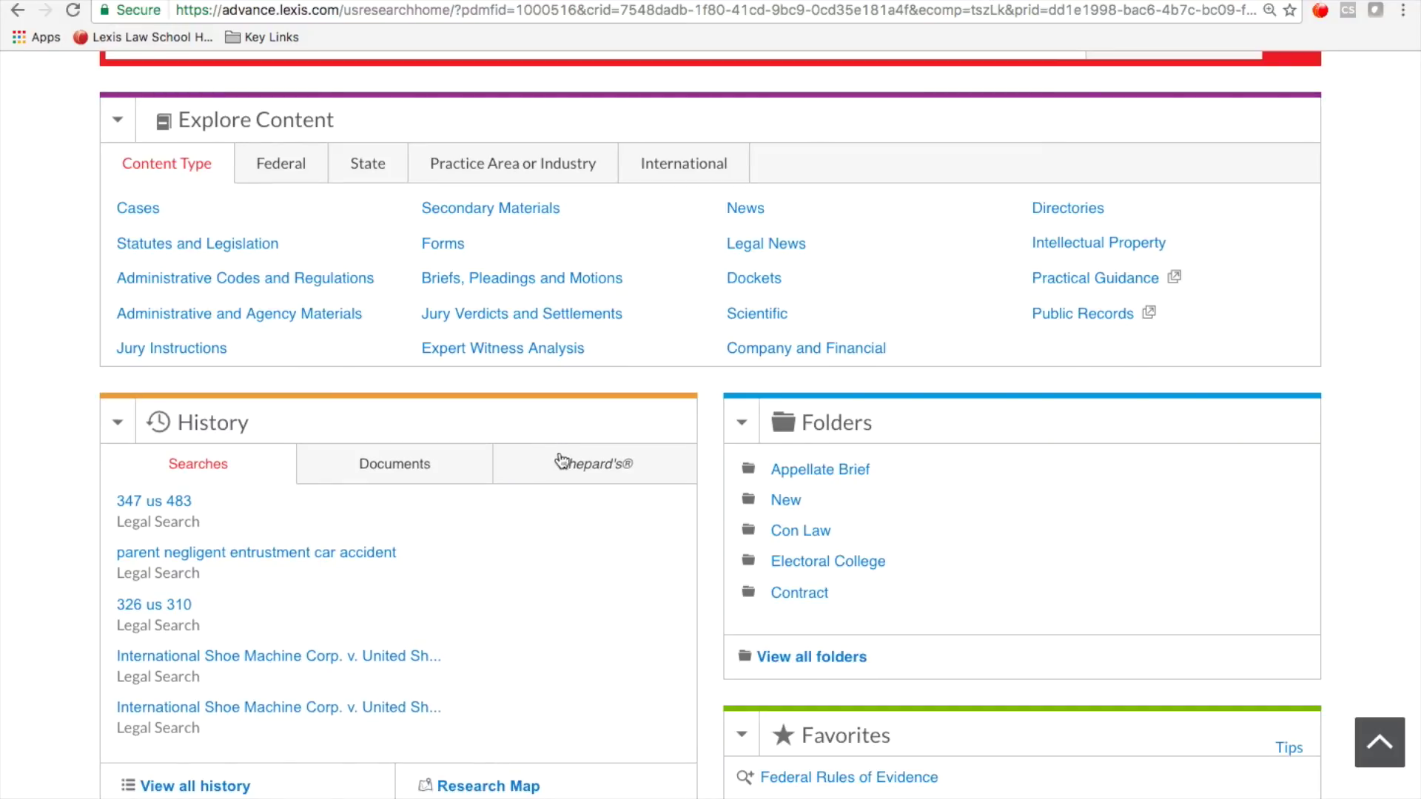
scroll(621, 551, up, 5)
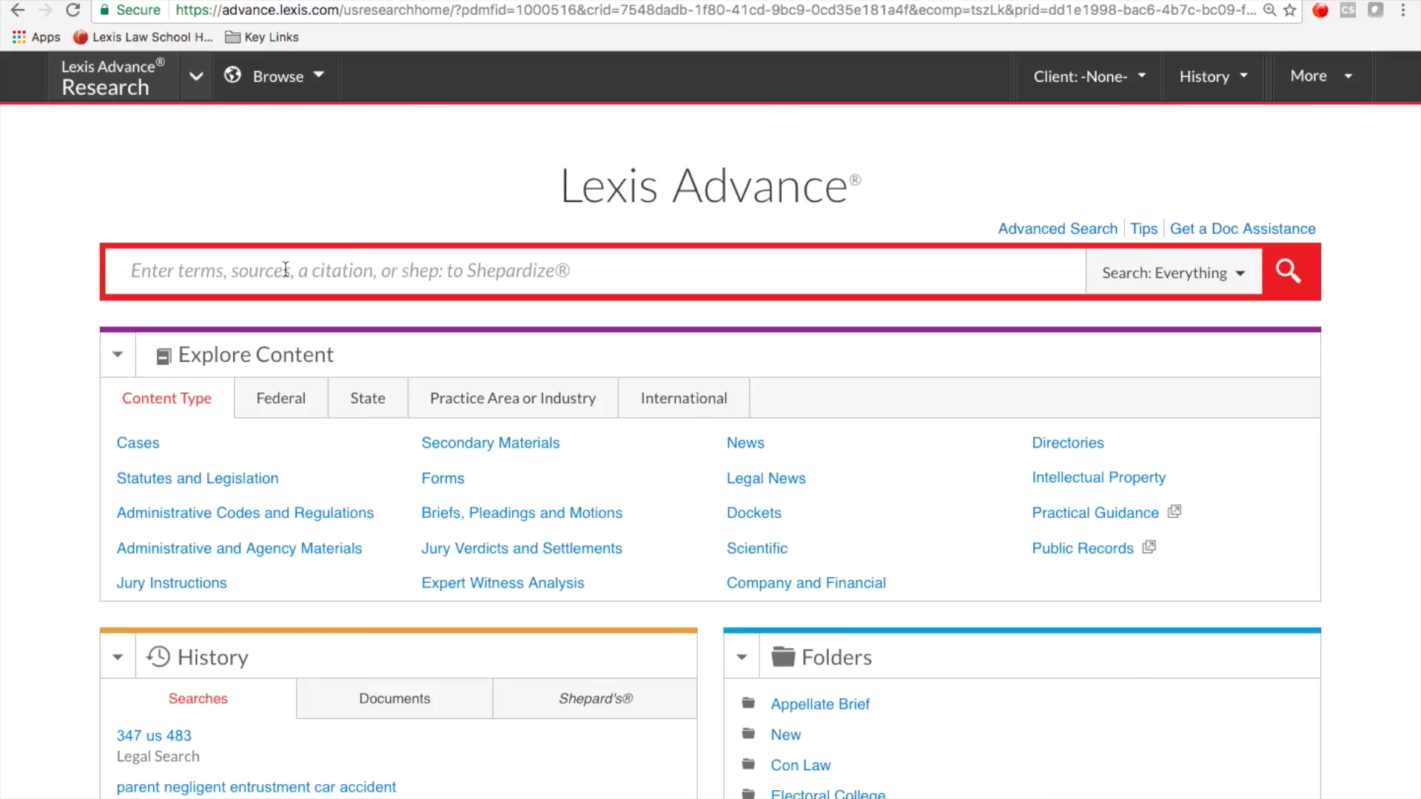
Look up "Uniform Commercial Code" and open the table of contents of the Uniform Commercial Code (U.C.C.) source
click(285, 270)
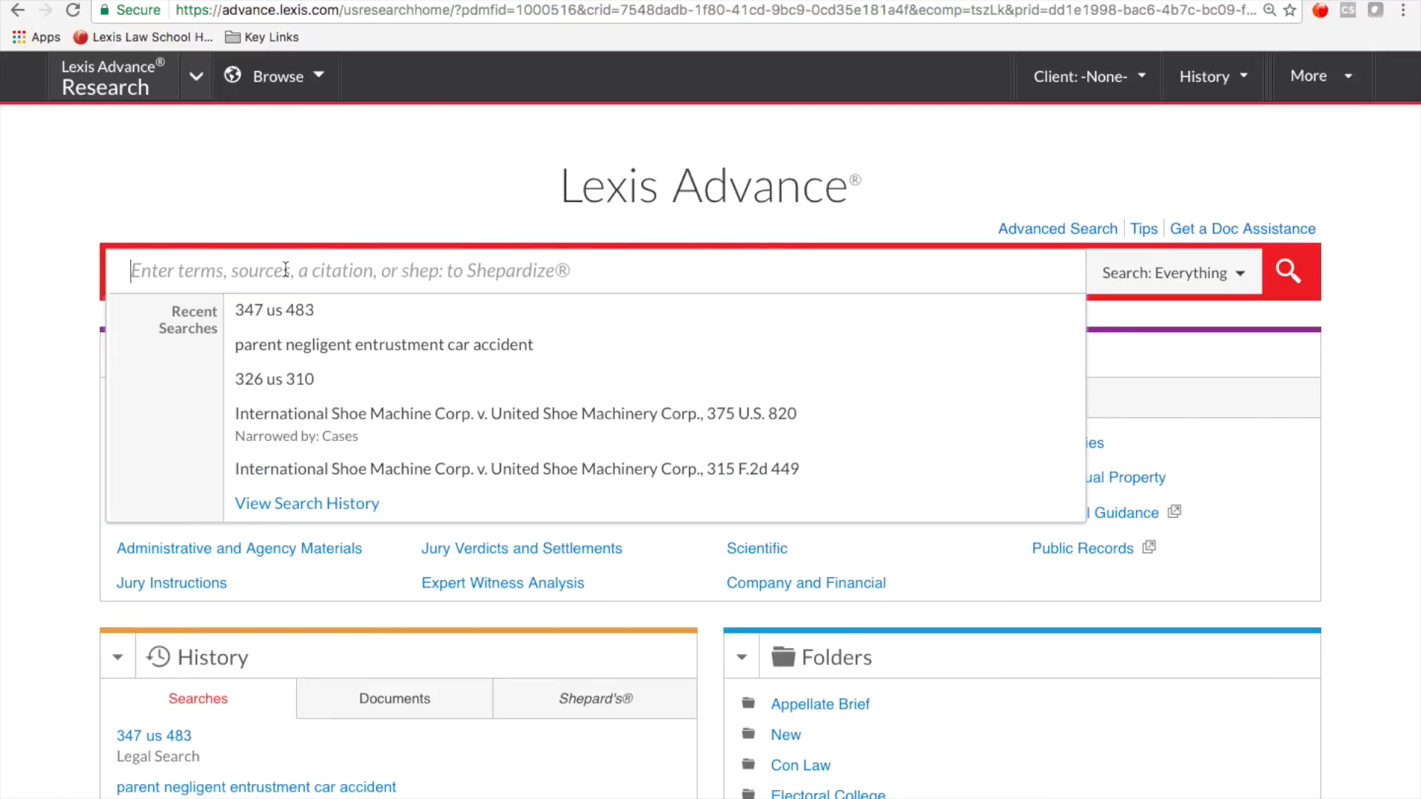
text(Uniform Commercial Code)
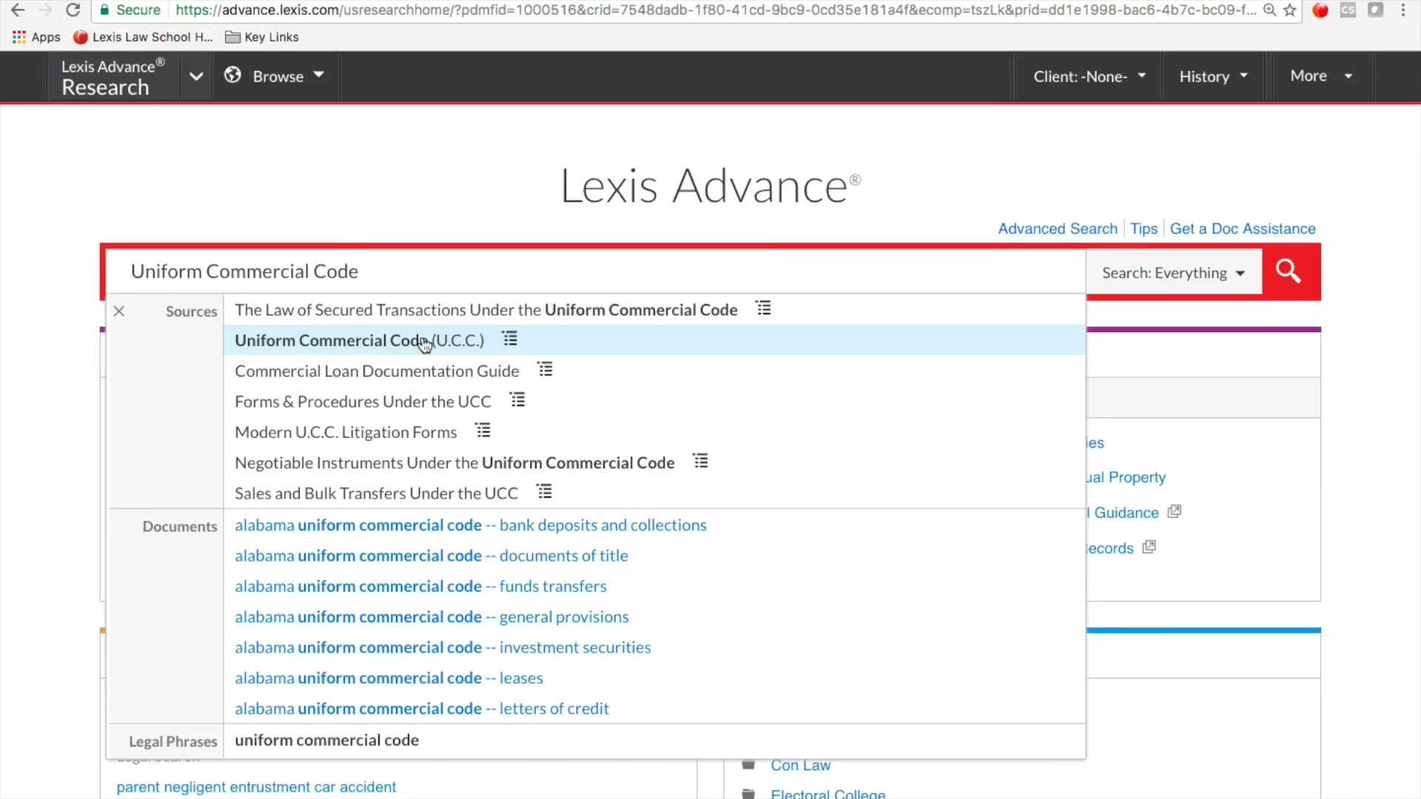
click(511, 340)
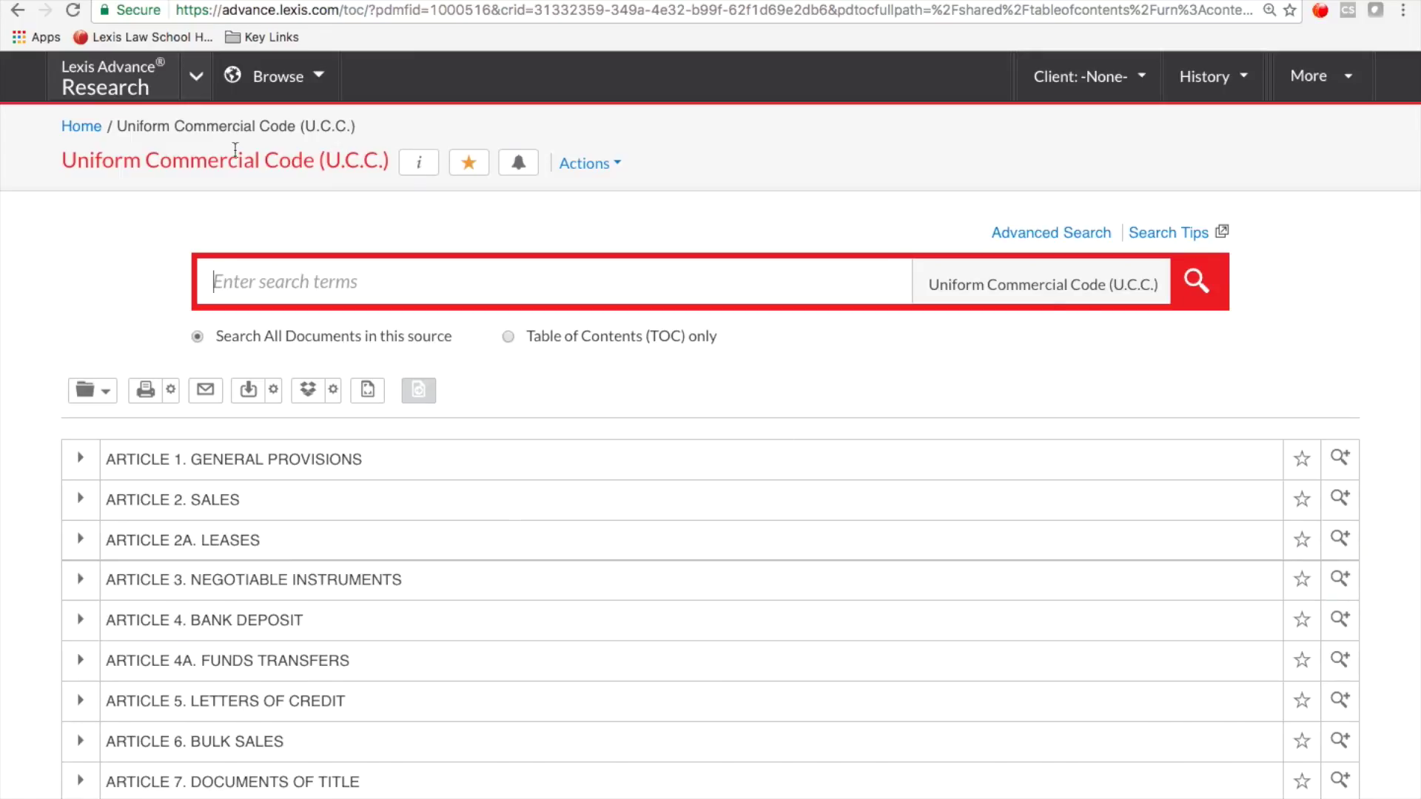
Return to the research home page and check the saved sources in Favorites, including the Uniform Commercial Code entry
click(97, 99)
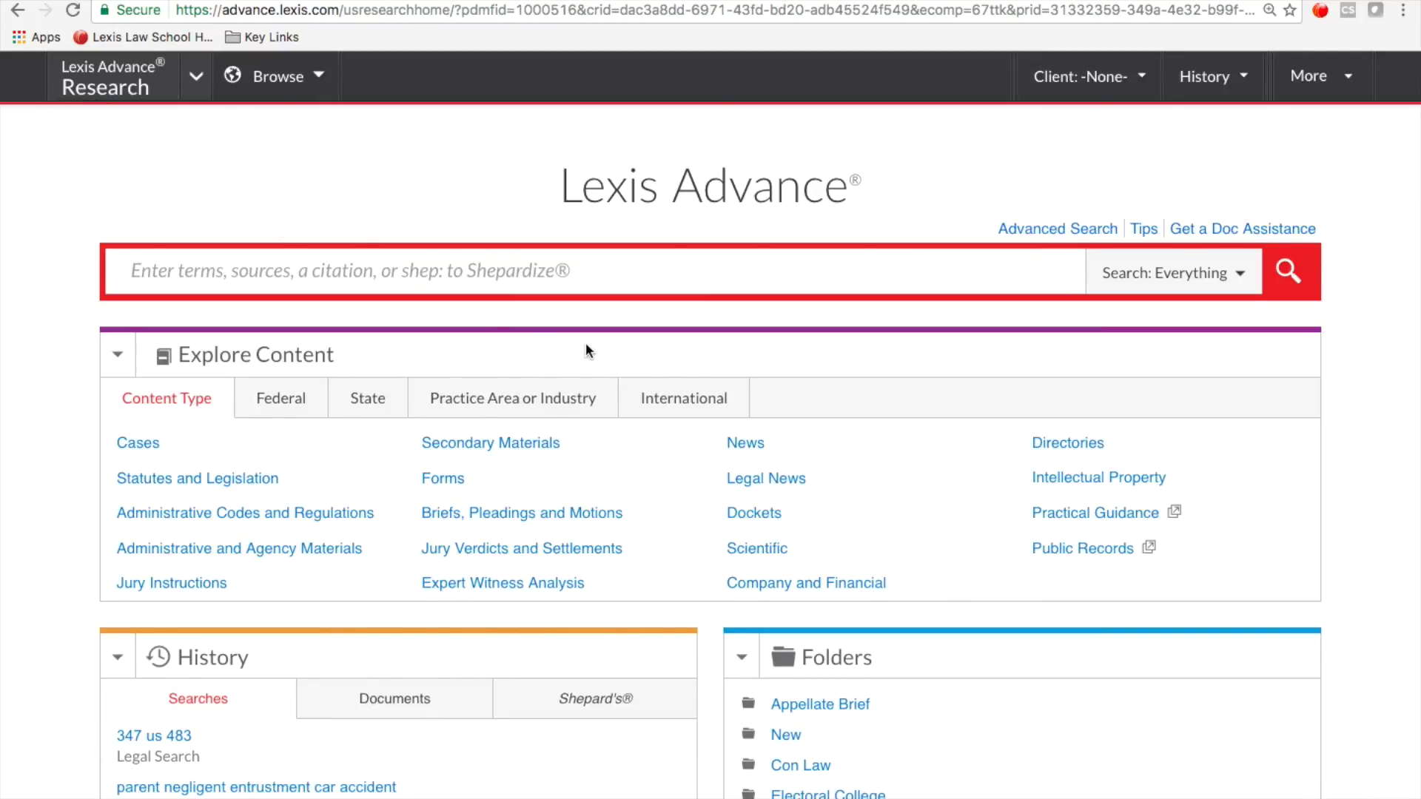
scroll(584, 342, down, 6)
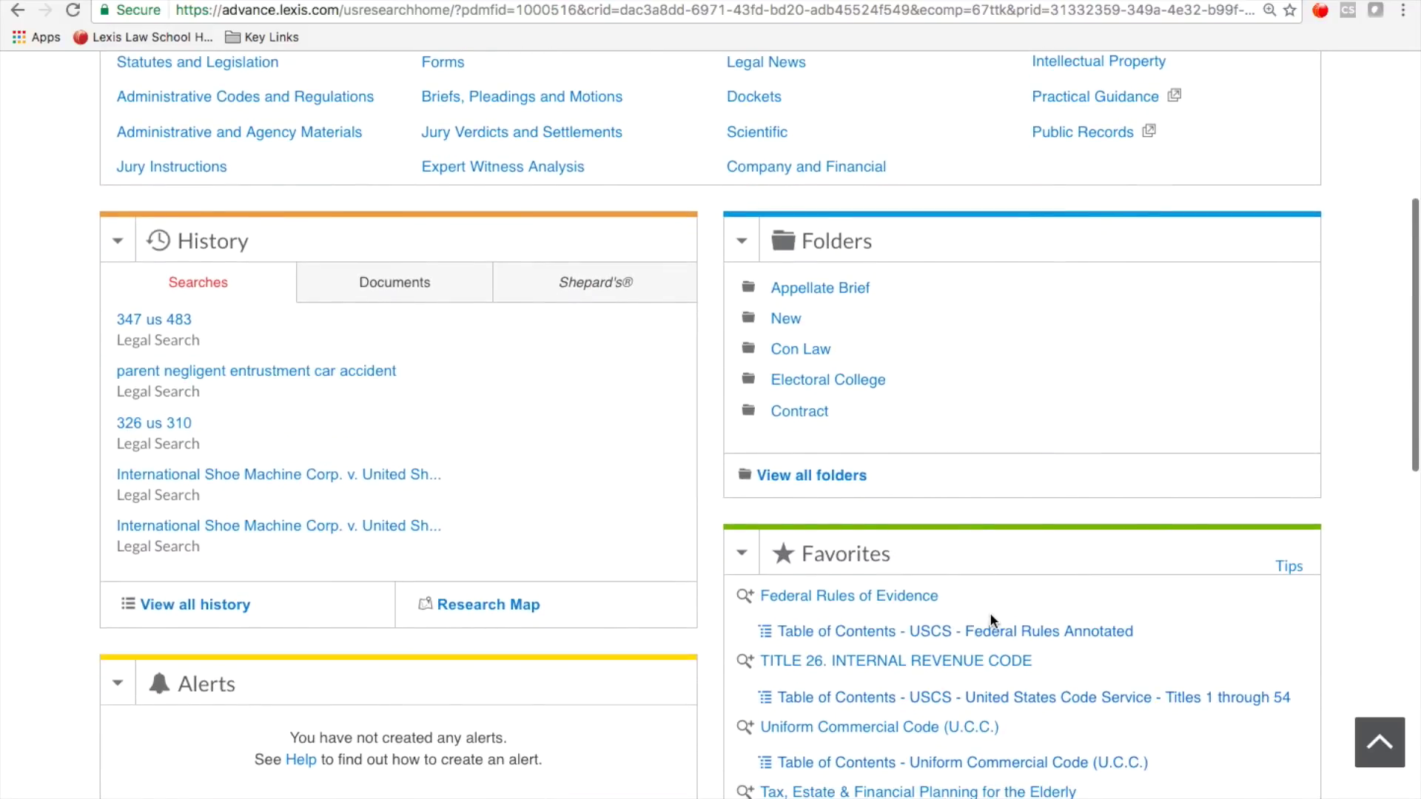
scroll(989, 611, down, 2)
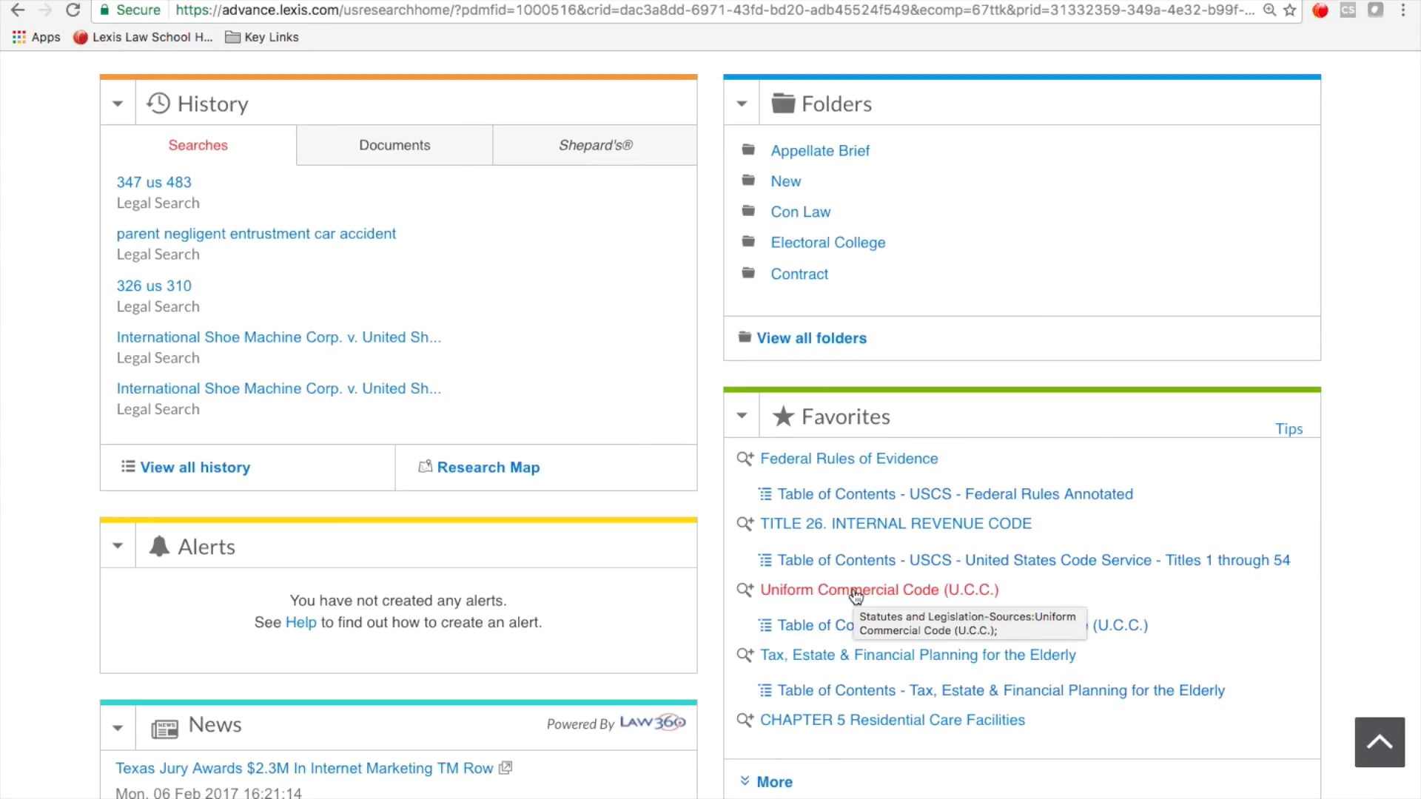
scroll(851, 590, down, 4)
scroll(851, 591, up, 12)
Look up "Federal Rule", open the table of contents of USCS - Federal Rules Annotated, and look over its list of court rules
click(353, 286)
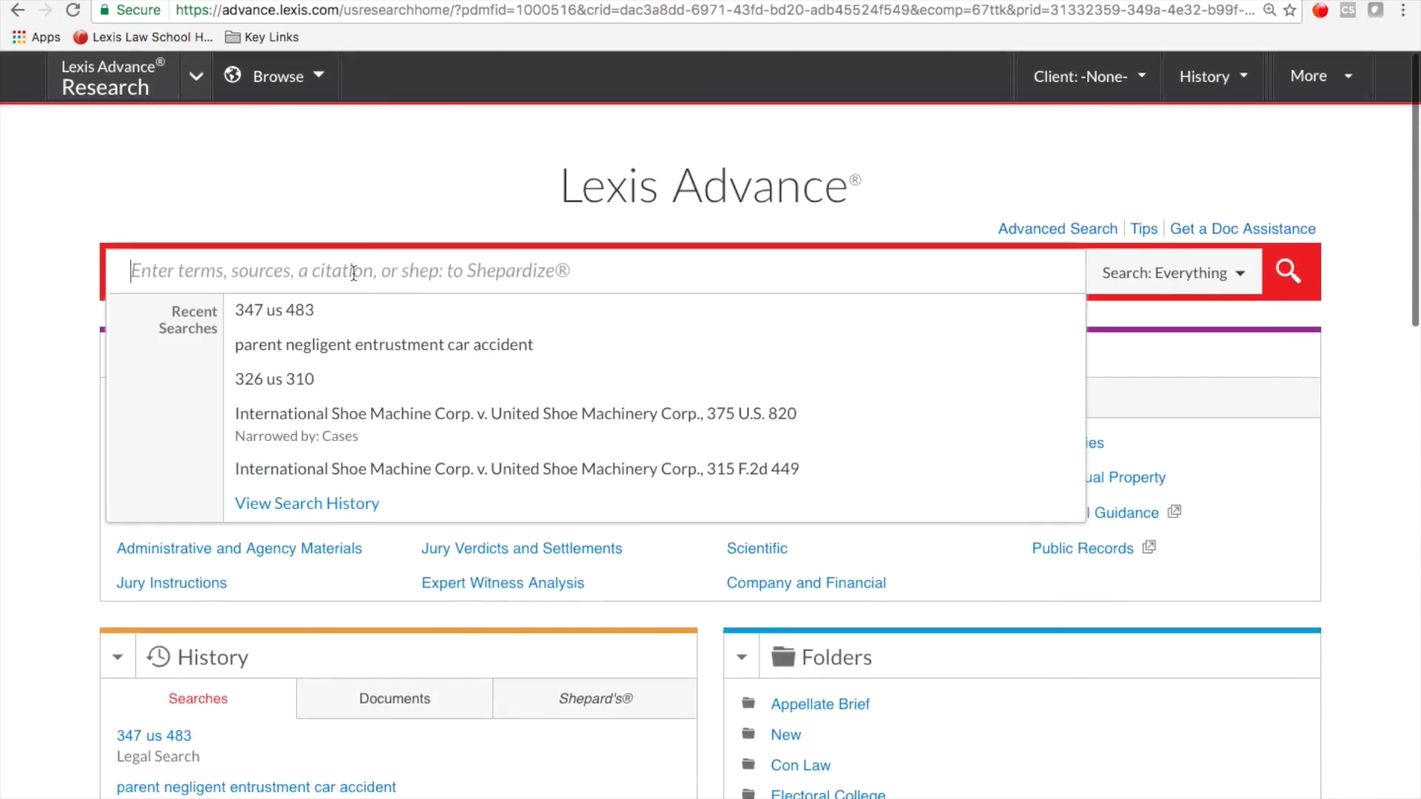
text(Federal Rule)
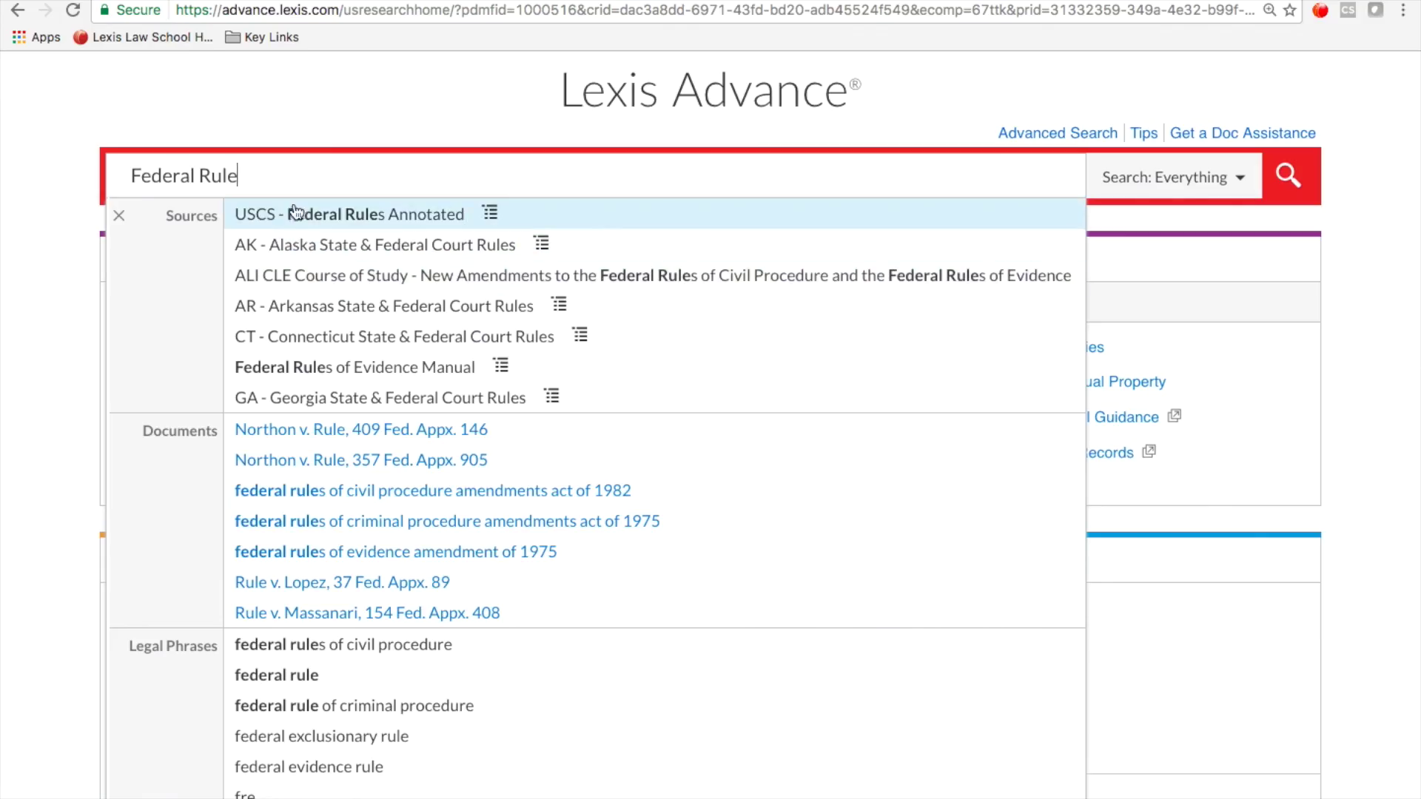
click(493, 214)
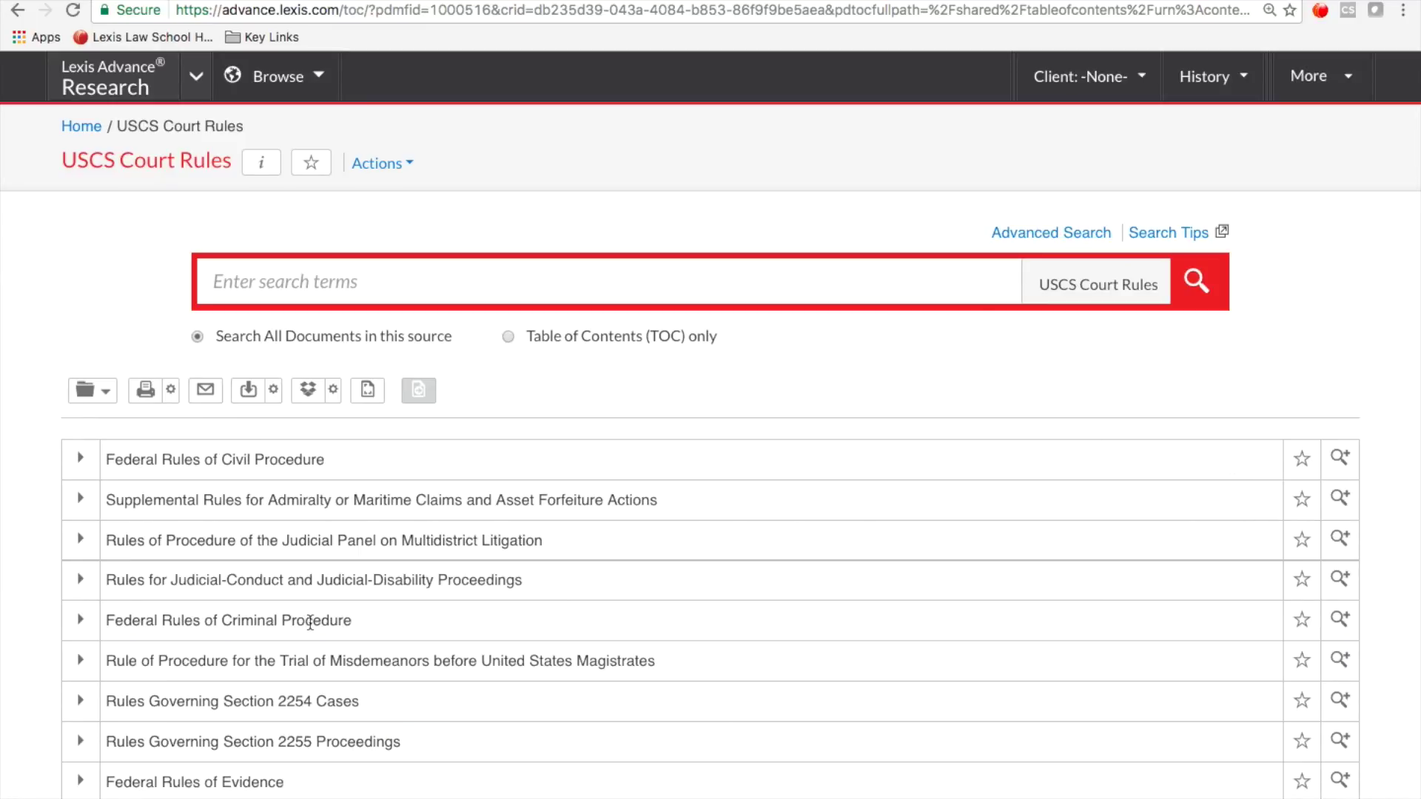
scroll(310, 621, down, 3)
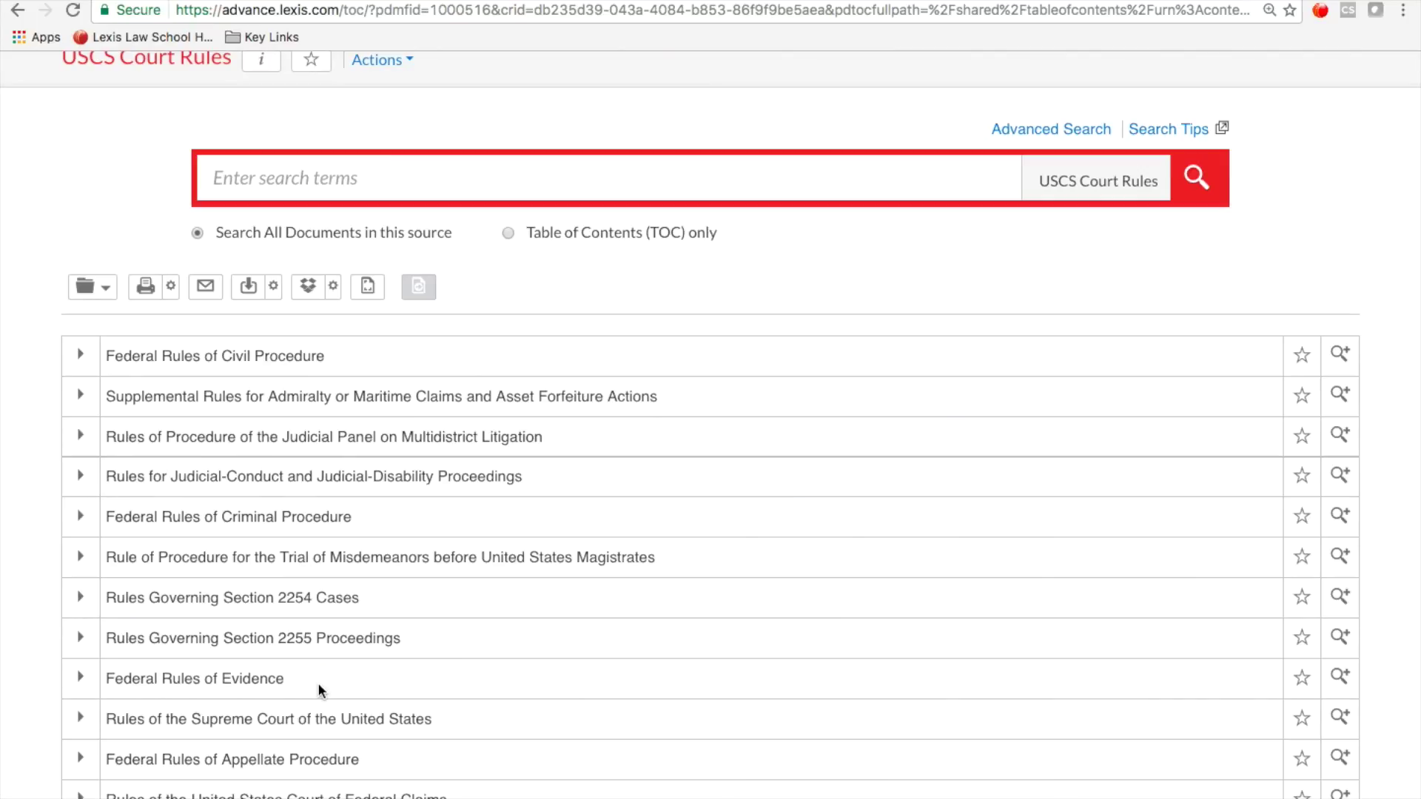
scroll(326, 695, down, 1)
scroll(340, 704, up, 4)
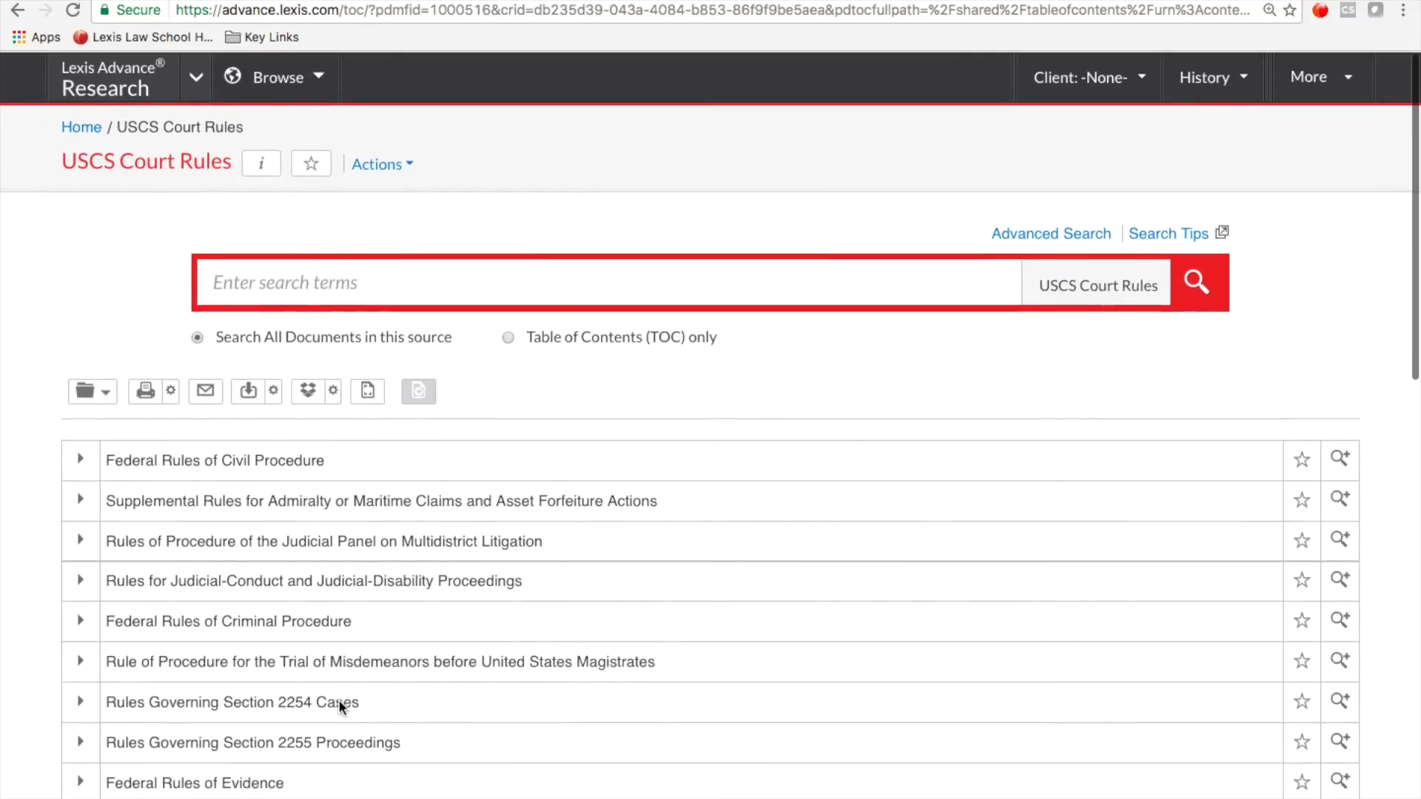
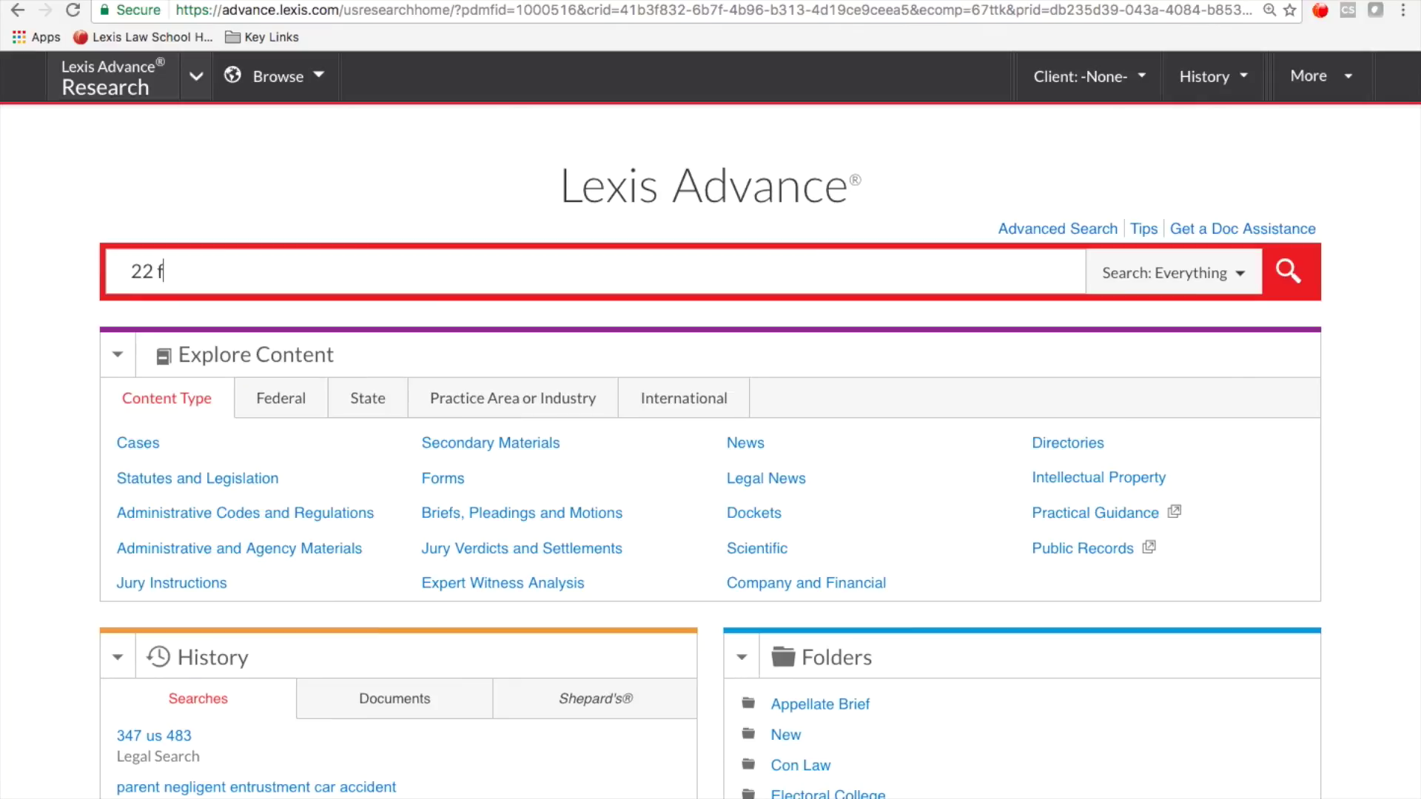
Retrieve the case by the citation 22 f3d 736 from the home page and Shepardize it
text(736)
click(1293, 272)
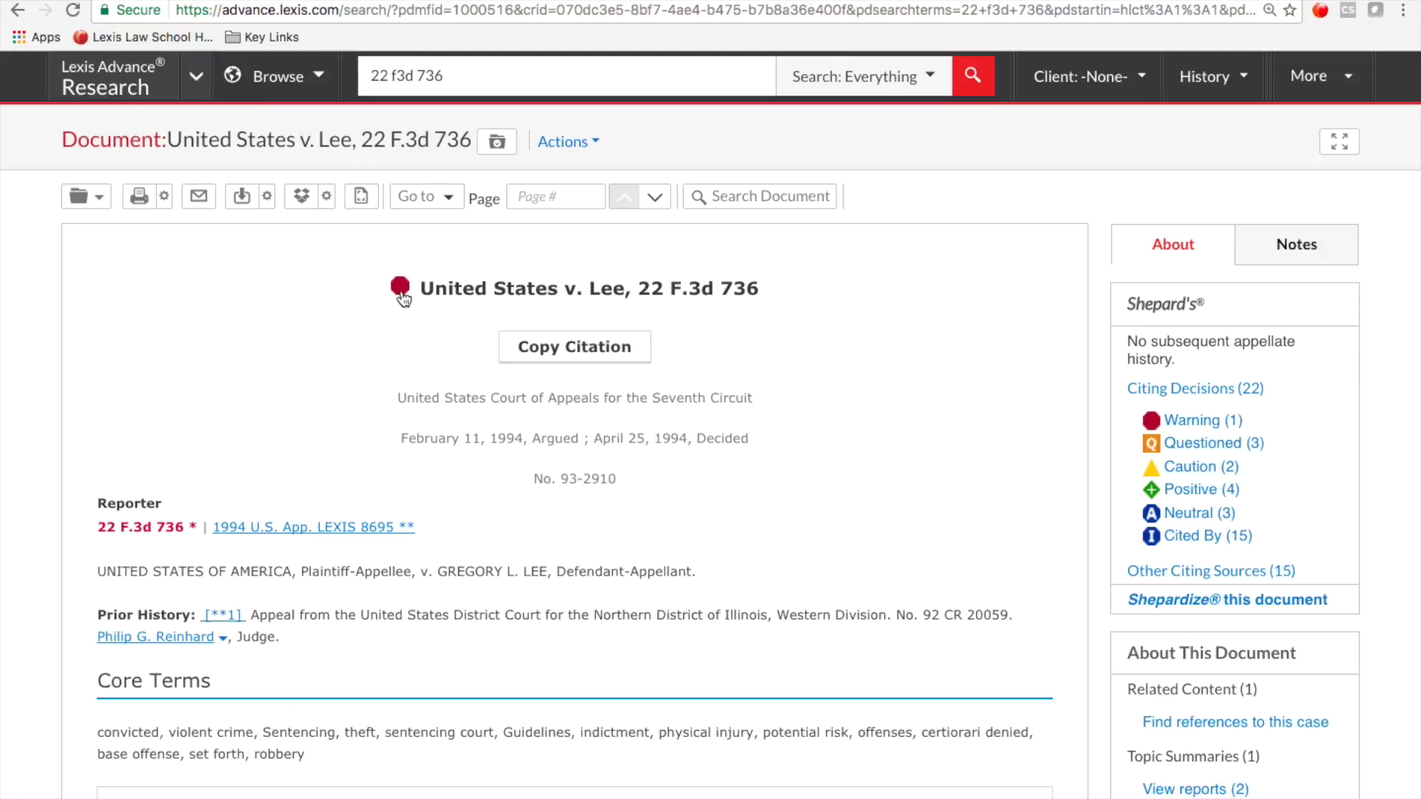
mouse_move(402, 298)
click(1191, 602)
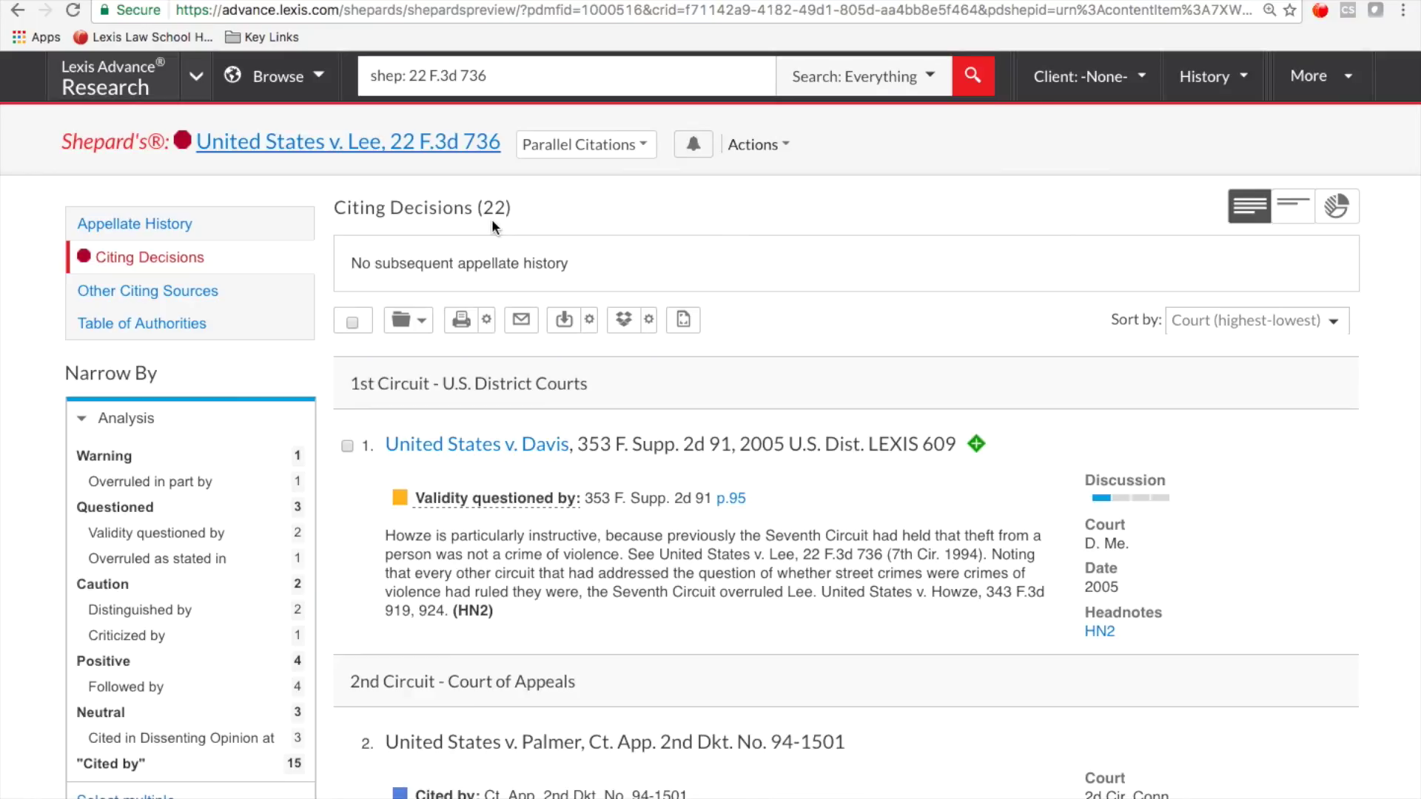
View the Other Citing Sources in the Shepard's report, and narrow the Citing Decisions to Overruled in part by
click(190, 295)
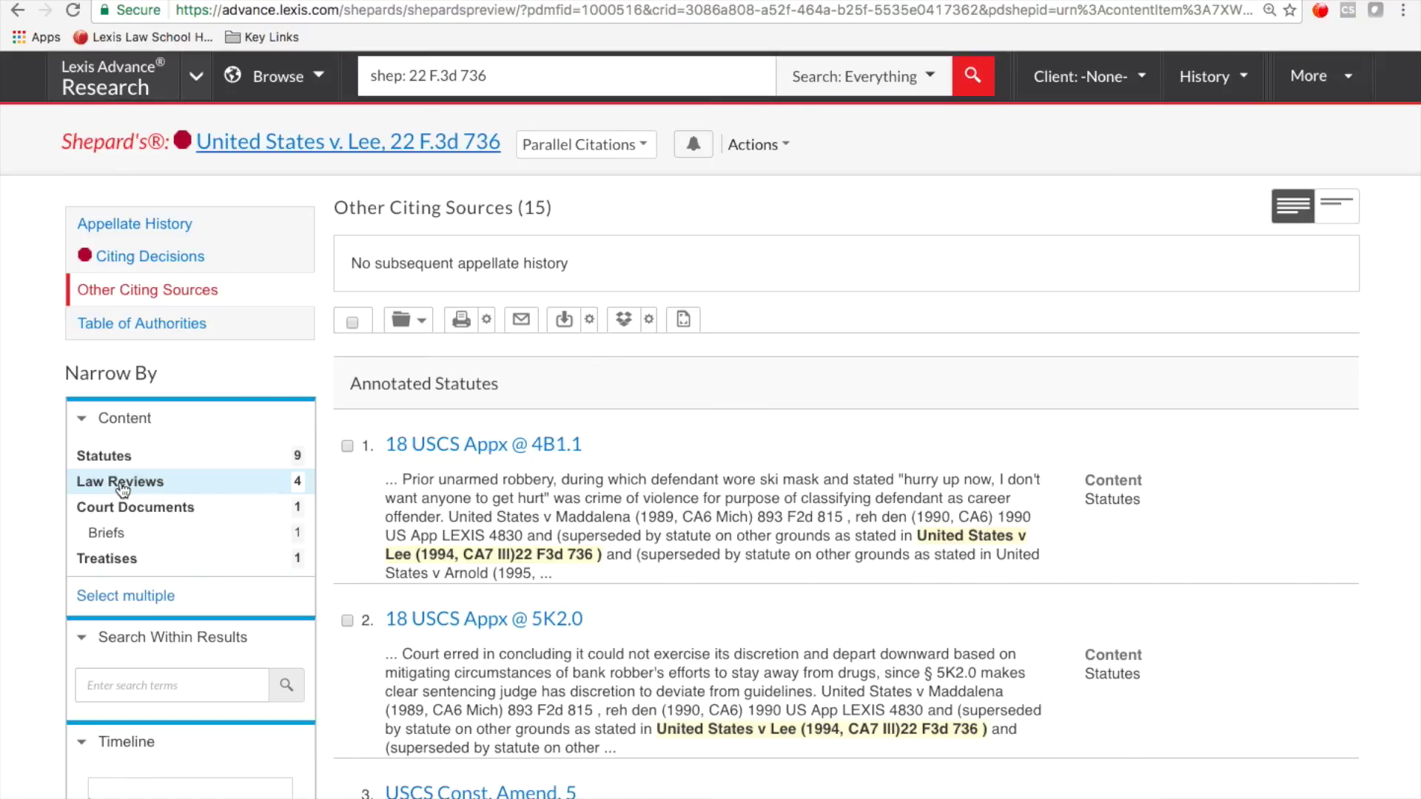
click(129, 255)
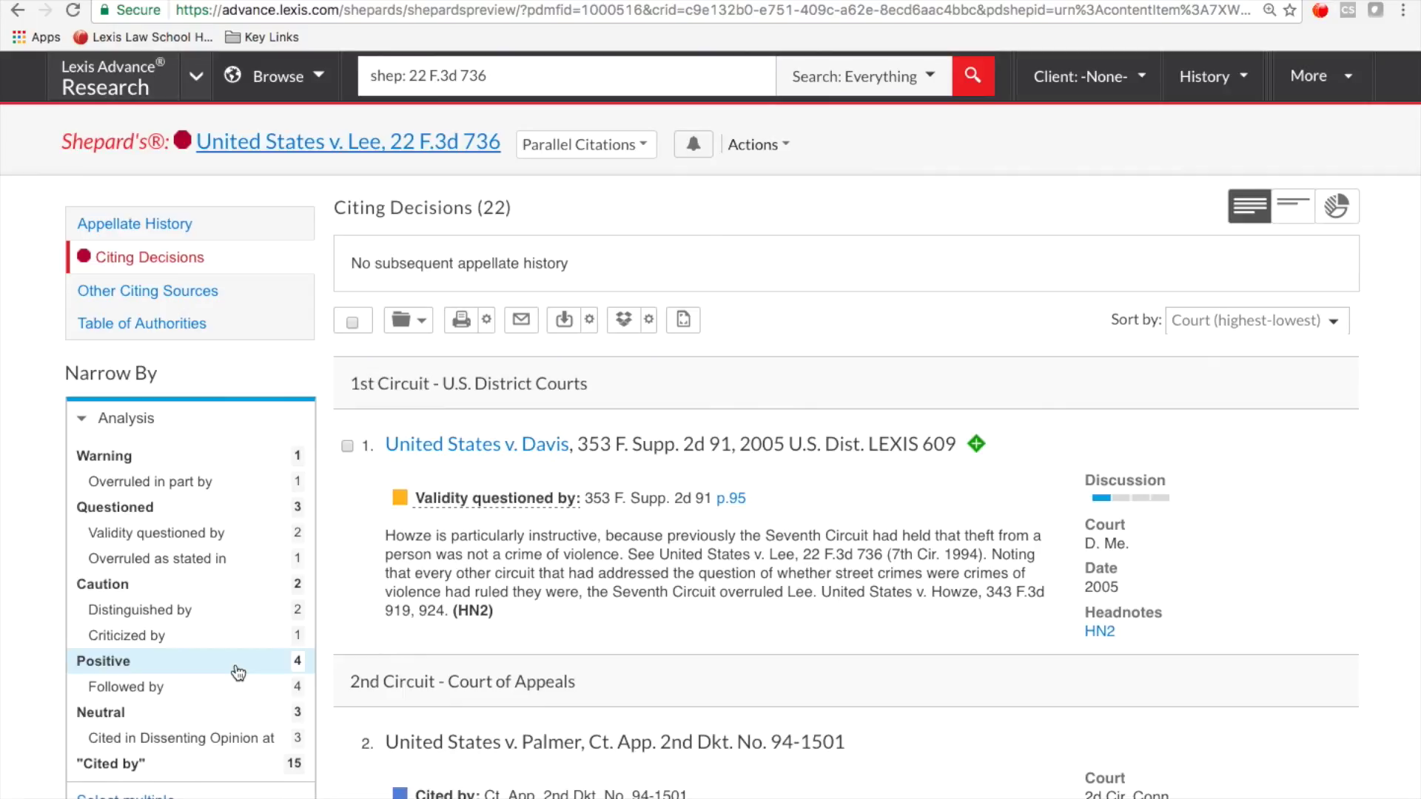
click(171, 482)
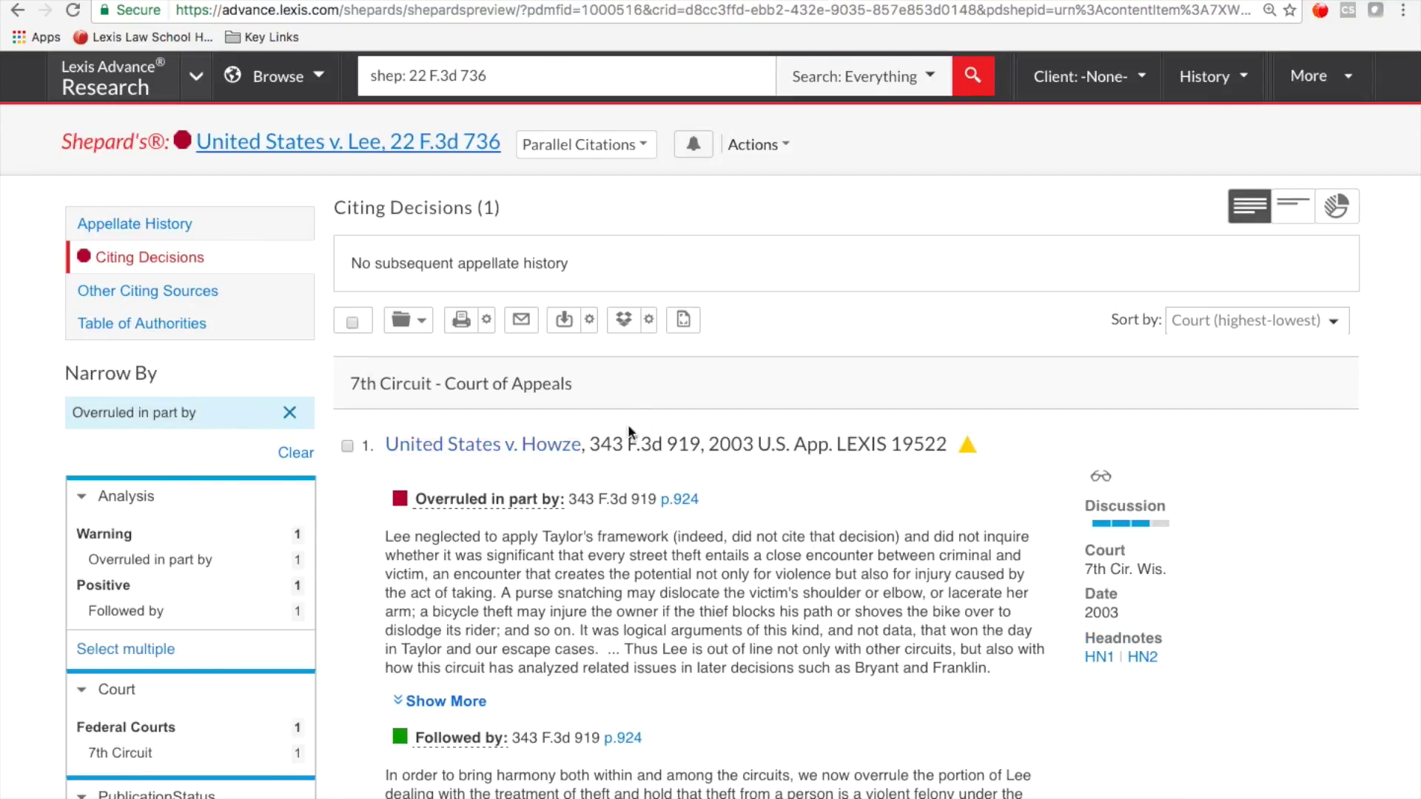
scroll(907, 459, down, 3)
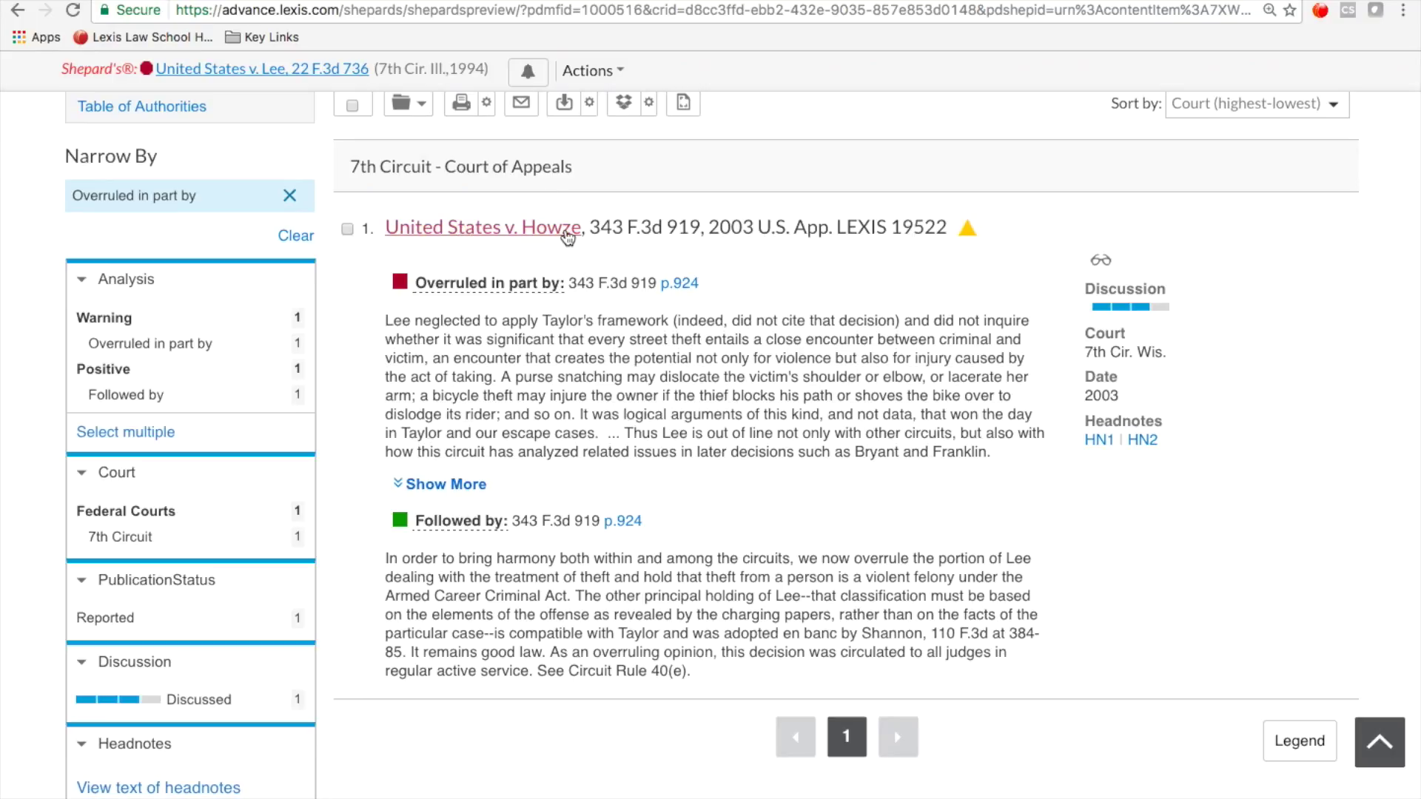
Open United States v. Howze at the overruling reference on page 924 and read its discussion of 22 F.3d 736
click(687, 288)
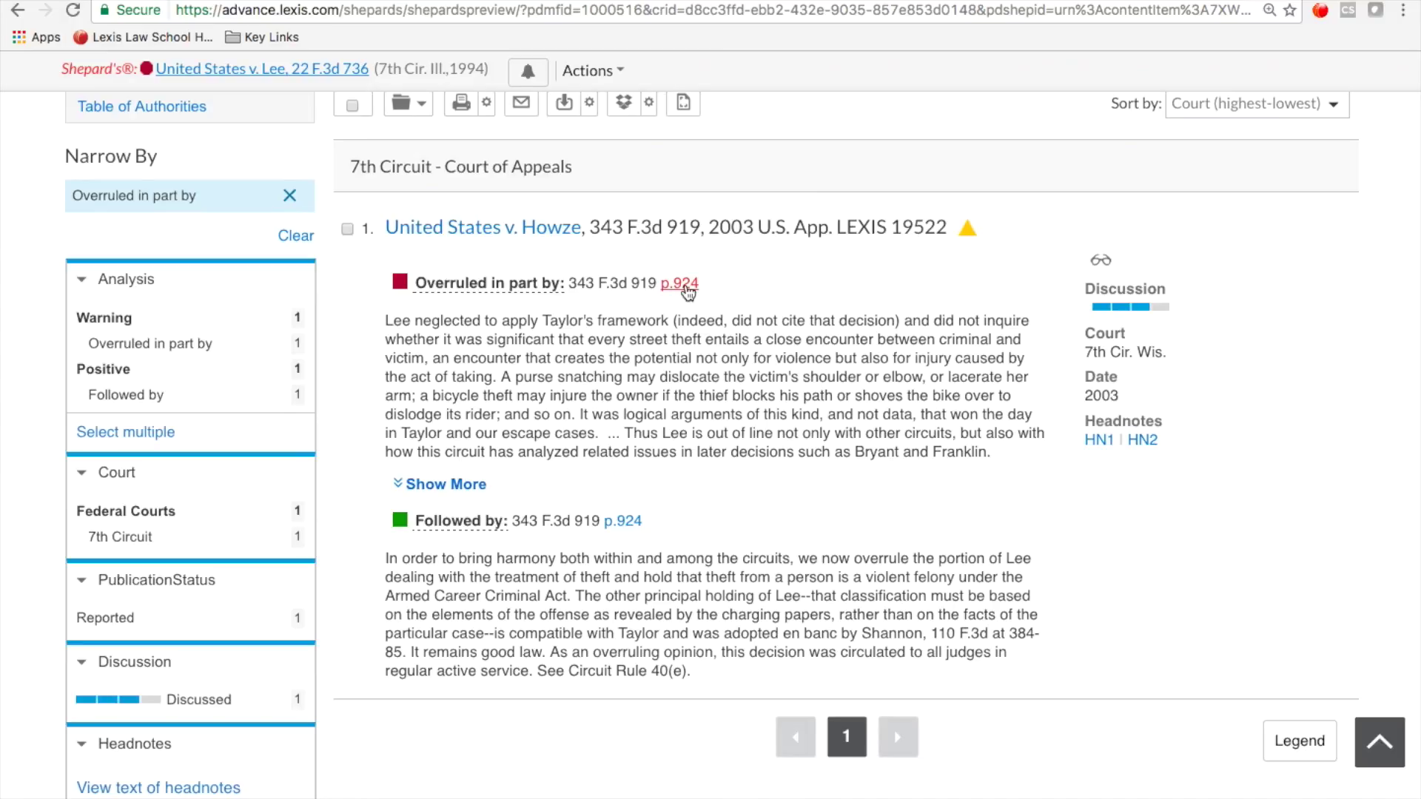
click(687, 289)
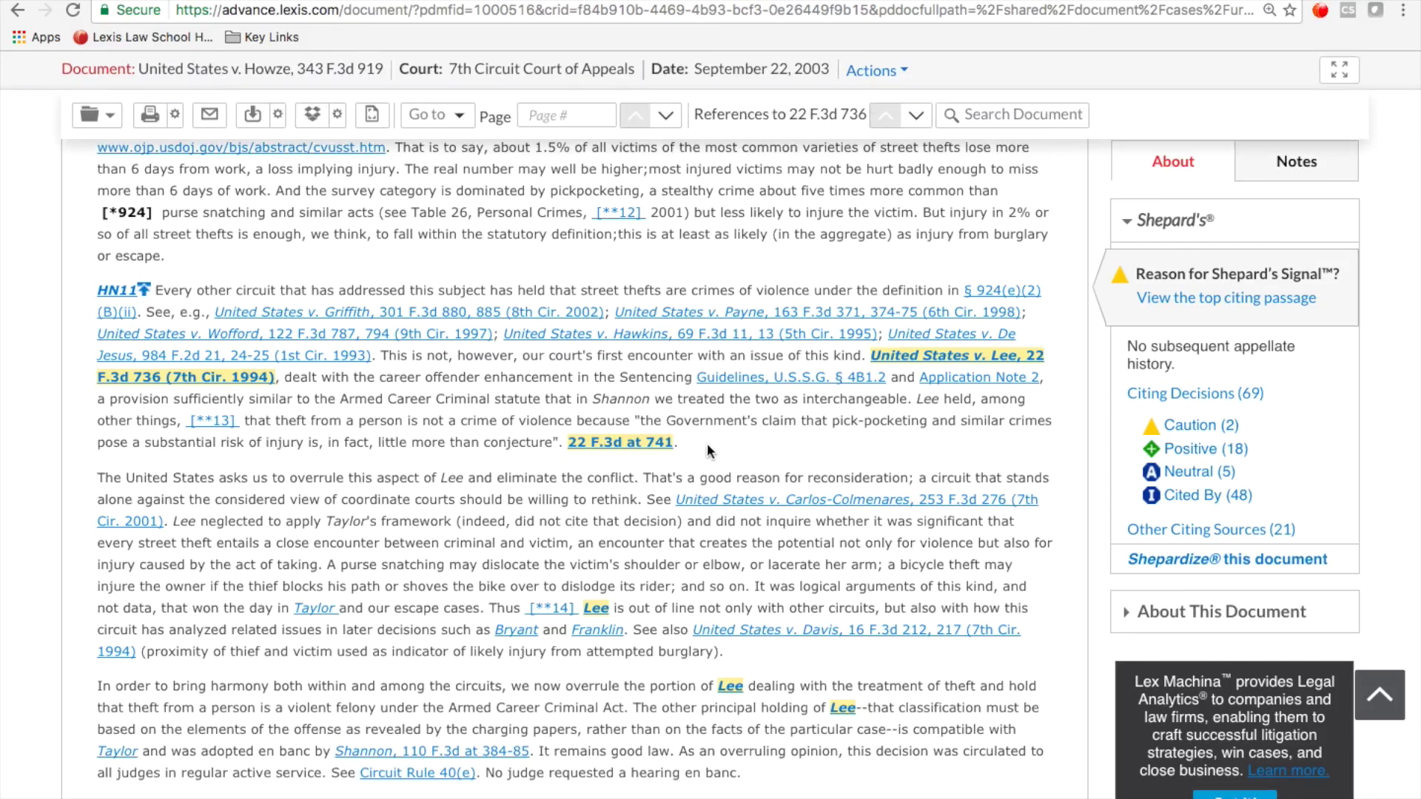
scroll(743, 550, down, 2)
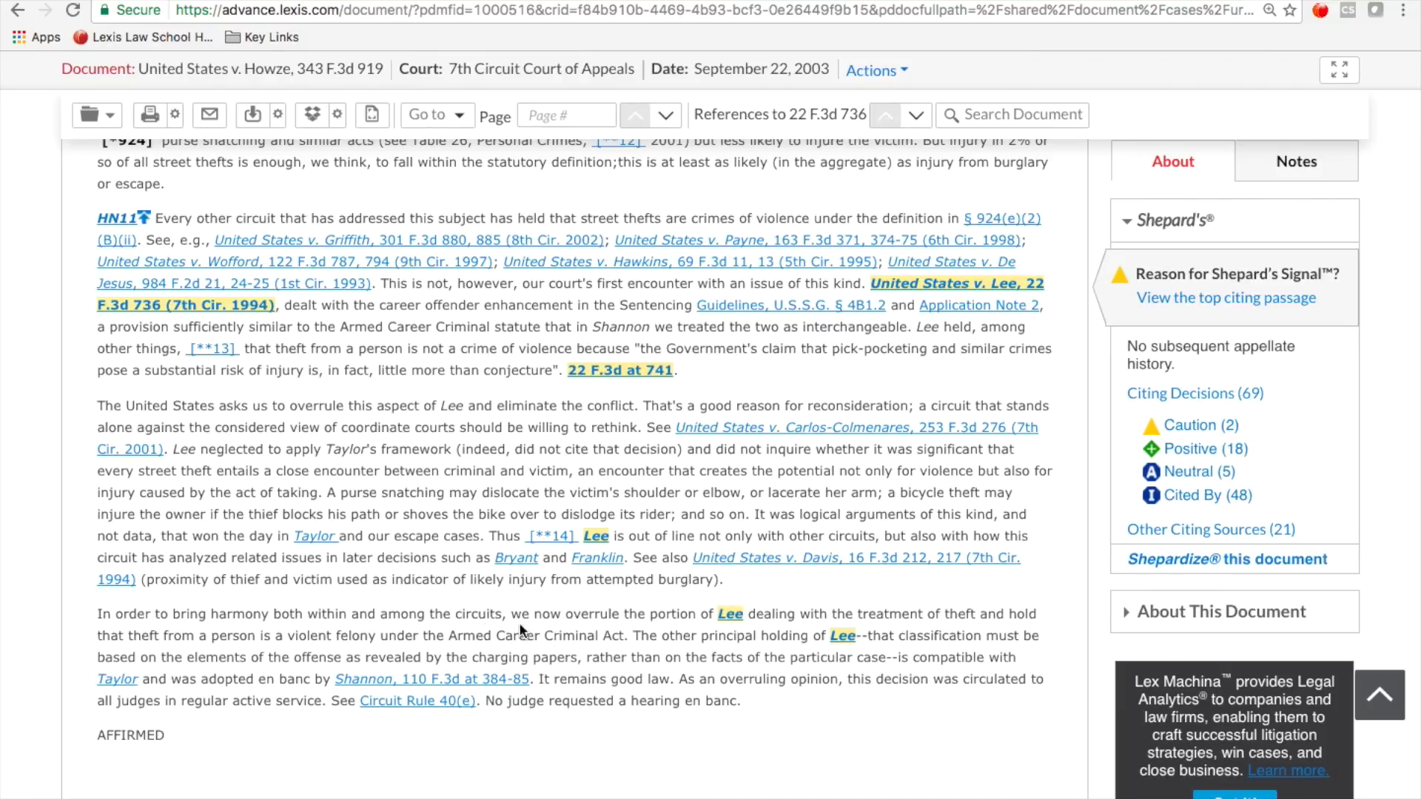
scroll(442, 535, down, 1)
scroll(441, 534, up, 15)
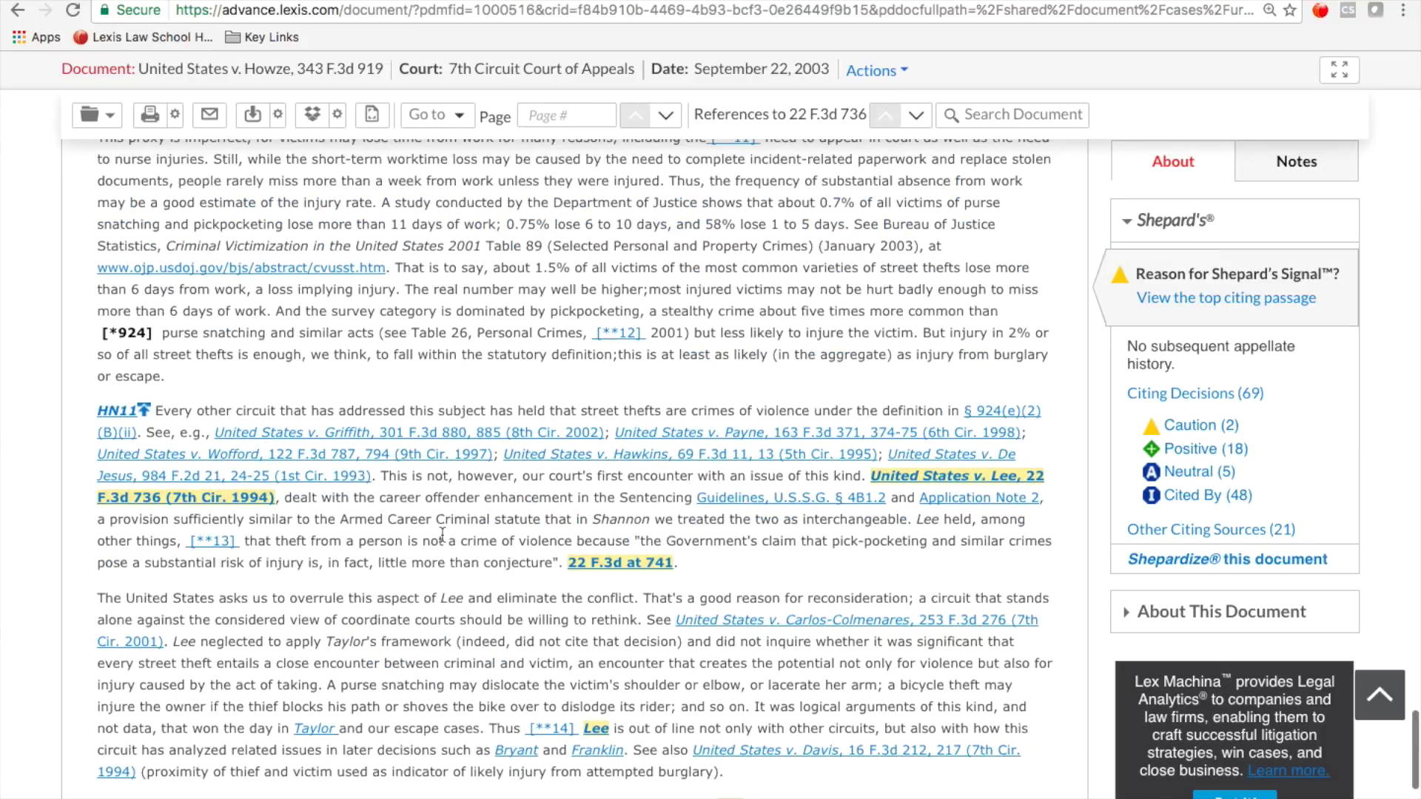
Return to the case document for 22 F.3d 736 and examine its LexisNexis headnotes
click(19, 13)
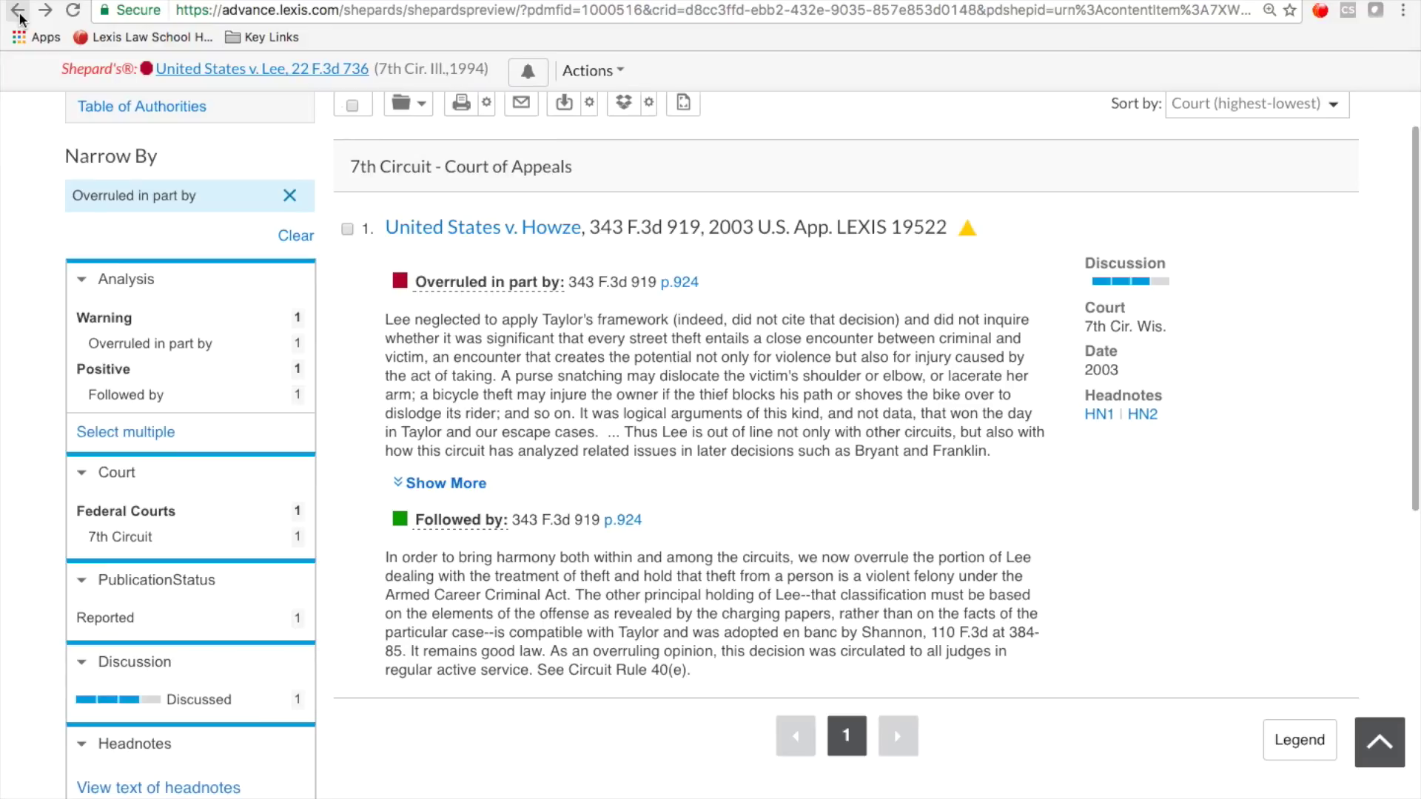
click(19, 13)
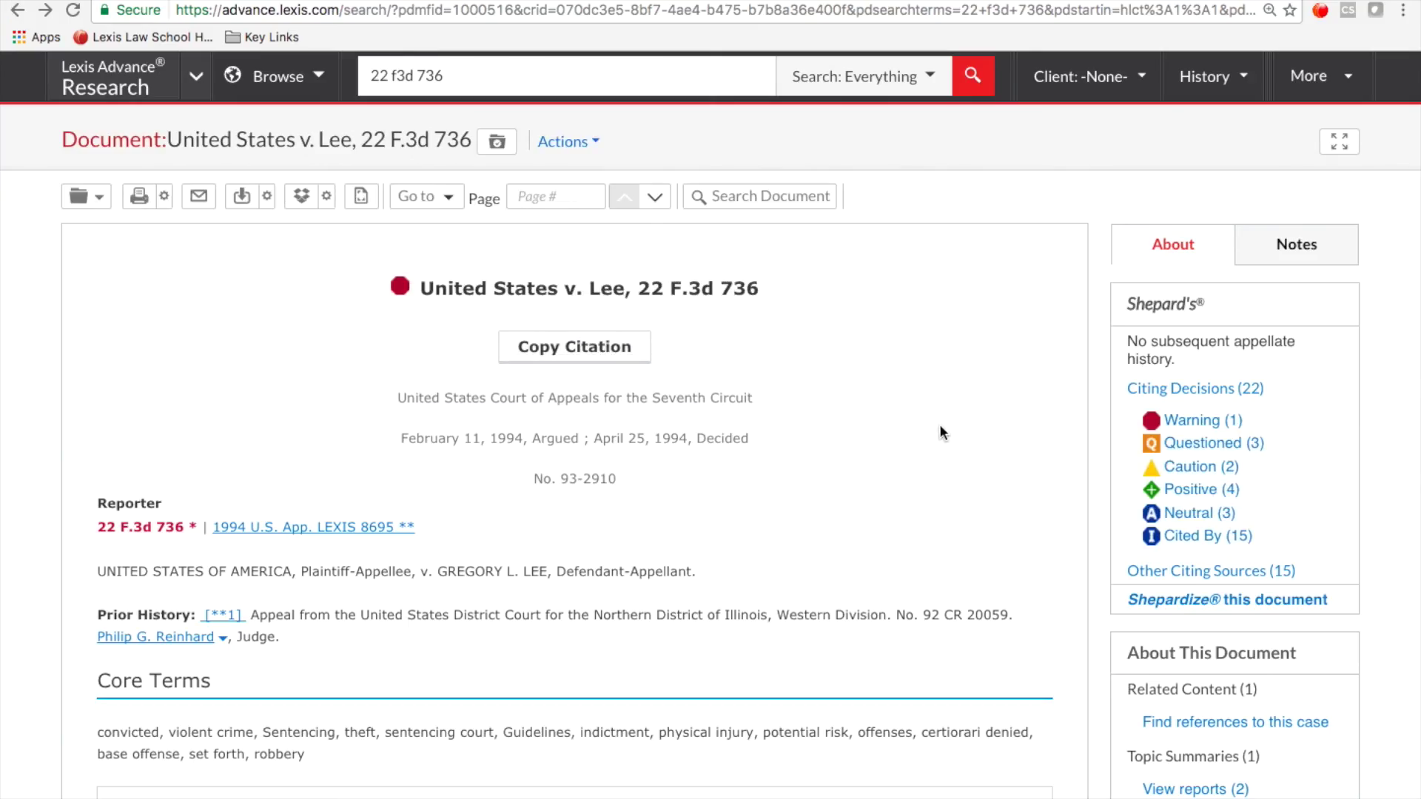
scroll(937, 432, down, 10)
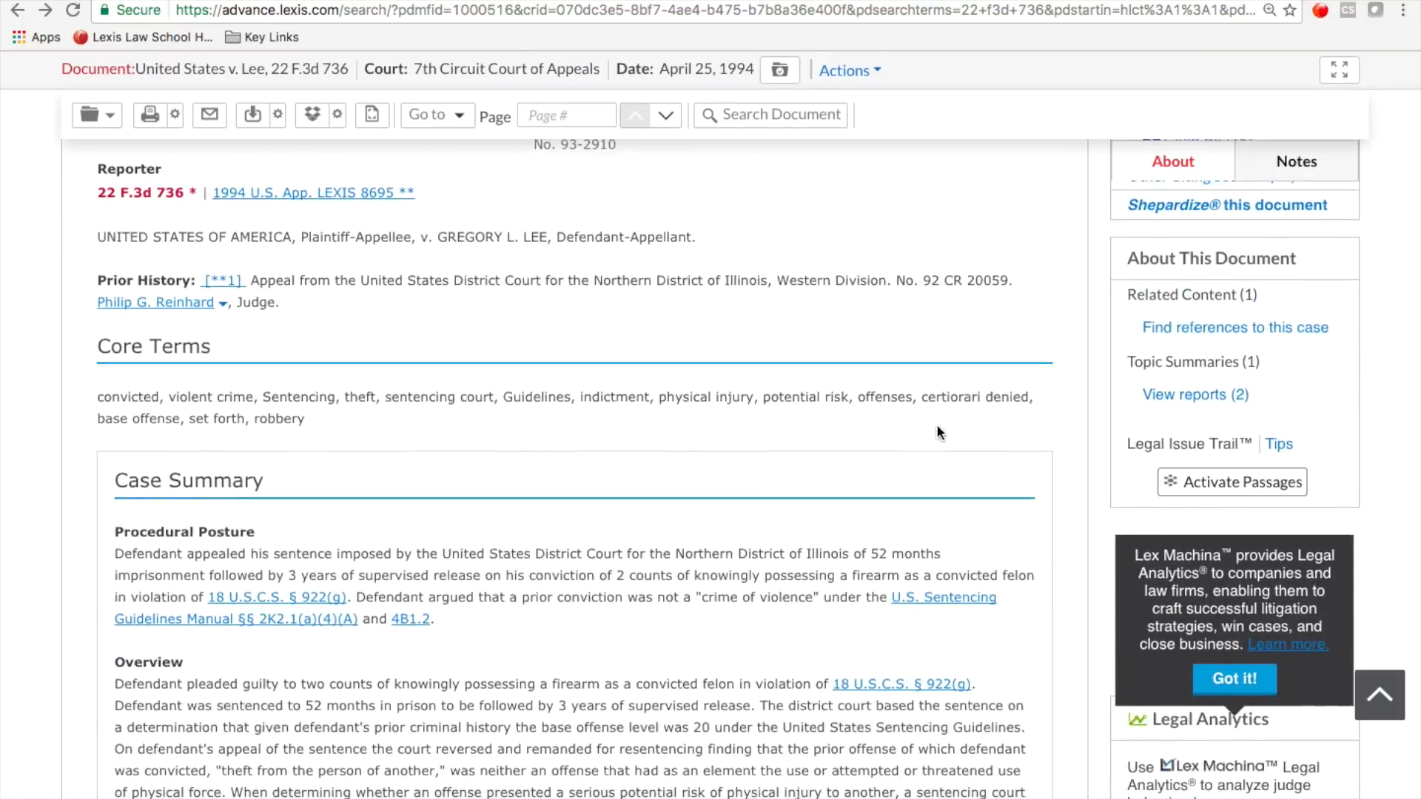
scroll(937, 432, down, 5)
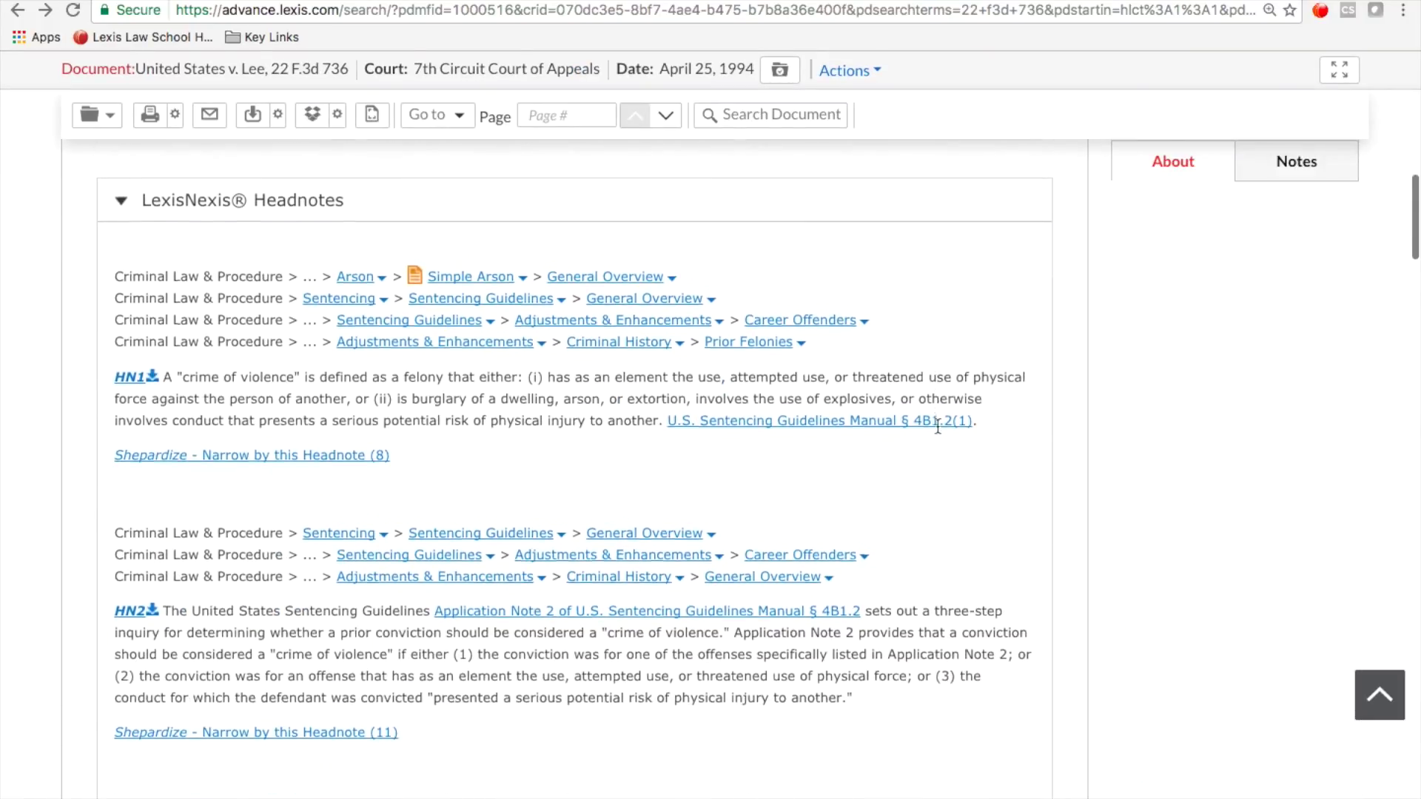